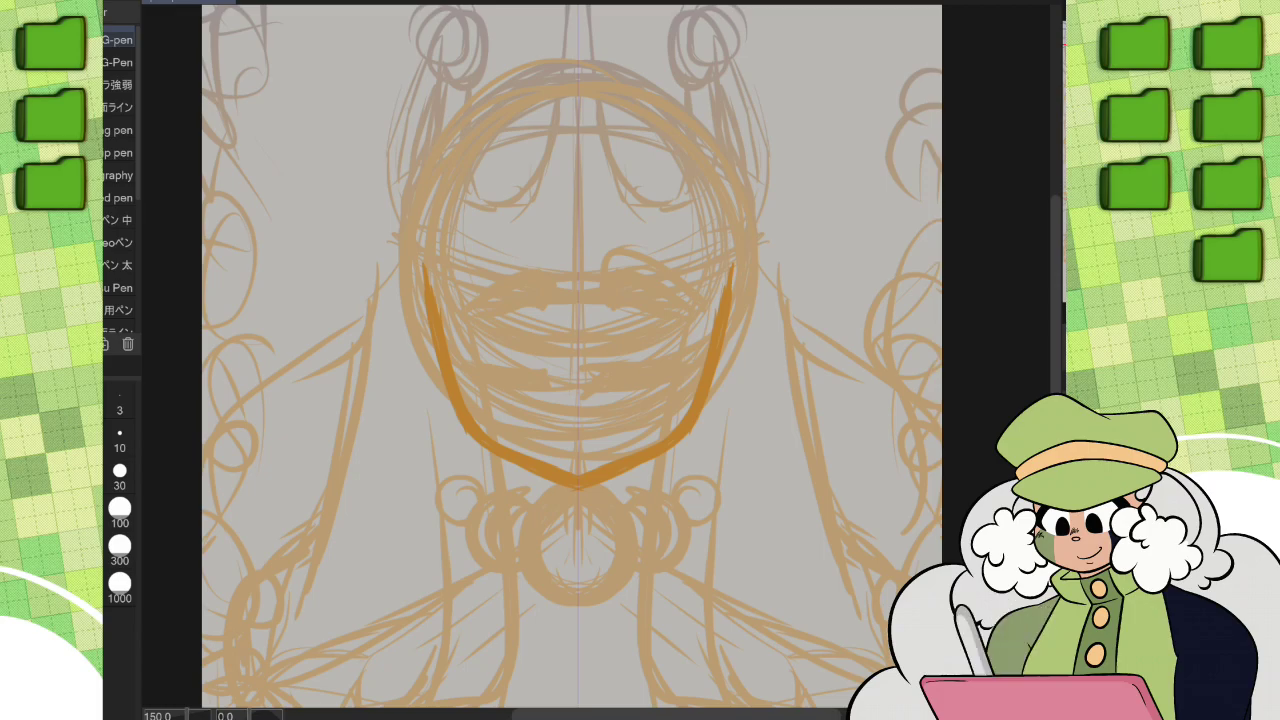
Step: Draw the mirrored brows, closed eyes and small nose inside the jawline over the rough sketch
{"action": "scroll", "coordinate": [594, 402], "scroll_direction": "up", "scroll_amount": 1}
{"action": "left_click_drag", "start_coordinate": [680, 382], "coordinate": [608, 386]}
{"action": "left_click_drag", "start_coordinate": [606, 300], "coordinate": [658, 318]}
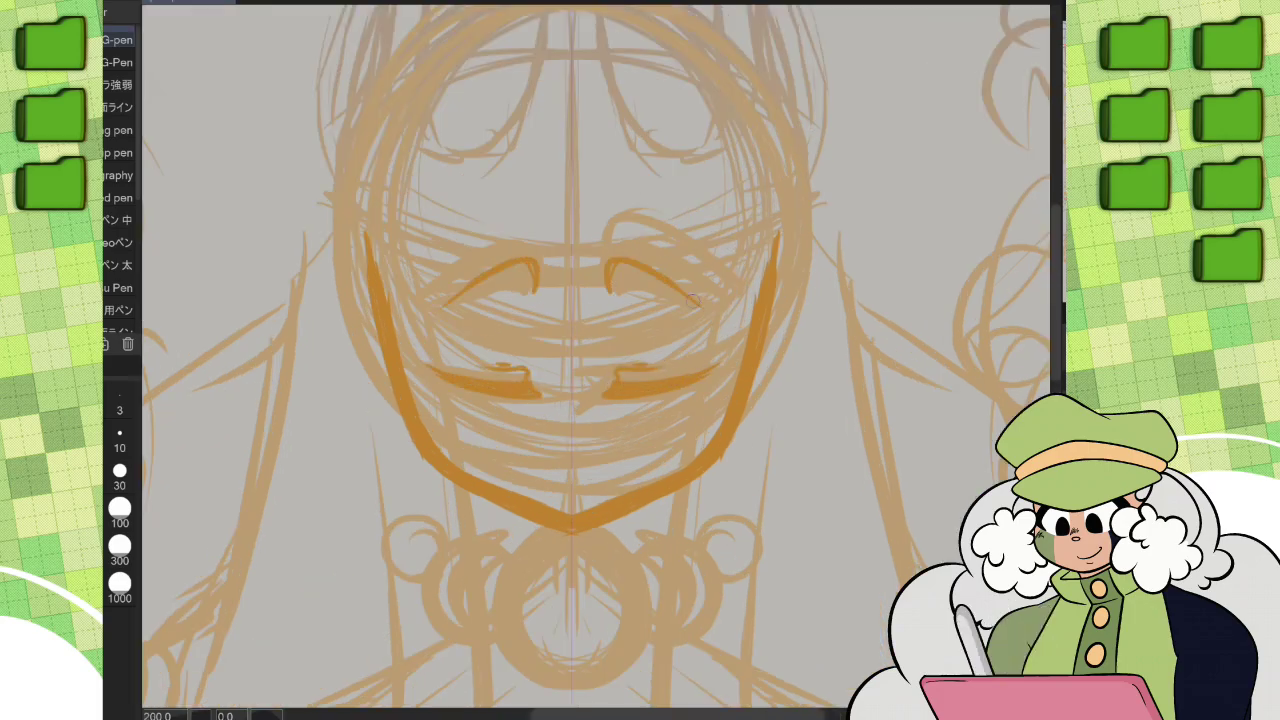
{"action": "left_click_drag", "start_coordinate": [550, 412], "coordinate": [554, 442]}
Step: Draw the neck and sloping shoulder lines below the jaw, and fill the shadow under the chin
{"action": "scroll", "coordinate": [578, 457], "scroll_direction": "down", "scroll_amount": 1}
{"action": "scroll", "coordinate": [578, 360], "scroll_direction": "down", "scroll_amount": 1}
{"action": "mouse_move", "coordinate": [506, 256]}
{"action": "left_mouse_down"}
{"action": "mouse_move", "coordinate": [486, 348]}
{"action": "mouse_move", "coordinate": [418, 398]}
{"action": "left_mouse_up"}
{"action": "left_click_drag", "start_coordinate": [474, 396], "coordinate": [338, 424]}
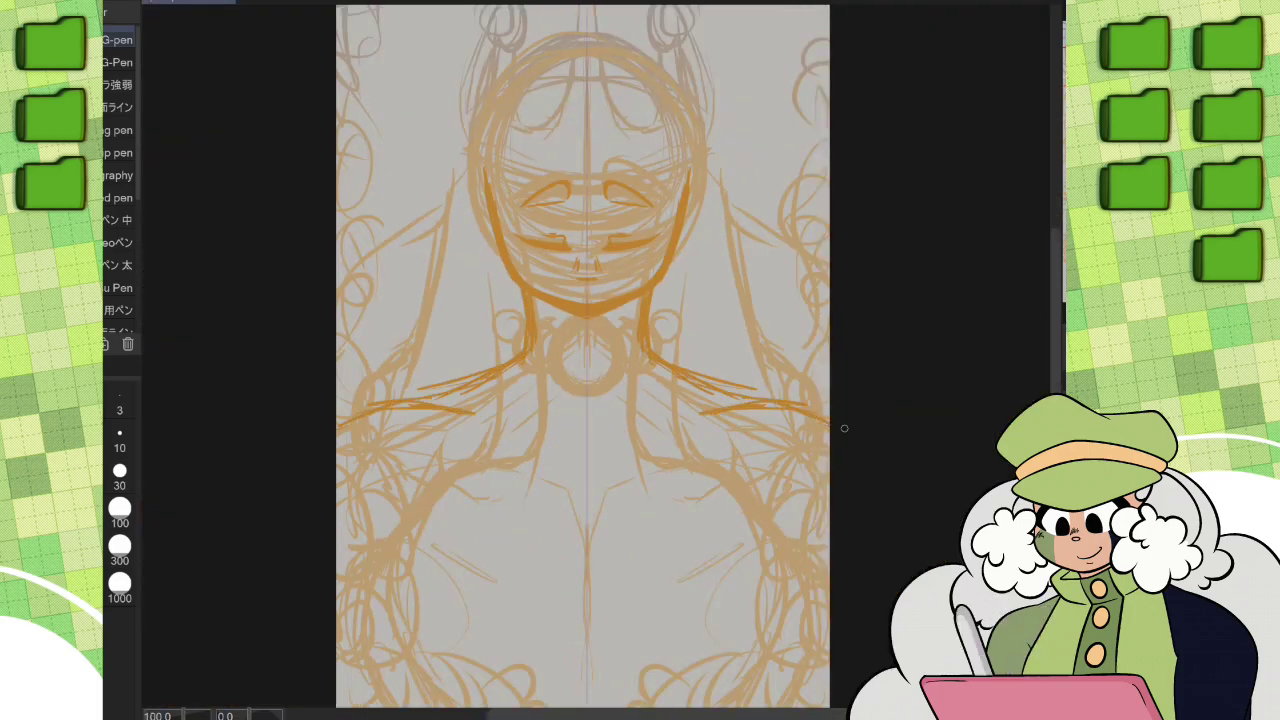
{"action": "scroll", "coordinate": [547, 197], "scroll_direction": "up", "scroll_amount": 2}
{"action": "left_click_drag", "start_coordinate": [496, 378], "coordinate": [576, 446]}
Step: Draw the rounded shoulder tops and the mirrored outer arm and lower bust contours down to the canvas edges
{"action": "scroll", "coordinate": [600, 100], "scroll_direction": "down", "scroll_amount": 2}
{"action": "mouse_move", "coordinate": [412, 392]}
{"action": "left_mouse_down"}
{"action": "mouse_move", "coordinate": [396, 438]}
{"action": "mouse_move", "coordinate": [350, 492]}
{"action": "left_mouse_up"}
{"action": "left_click_drag", "start_coordinate": [396, 338], "coordinate": [350, 356]}
{"action": "left_click_drag", "start_coordinate": [392, 452], "coordinate": [350, 518]}
{"action": "left_click_drag", "start_coordinate": [440, 582], "coordinate": [352, 678]}
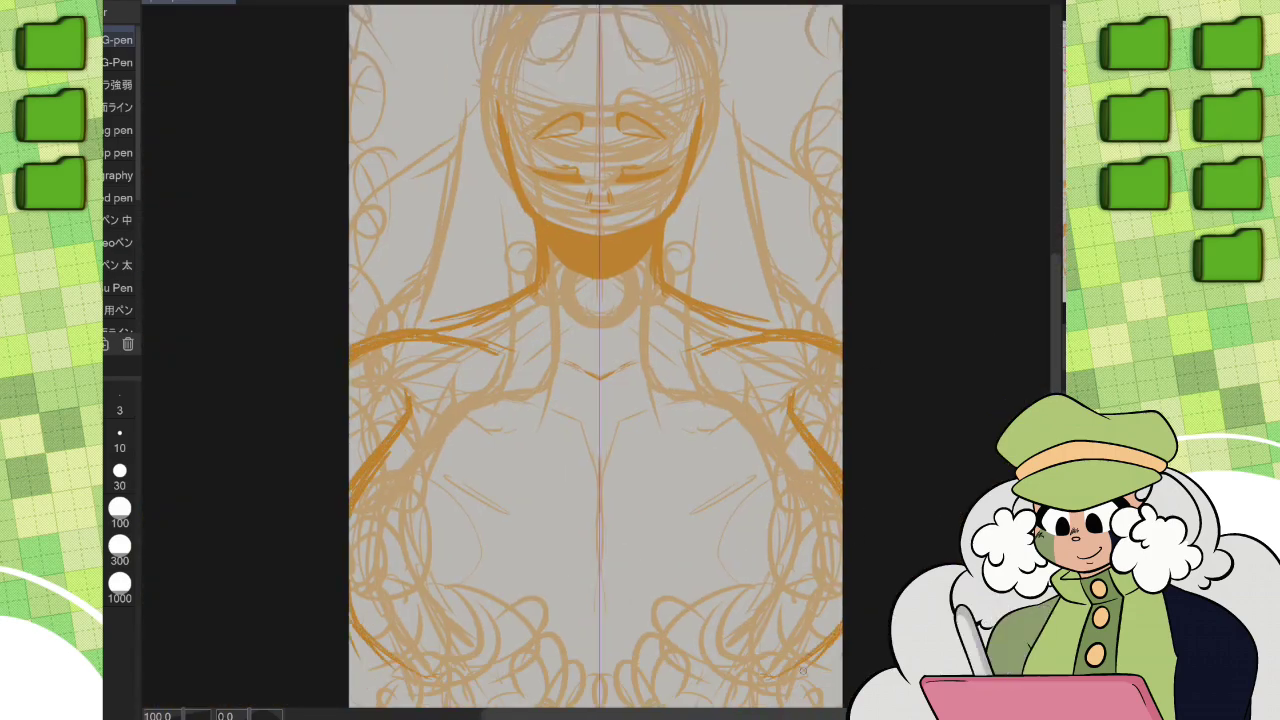
Step: Complete the torso with underbust curves, waist sides and a forked centre line on the chest
{"action": "left_click_drag", "start_coordinate": [600, 400], "coordinate": [574, 344]}
{"action": "left_click_drag", "start_coordinate": [372, 562], "coordinate": [322, 648]}
{"action": "left_click_drag", "start_coordinate": [364, 604], "coordinate": [350, 650]}
{"action": "left_click_drag", "start_coordinate": [536, 580], "coordinate": [514, 590]}
{"action": "left_click_drag", "start_coordinate": [594, 372], "coordinate": [560, 438]}
{"action": "left_click_drag", "start_coordinate": [560, 380], "coordinate": [547, 451]}
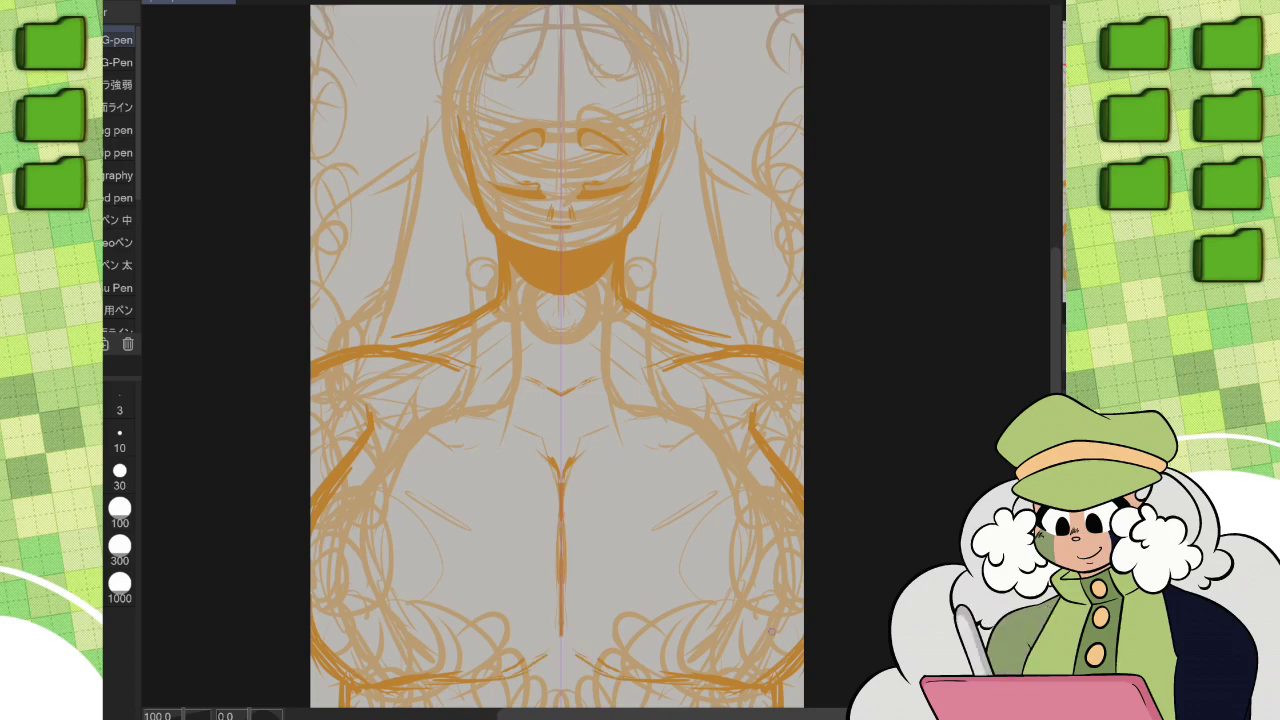
Step: Draw long pointed elf ears with inner contour lines on both sides of the head
{"action": "scroll", "coordinate": [547, 200], "scroll_direction": "up", "scroll_amount": 1}
{"action": "left_click_drag", "start_coordinate": [258, 284], "coordinate": [384, 352]}
{"action": "left_click_drag", "start_coordinate": [304, 326], "coordinate": [414, 462]}
{"action": "left_click_drag", "start_coordinate": [278, 294], "coordinate": [388, 400]}
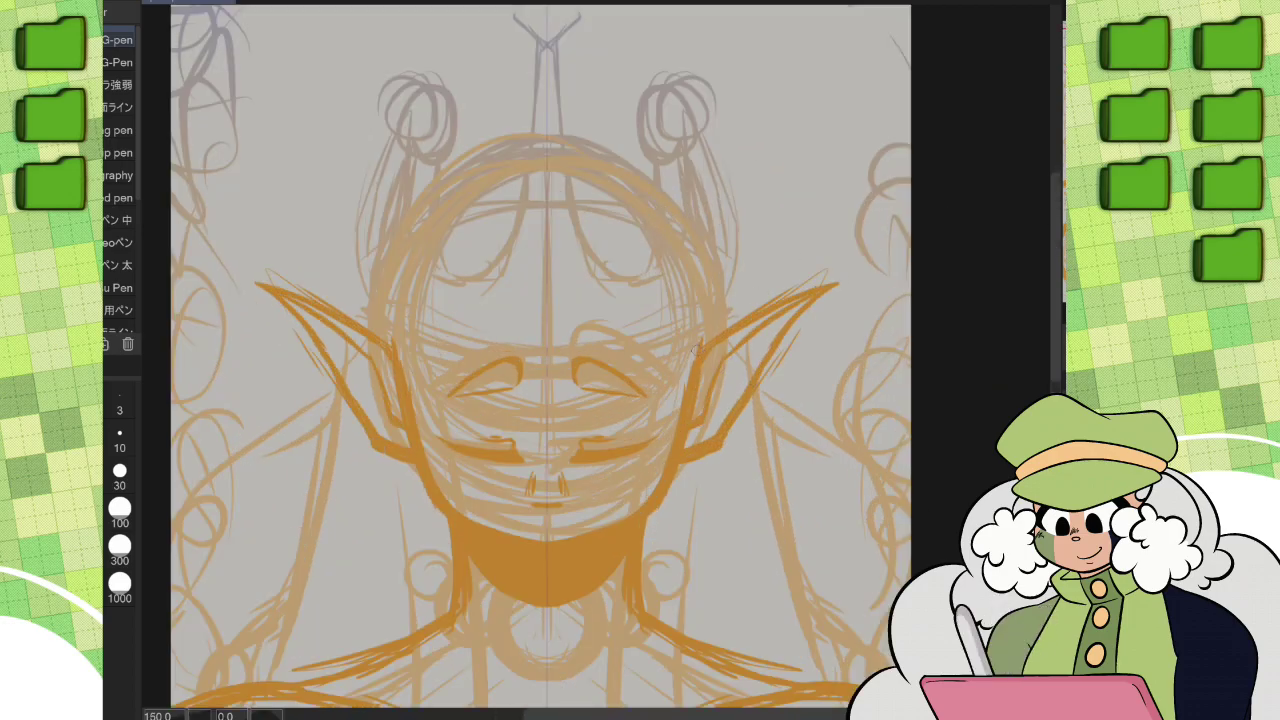
Step: Draw the crown's curved band across the forehead and its upright outer edges
{"action": "scroll", "coordinate": [405, 252], "scroll_direction": "up", "scroll_amount": 1}
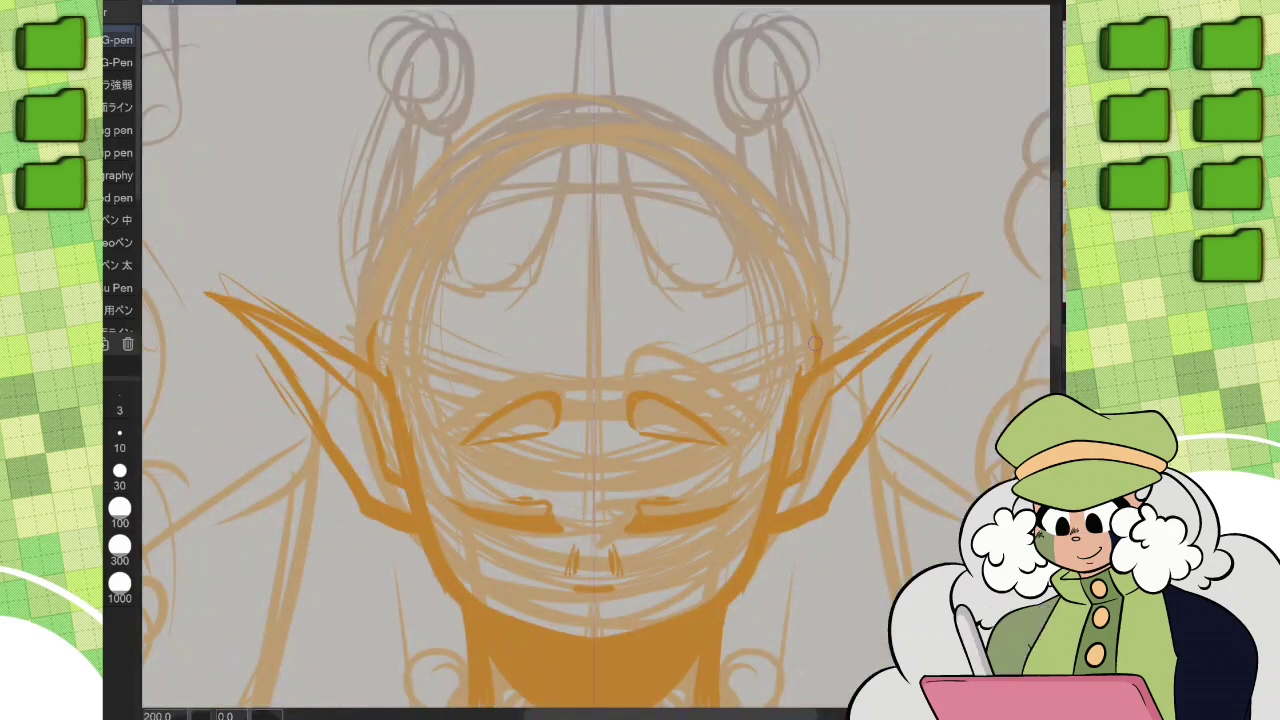
{"action": "key", "text": "minus"}
{"action": "key", "text": "minus"}
{"action": "key", "text": "minus"}
{"action": "key", "text": "minus"}
{"action": "key", "text": "minus"}
{"action": "key", "text": "minus"}
{"action": "left_click_drag", "start_coordinate": [554, 170], "coordinate": [560, 398]}
{"action": "key", "text": "at"}
{"action": "left_click_drag", "start_coordinate": [792, 330], "coordinate": [780, 190]}
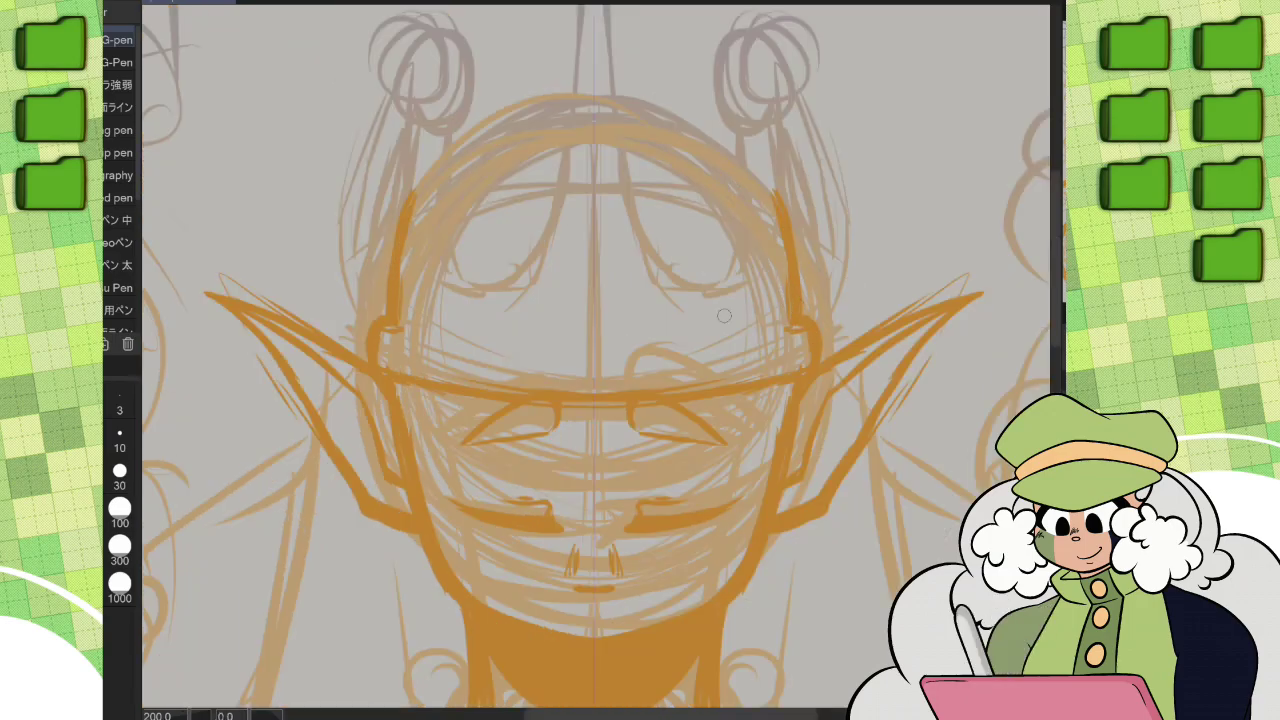
Step: Draw the crown's tall central spike, scooped inner curves and round-tipped side points
{"action": "left_click_drag", "start_coordinate": [616, 66], "coordinate": [718, 292]}
{"action": "left_click_drag", "start_coordinate": [722, 288], "coordinate": [773, 117]}
{"action": "left_click_drag", "start_coordinate": [795, 212], "coordinate": [817, 386]}
{"action": "scroll", "coordinate": [583, 123], "scroll_direction": "up", "scroll_amount": 4}
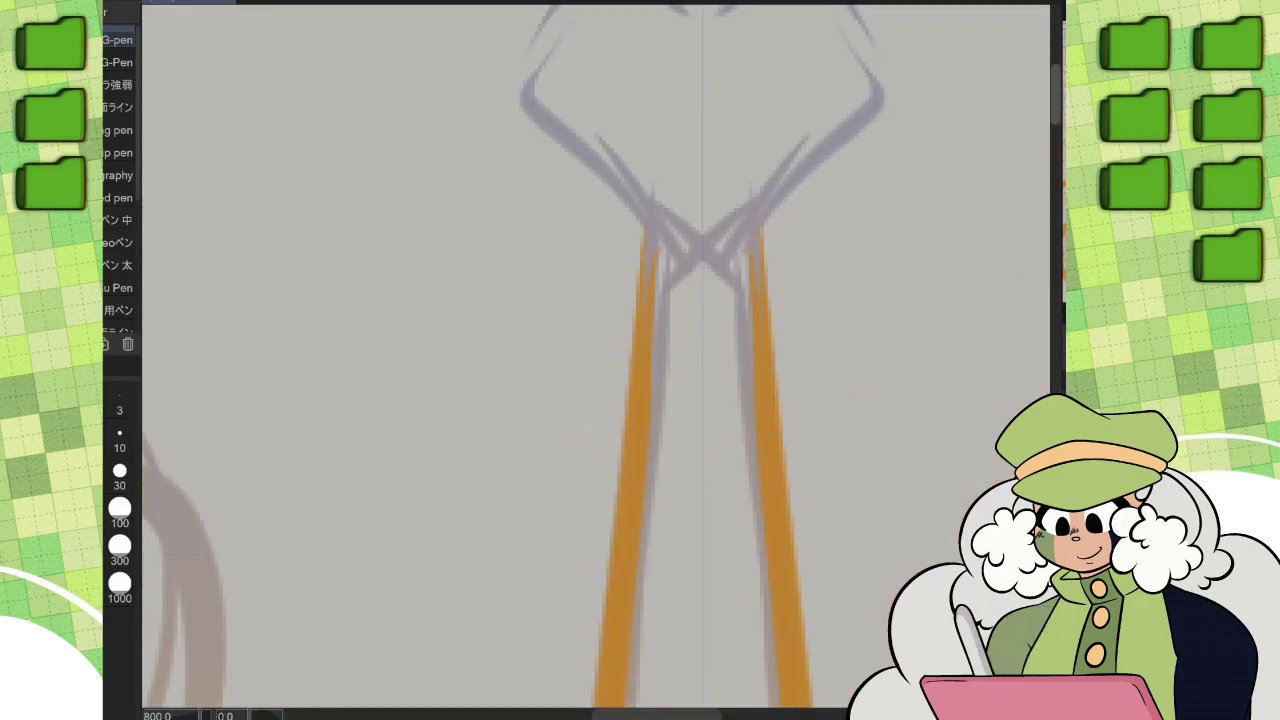
{"action": "left_click_drag", "start_coordinate": [700, 405], "coordinate": [706, 171]}
{"action": "left_click_drag", "start_coordinate": [704, 238], "coordinate": [715, 340]}
{"action": "scroll", "coordinate": [713, 340], "scroll_direction": "down", "scroll_amount": 1}
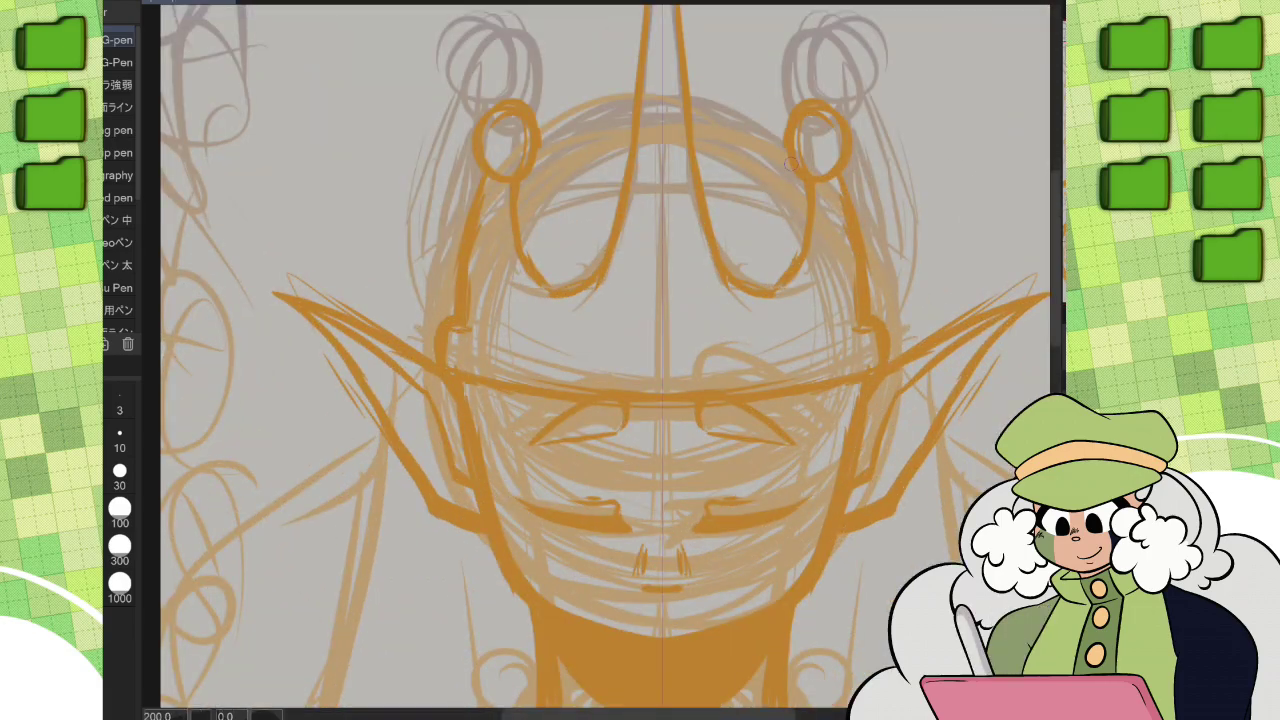
Step: Decorate the crown with a heart tip, round gems, a central diamond and small angular ornaments
{"action": "scroll", "coordinate": [700, 360], "scroll_direction": "down", "scroll_amount": 1}
{"action": "left_click_drag", "start_coordinate": [645, 314], "coordinate": [650, 318]}
{"action": "left_click_drag", "start_coordinate": [683, 518], "coordinate": [648, 595]}
{"action": "mouse_move", "coordinate": [660, 505]}
{"action": "left_mouse_down"}
{"action": "mouse_move", "coordinate": [648, 455]}
{"action": "mouse_move", "coordinate": [598, 420]}
{"action": "left_mouse_up"}
{"action": "left_click_drag", "start_coordinate": [643, 390], "coordinate": [645, 392]}
{"action": "left_click_drag", "start_coordinate": [700, 450], "coordinate": [702, 452]}
{"action": "mouse_move", "coordinate": [660, 400]}
{"action": "left_mouse_down"}
{"action": "mouse_move", "coordinate": [642, 457]}
{"action": "mouse_move", "coordinate": [760, 440]}
{"action": "left_mouse_up"}
{"action": "mouse_move", "coordinate": [745, 325]}
{"action": "left_mouse_down"}
{"action": "mouse_move", "coordinate": [700, 400]}
{"action": "mouse_move", "coordinate": [600, 360]}
{"action": "mouse_move", "coordinate": [660, 480]}
{"action": "left_mouse_up"}
Step: Draw the choker with a large round pendant and smaller side beads, and undo the last stray strokes
{"action": "key", "text": "ctrl+0"}
{"action": "scroll", "coordinate": [570, 360], "scroll_direction": "up", "scroll_amount": 5}
{"action": "left_click_drag", "start_coordinate": [780, 380], "coordinate": [750, 450]}
{"action": "left_click_drag", "start_coordinate": [800, 290], "coordinate": [815, 328]}
{"action": "left_click_drag", "start_coordinate": [772, 266], "coordinate": [758, 292]}
{"action": "key", "text": "ctrl+0"}
{"action": "left_click_drag", "start_coordinate": [700, 410], "coordinate": [770, 488]}
{"action": "key", "text": "ctrl+z"}
{"action": "key", "text": "ctrl+z"}
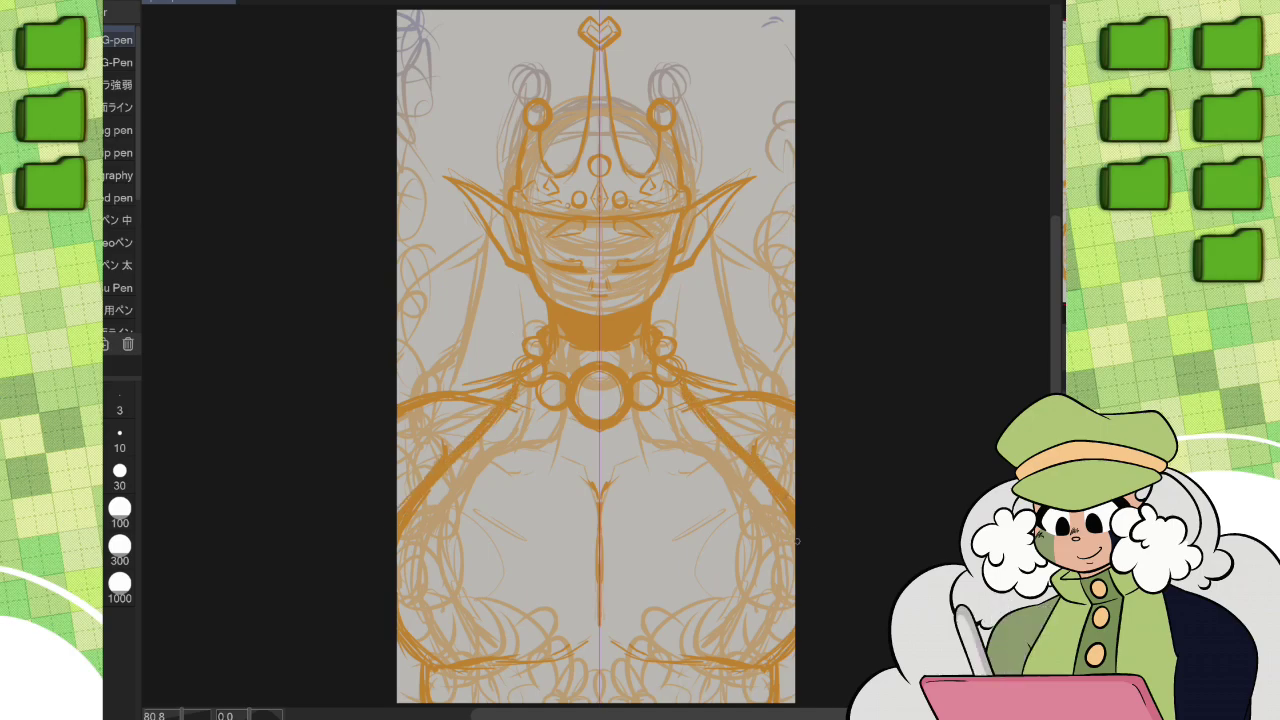
Step: Draw long mirrored hair locks falling from under the crown and curling at the shoulders
{"action": "scroll", "coordinate": [796, 540], "scroll_direction": "up", "scroll_amount": 1}
{"action": "left_click_drag", "start_coordinate": [705, 178], "coordinate": [802, 399]}
{"action": "left_click_drag", "start_coordinate": [662, 340], "coordinate": [760, 452]}
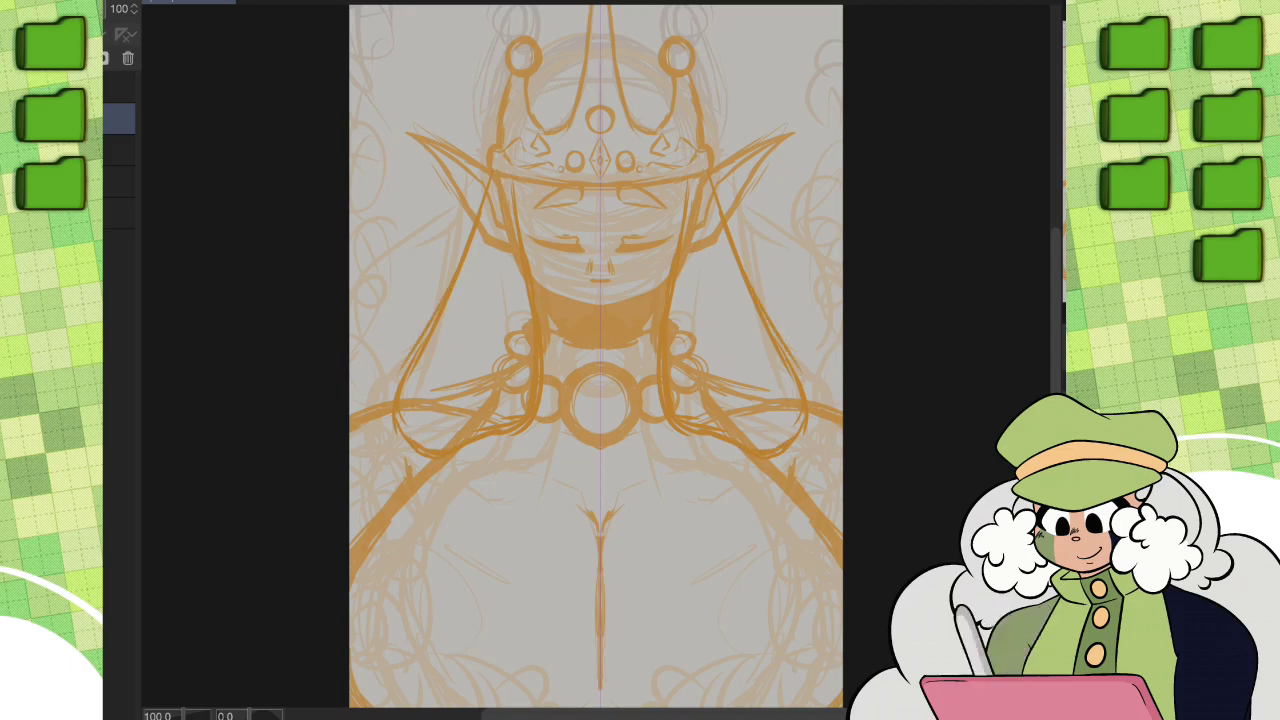
{"action": "left_click_drag", "start_coordinate": [735, 176], "coordinate": [790, 396]}
{"action": "left_click_drag", "start_coordinate": [674, 272], "coordinate": [676, 330]}
Step: Draw a swept fringe of pointed strands hanging from the centre of the crown band over the eyes
{"action": "scroll", "coordinate": [610, 125], "scroll_direction": "up", "scroll_amount": 3}
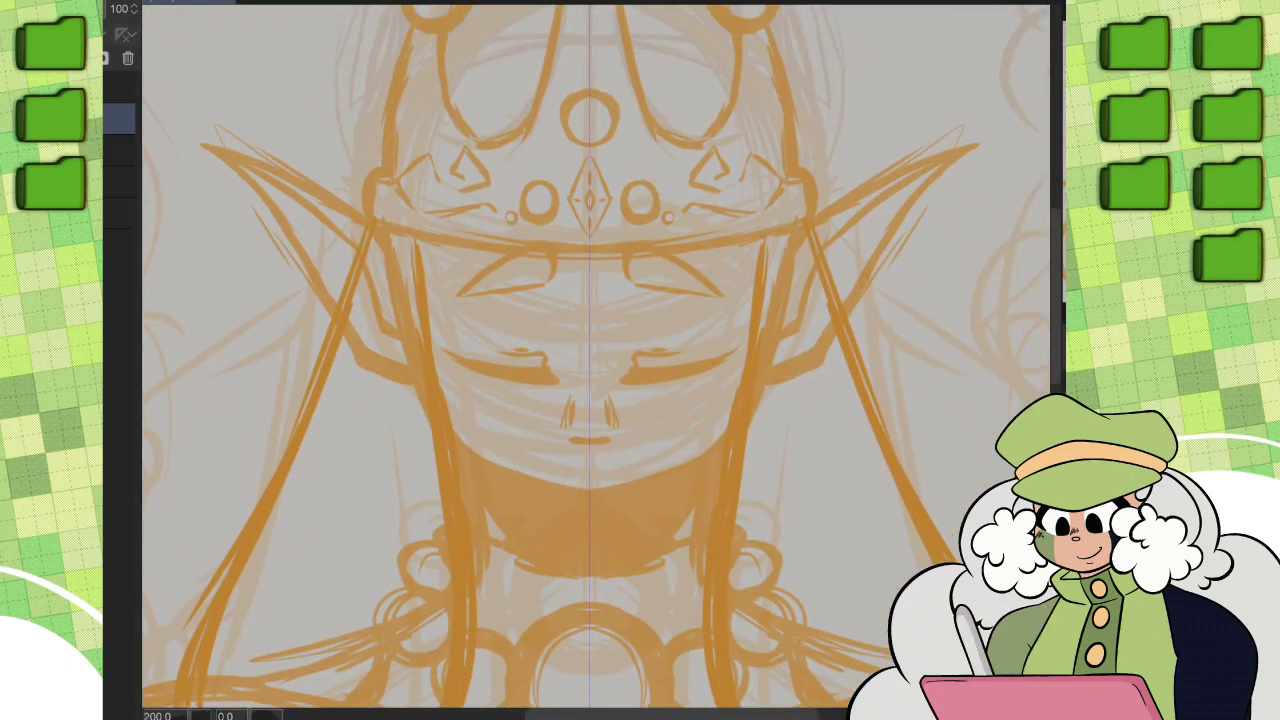
{"action": "left_click_drag", "start_coordinate": [612, 262], "coordinate": [598, 370]}
{"action": "left_click_drag", "start_coordinate": [630, 288], "coordinate": [745, 340]}
{"action": "left_click_drag", "start_coordinate": [548, 272], "coordinate": [600, 405]}
{"action": "left_click_drag", "start_coordinate": [640, 336], "coordinate": [560, 408]}
{"action": "left_click_drag", "start_coordinate": [560, 258], "coordinate": [549, 358]}
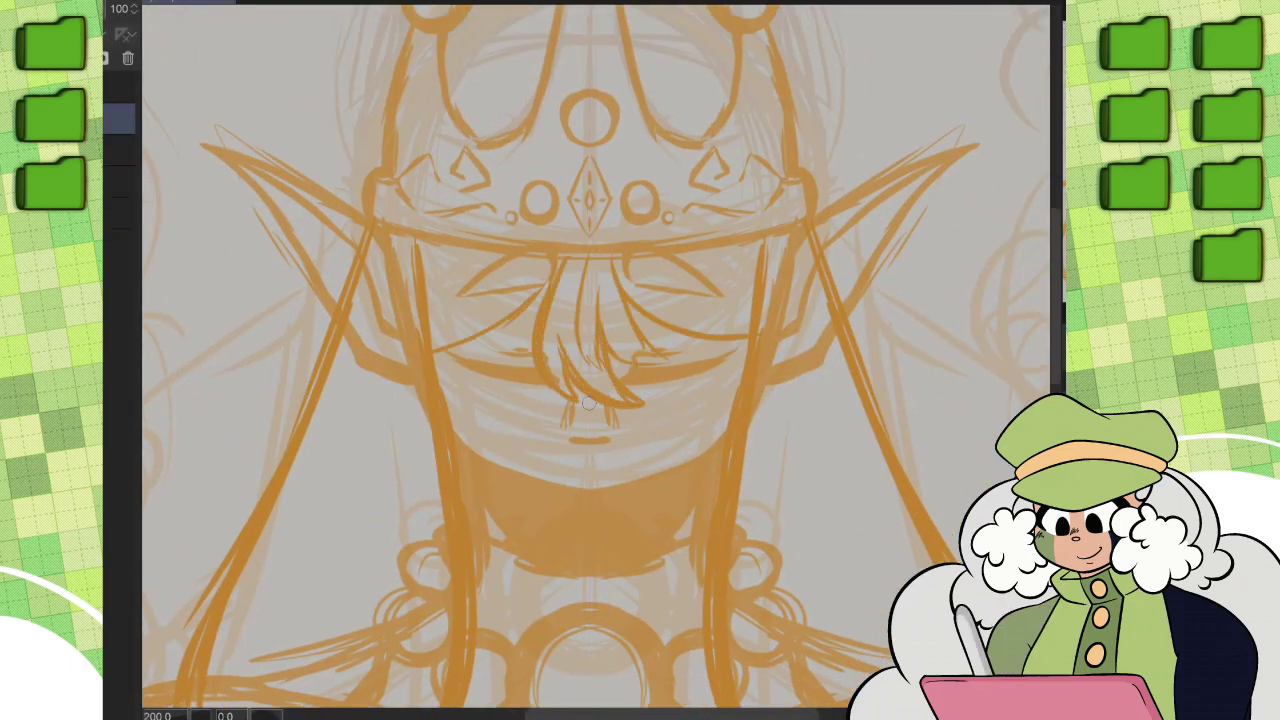
{"action": "left_click_drag", "start_coordinate": [628, 302], "coordinate": [560, 392]}
{"action": "left_click_drag", "start_coordinate": [598, 270], "coordinate": [582, 372]}
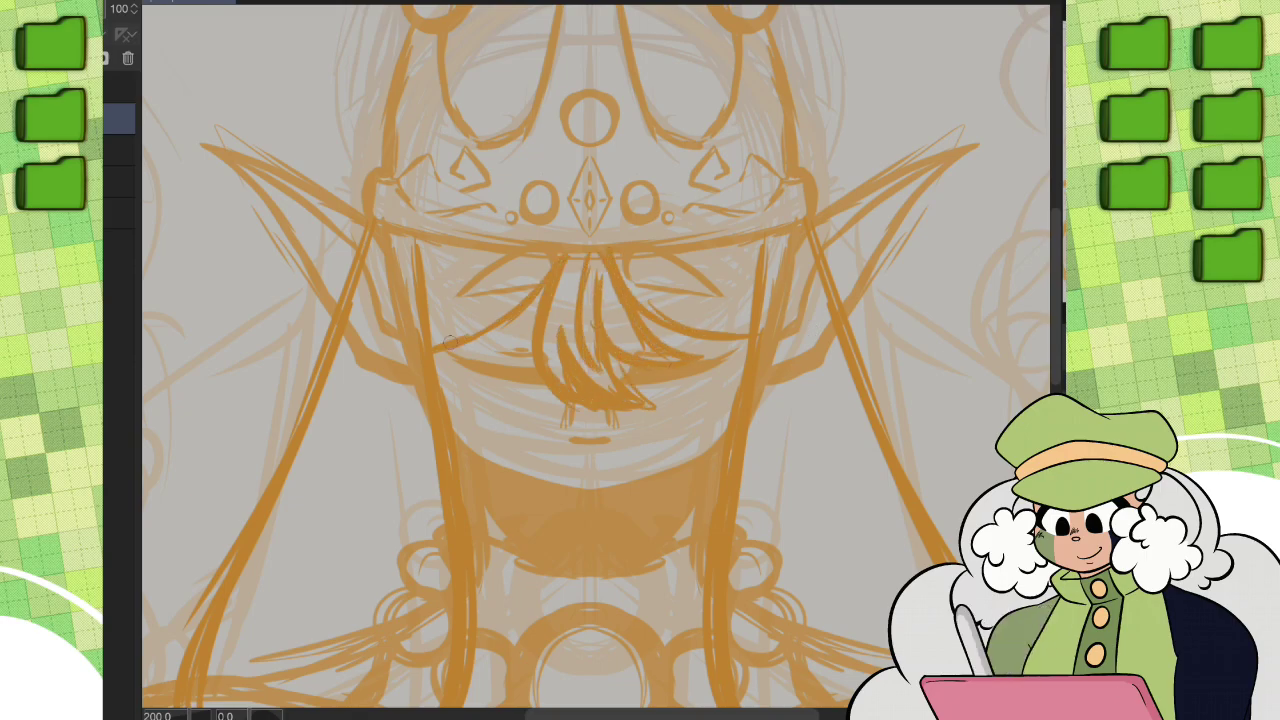
Step: Thicken the mirrored hair locks framing the face
{"action": "left_click_drag", "start_coordinate": [767, 234], "coordinate": [772, 330]}
{"action": "scroll", "coordinate": [772, 330], "scroll_direction": "down", "scroll_amount": 3}
{"action": "scroll", "coordinate": [615, 315], "scroll_direction": "up", "scroll_amount": 3}
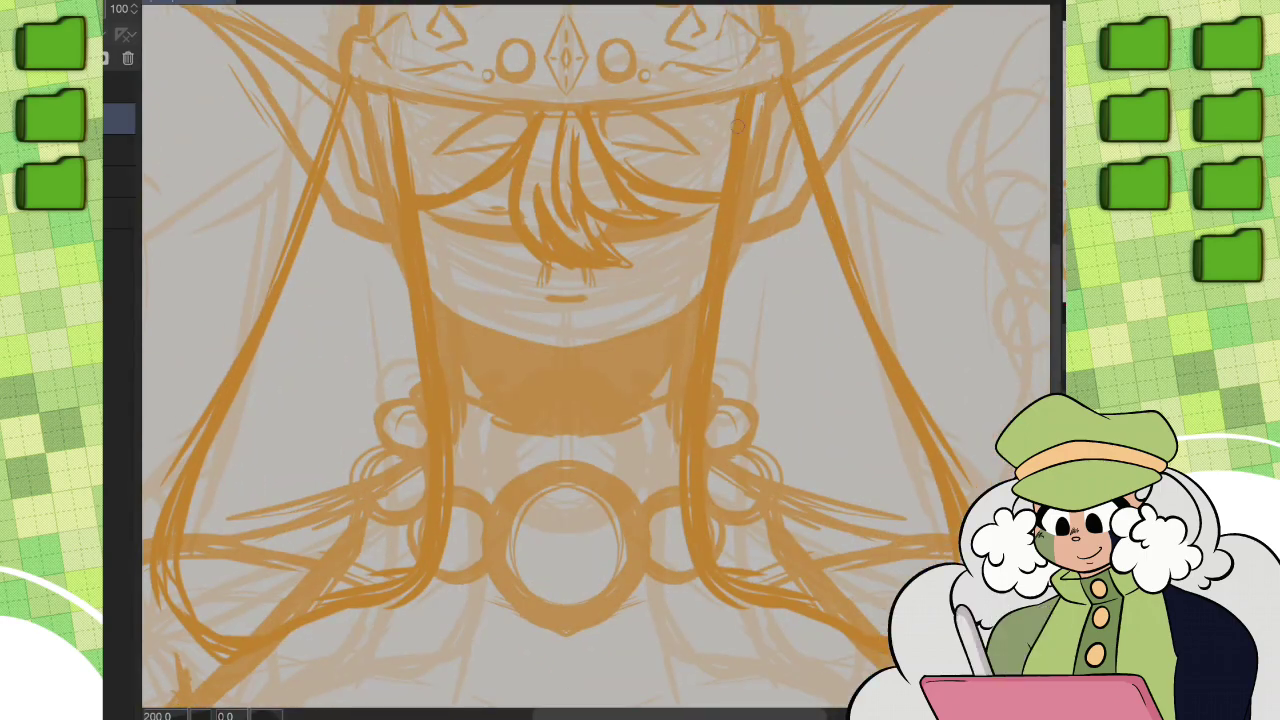
{"action": "key", "text": "ctrl+0"}
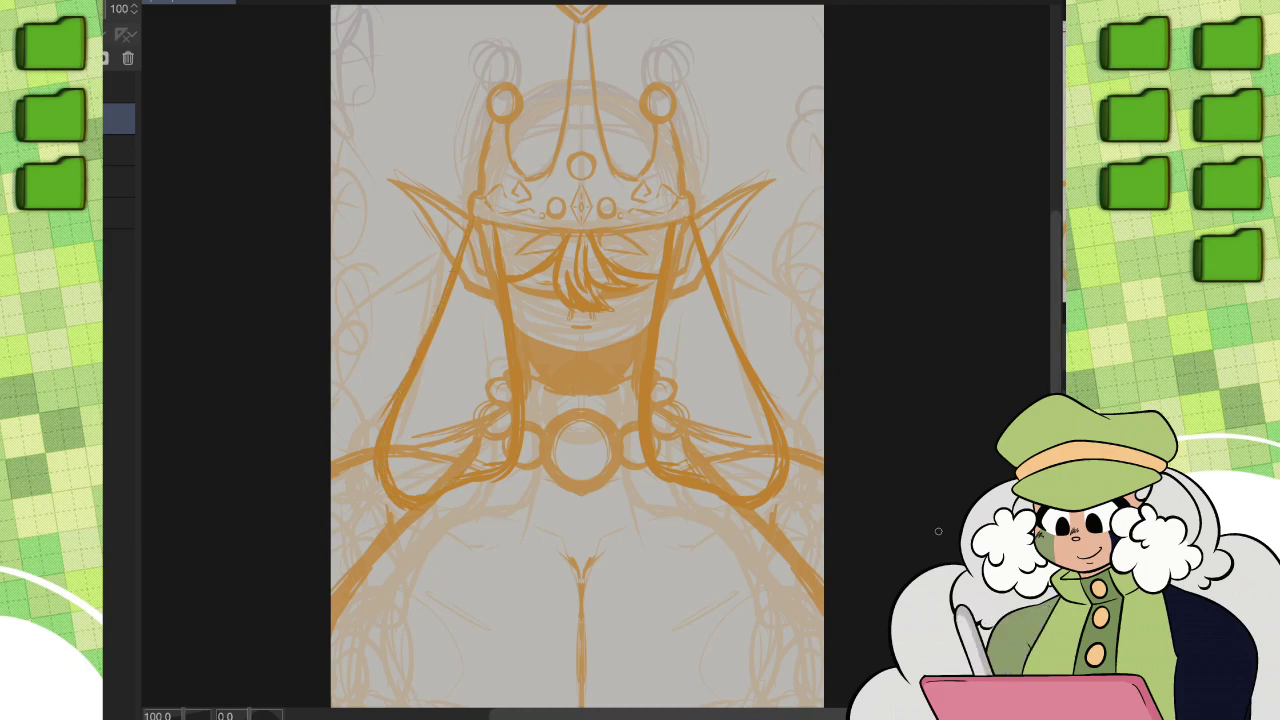
Step: Replace the curled ends of the side locks with longer locks sweeping over the shoulders to the canvas edges
{"action": "left_click_drag", "start_coordinate": [331, 306], "coordinate": [583, 596]}
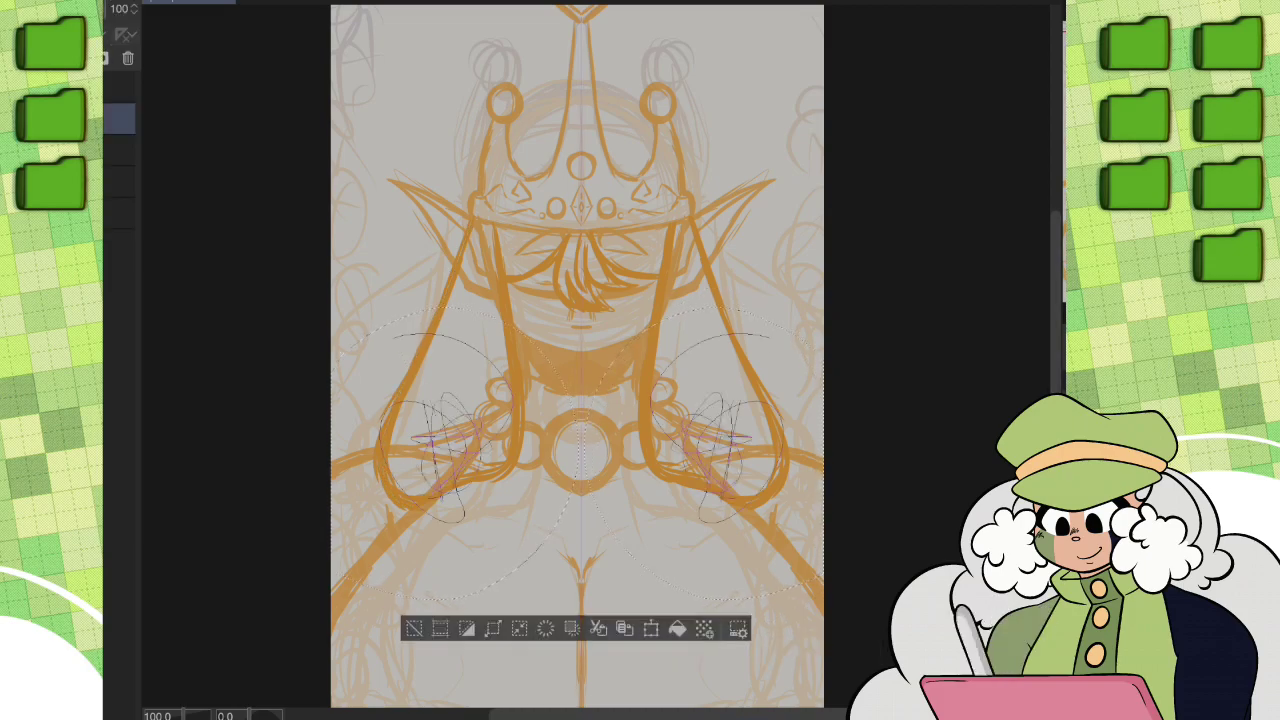
{"action": "left_click_drag", "start_coordinate": [600, 450], "coordinate": [618, 404]}
{"action": "key", "text": "ctrl+d"}
{"action": "left_click_drag", "start_coordinate": [464, 262], "coordinate": [358, 418]}
{"action": "left_click_drag", "start_coordinate": [512, 262], "coordinate": [514, 364]}
{"action": "left_click_drag", "start_coordinate": [514, 374], "coordinate": [436, 476]}
{"action": "left_click_drag", "start_coordinate": [366, 422], "coordinate": [348, 546]}
{"action": "left_click_drag", "start_coordinate": [522, 274], "coordinate": [530, 418]}
{"action": "left_click_drag", "start_coordinate": [526, 396], "coordinate": [455, 466]}
{"action": "left_click_drag", "start_coordinate": [702, 428], "coordinate": [833, 538]}
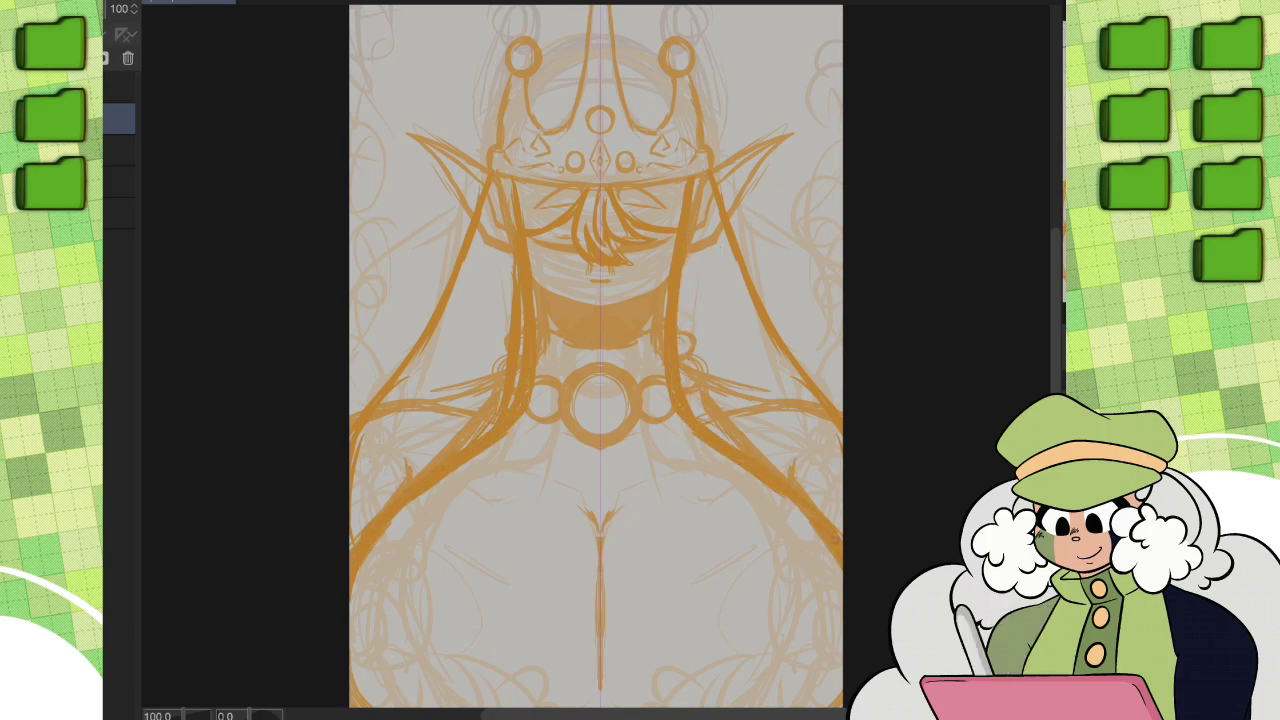
{"action": "key", "text": "ctrl+plus"}
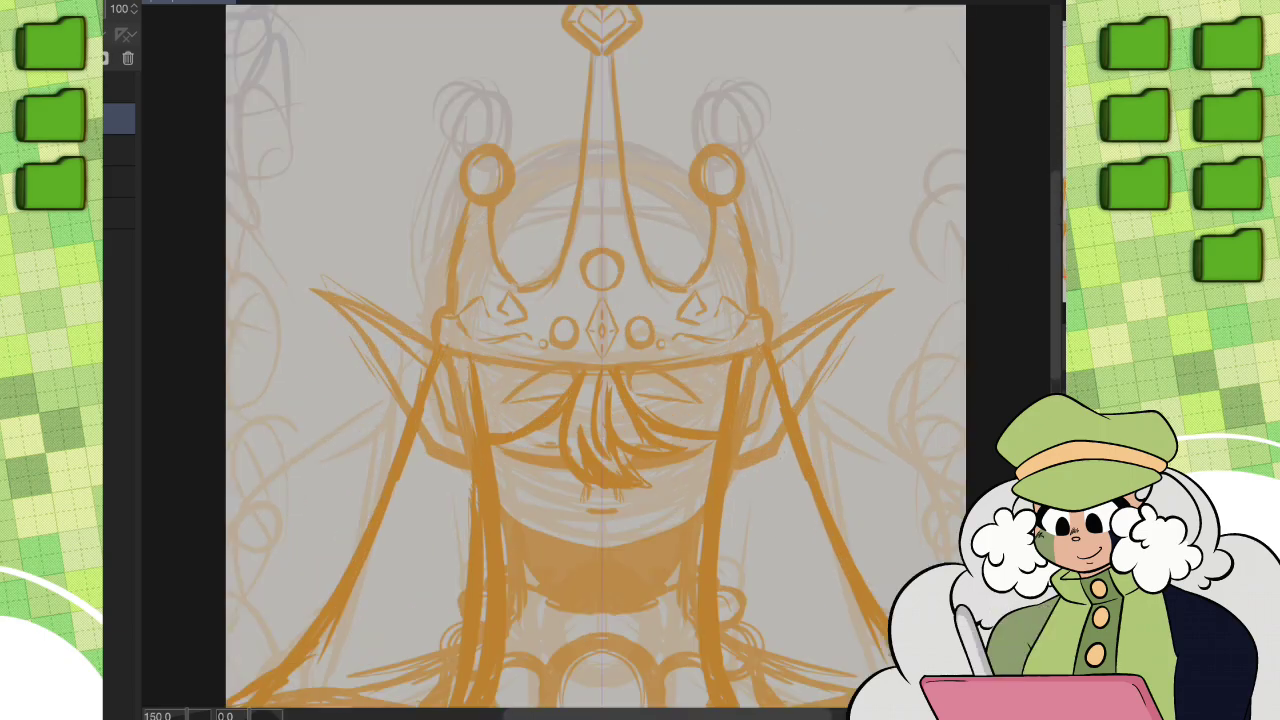
{"action": "left_click_drag", "start_coordinate": [675, 62], "coordinate": [852, 205]}
{"action": "left_click_drag", "start_coordinate": [690, 82], "coordinate": [392, 220]}
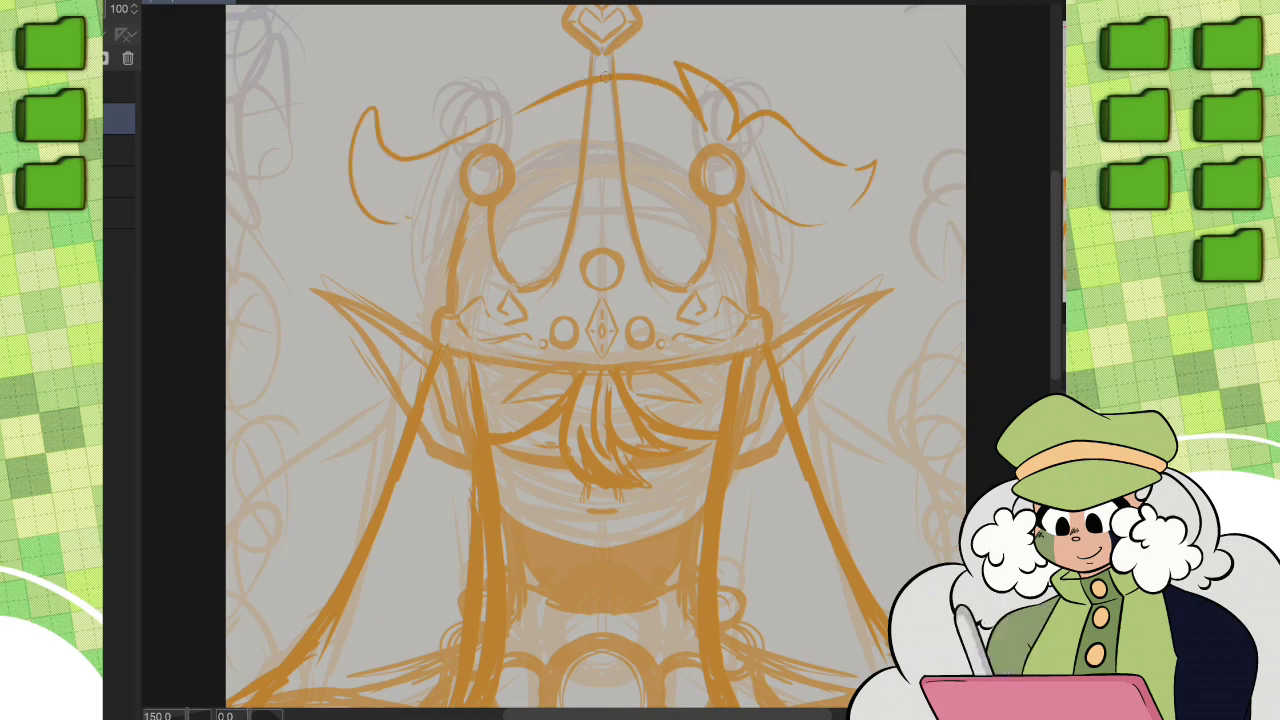
{"action": "key", "text": "ctrl+z"}
{"action": "key", "text": "ctrl+z"}
Step: Draw a hair tuft behind the crown spike and the right-hand hair outline flowing down to the canvas edge
{"action": "mouse_move", "coordinate": [679, 126]}
{"action": "left_mouse_down"}
{"action": "mouse_move", "coordinate": [805, 210]}
{"action": "mouse_move", "coordinate": [700, 160]}
{"action": "mouse_move", "coordinate": [690, 240]}
{"action": "mouse_move", "coordinate": [480, 88]}
{"action": "left_mouse_up"}
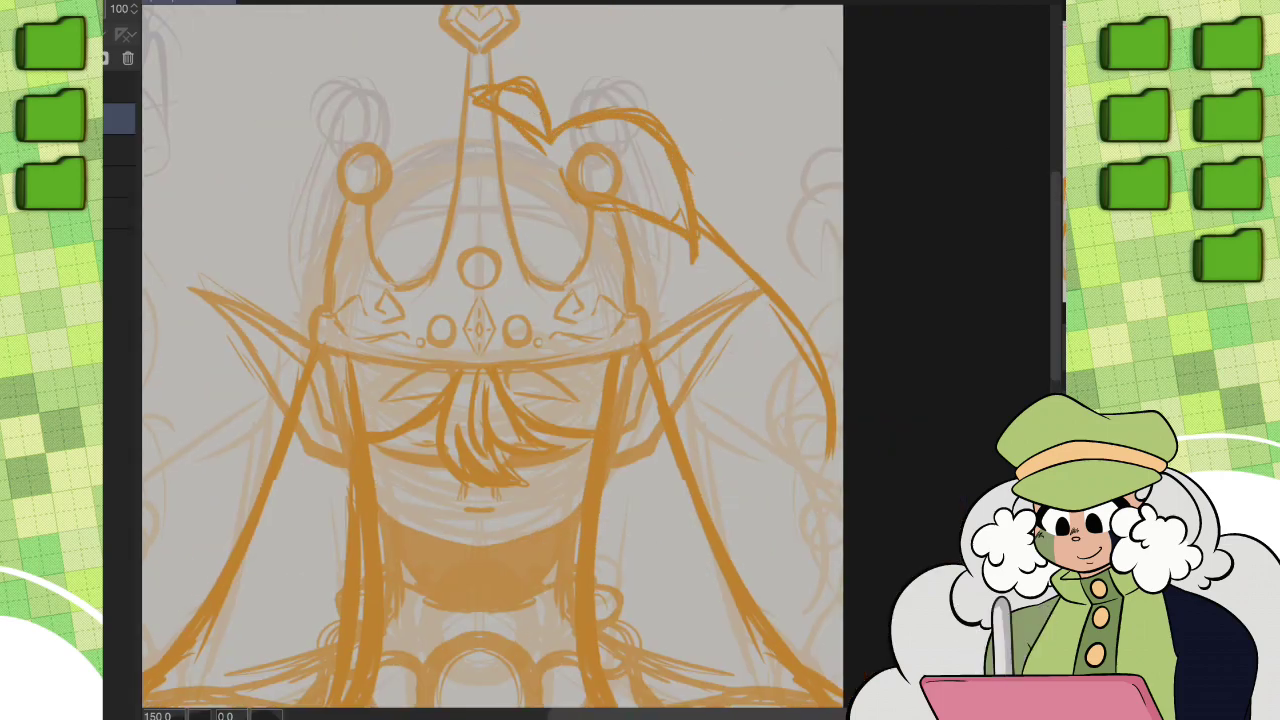
{"action": "scroll", "coordinate": [490, 360], "scroll_direction": "down", "scroll_amount": 2}
{"action": "scroll", "coordinate": [490, 360], "scroll_direction": "up", "scroll_amount": 2}
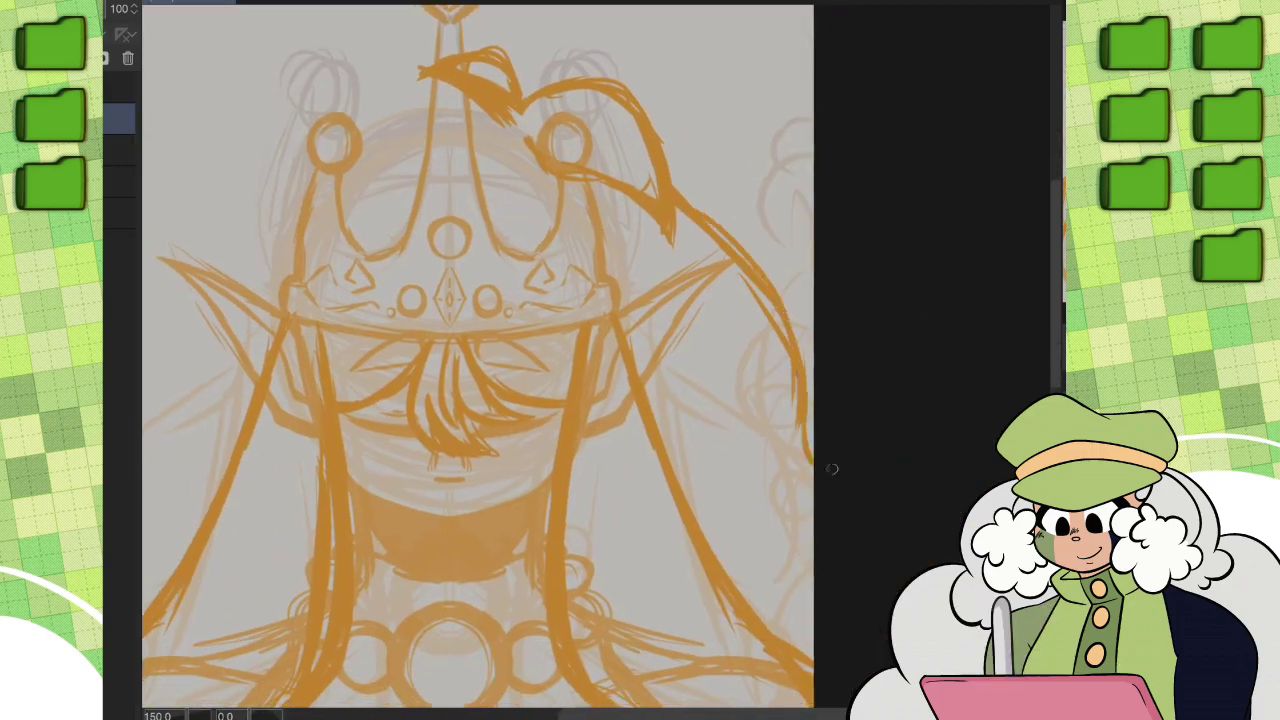
Step: Draw the left-hand hair outline with a pointed flick, a long outer sweep and loose strand tips
{"action": "mouse_move", "coordinate": [486, 77]}
{"action": "left_mouse_down"}
{"action": "mouse_move", "coordinate": [803, 125]}
{"action": "mouse_move", "coordinate": [560, 250]}
{"action": "left_mouse_up"}
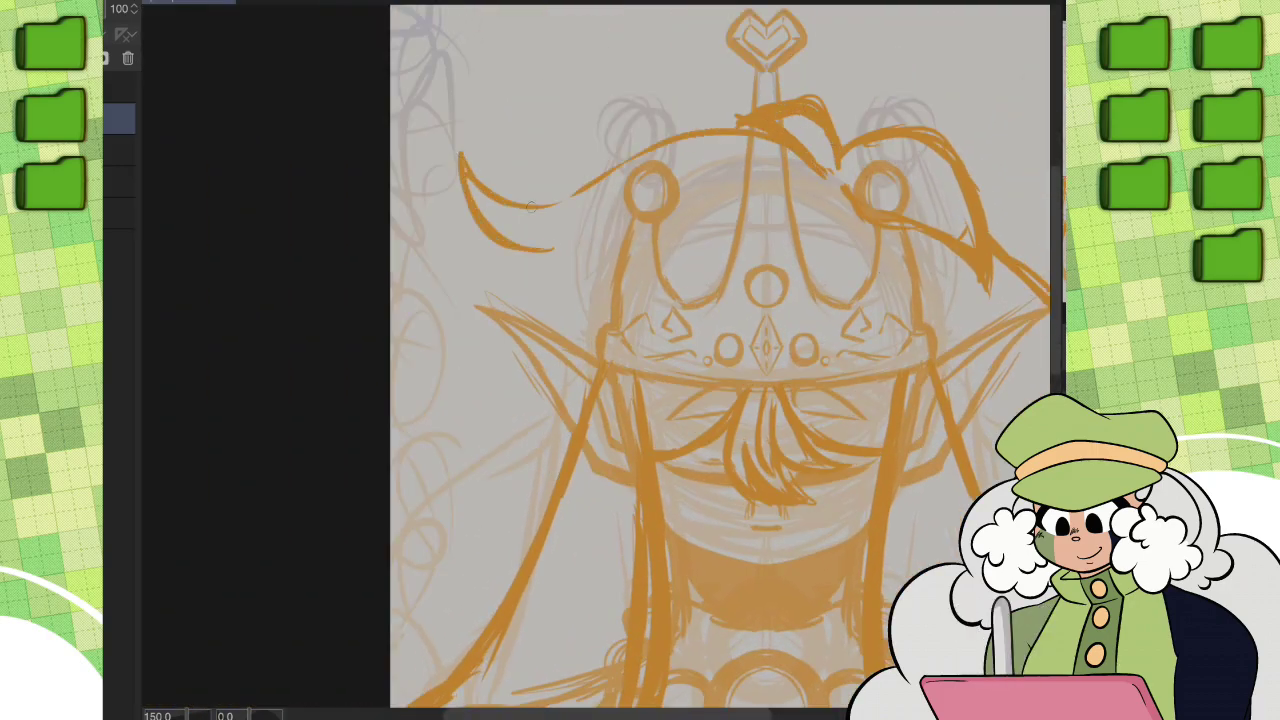
{"action": "left_click_drag", "start_coordinate": [465, 145], "coordinate": [645, 205]}
{"action": "left_click_drag", "start_coordinate": [500, 360], "coordinate": [635, 320]}
{"action": "left_click_drag", "start_coordinate": [865, 95], "coordinate": [640, 150]}
{"action": "mouse_move", "coordinate": [597, 105]}
{"action": "left_mouse_down"}
{"action": "mouse_move", "coordinate": [710, 215]}
{"action": "mouse_move", "coordinate": [530, 385]}
{"action": "left_mouse_up"}
{"action": "mouse_move", "coordinate": [586, 500]}
{"action": "left_mouse_down"}
{"action": "mouse_move", "coordinate": [530, 605]}
{"action": "mouse_move", "coordinate": [304, 425]}
{"action": "left_mouse_up"}
{"action": "key", "text": "ctrl+0"}
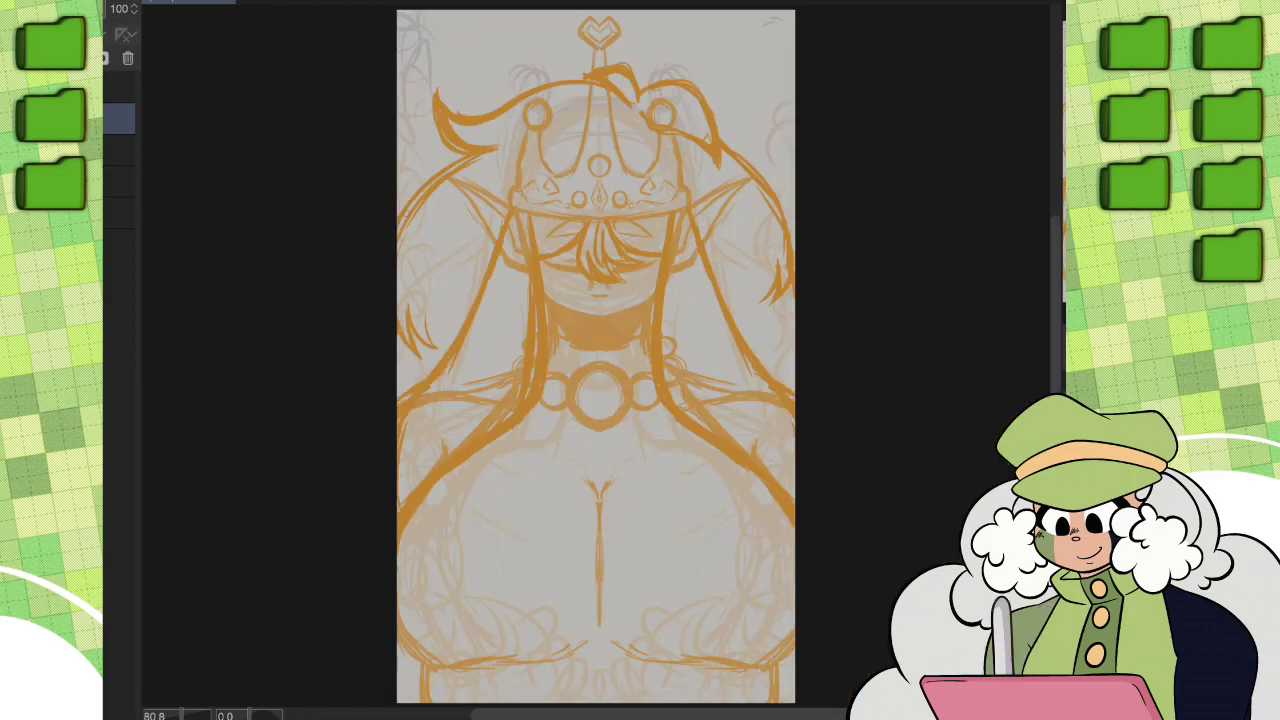
Step: Hide the rough sketch and erase the hair lines crossing the crown's tall central spike
{"action": "key", "text": "ctrl+alt+0"}
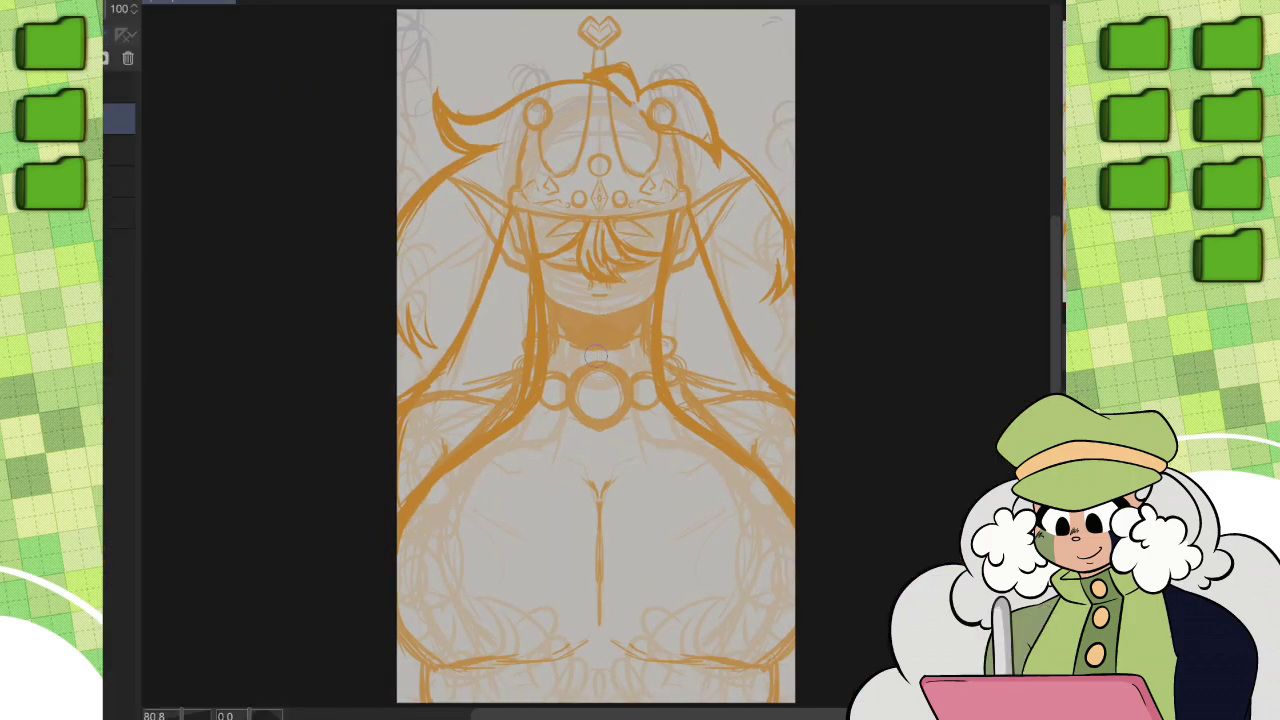
{"action": "left_click", "coordinate": [120, 149]}
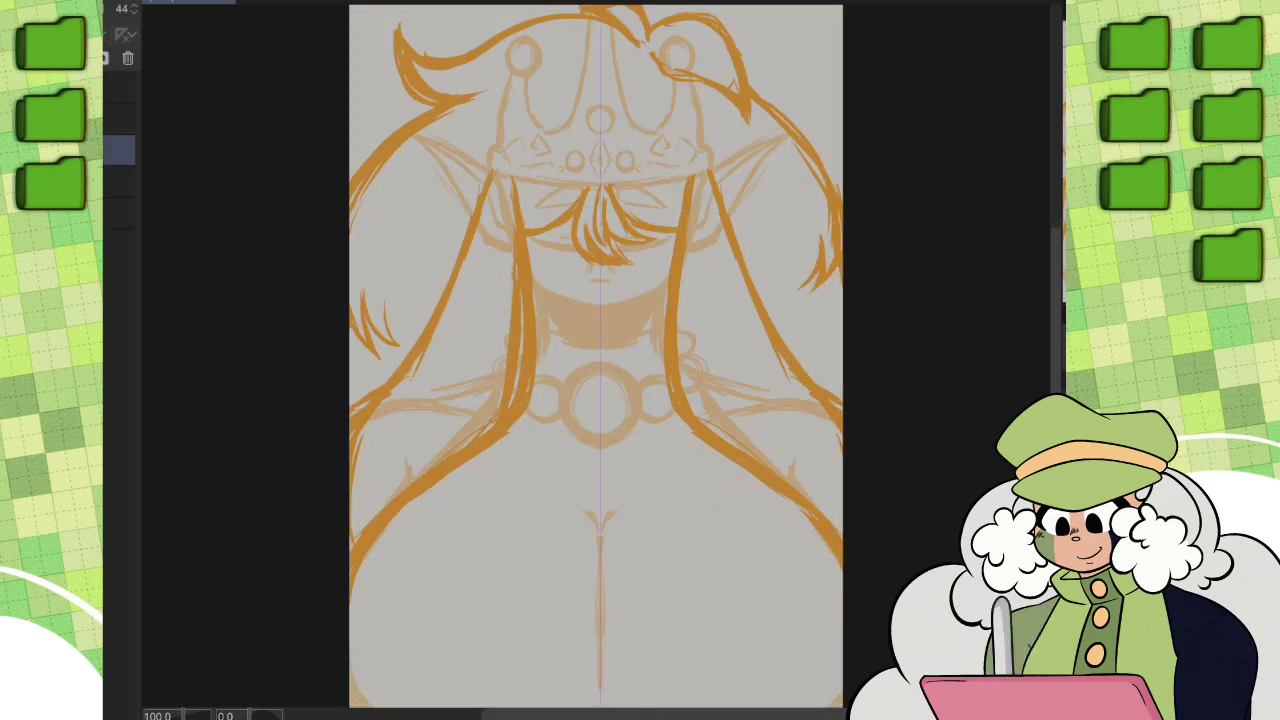
{"action": "scroll", "coordinate": [585, 75], "scroll_direction": "up", "scroll_amount": 3}
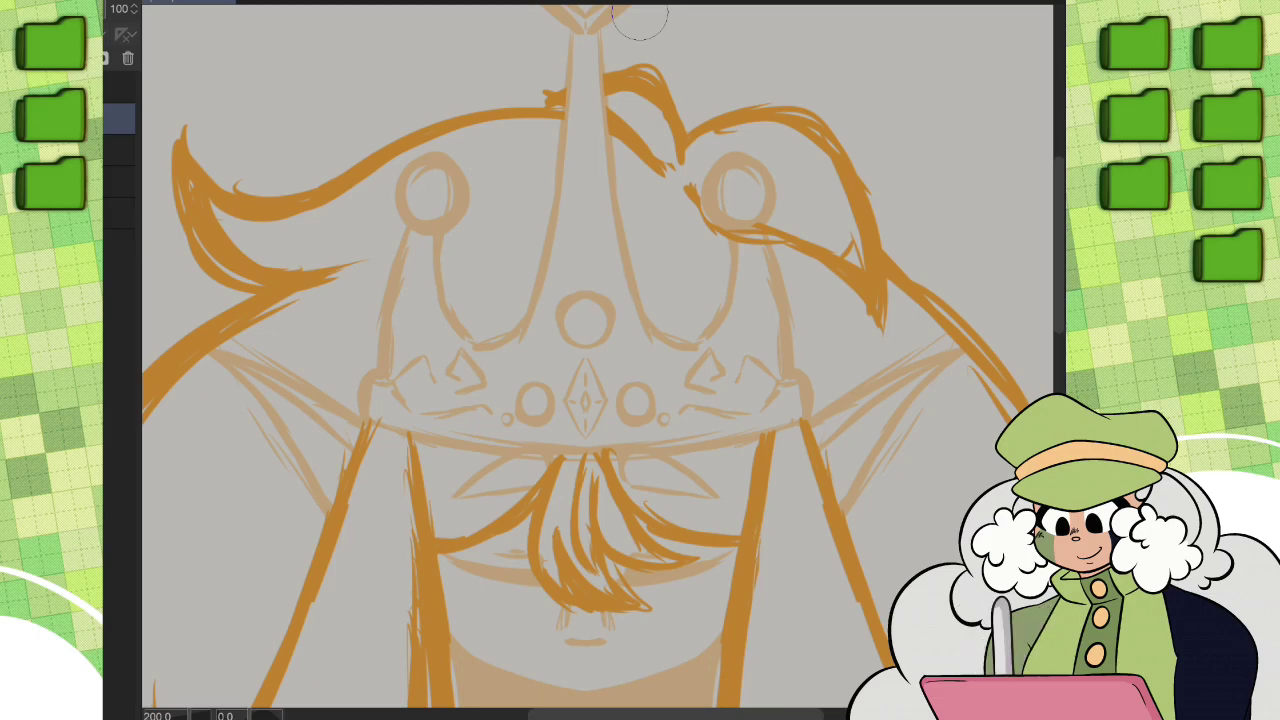
Step: Erase the eye lines overlapped by the fringe and trim the fringe's roots below the crown band
{"action": "key", "text": "ctrl+0"}
{"action": "scroll", "coordinate": [668, 368], "scroll_direction": "up", "scroll_amount": 5}
{"action": "key", "text": "p"}
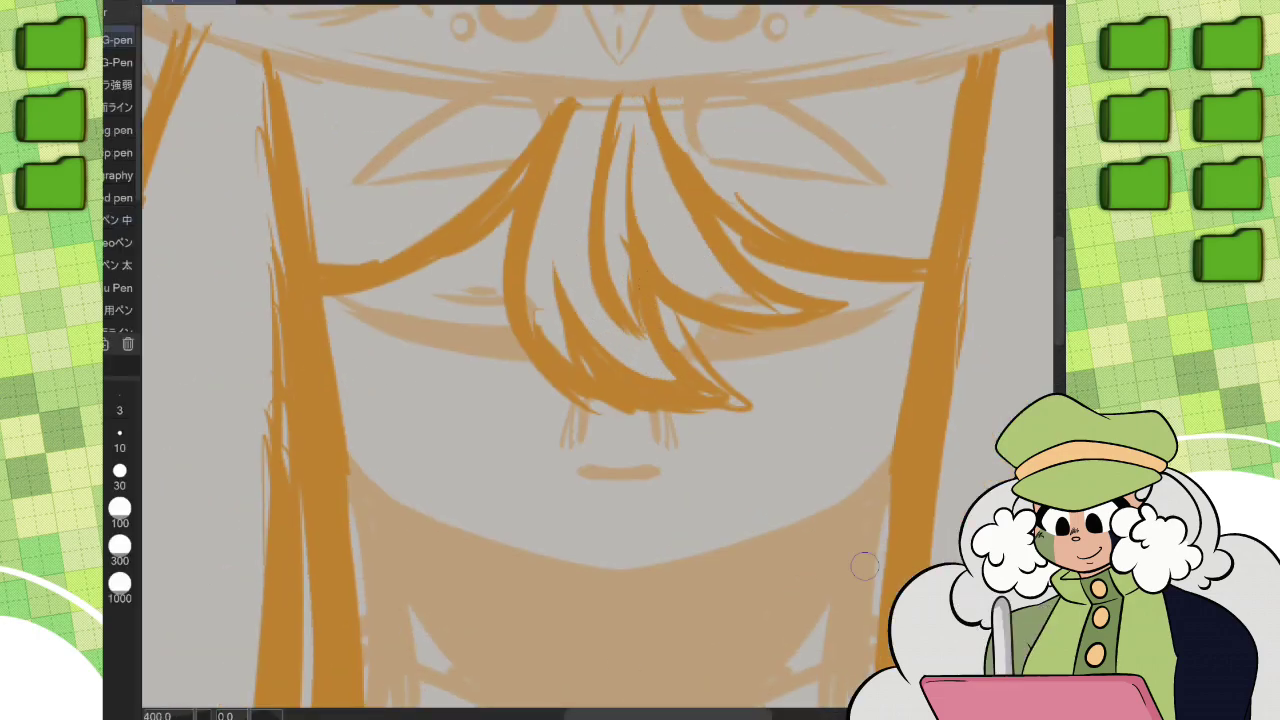
{"action": "key", "text": "e"}
{"action": "left_click_drag", "start_coordinate": [520, 305], "coordinate": [760, 298]}
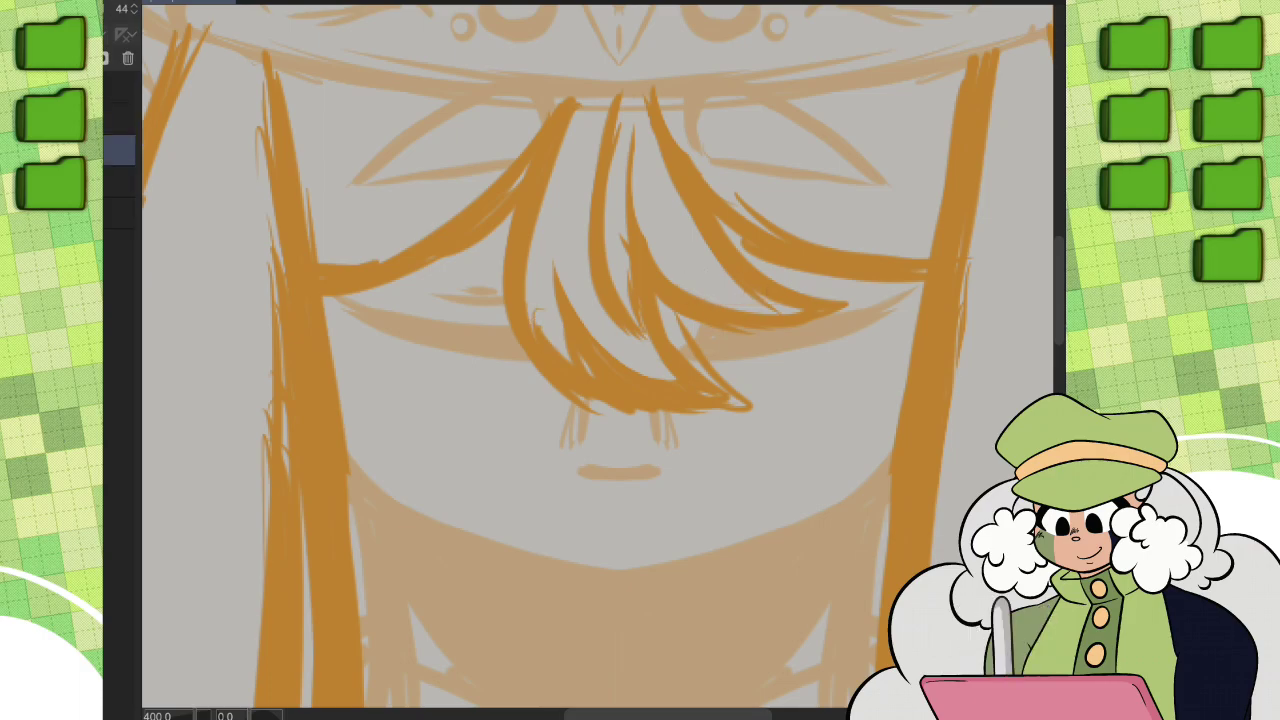
{"action": "key", "text": "alt+bracketright"}
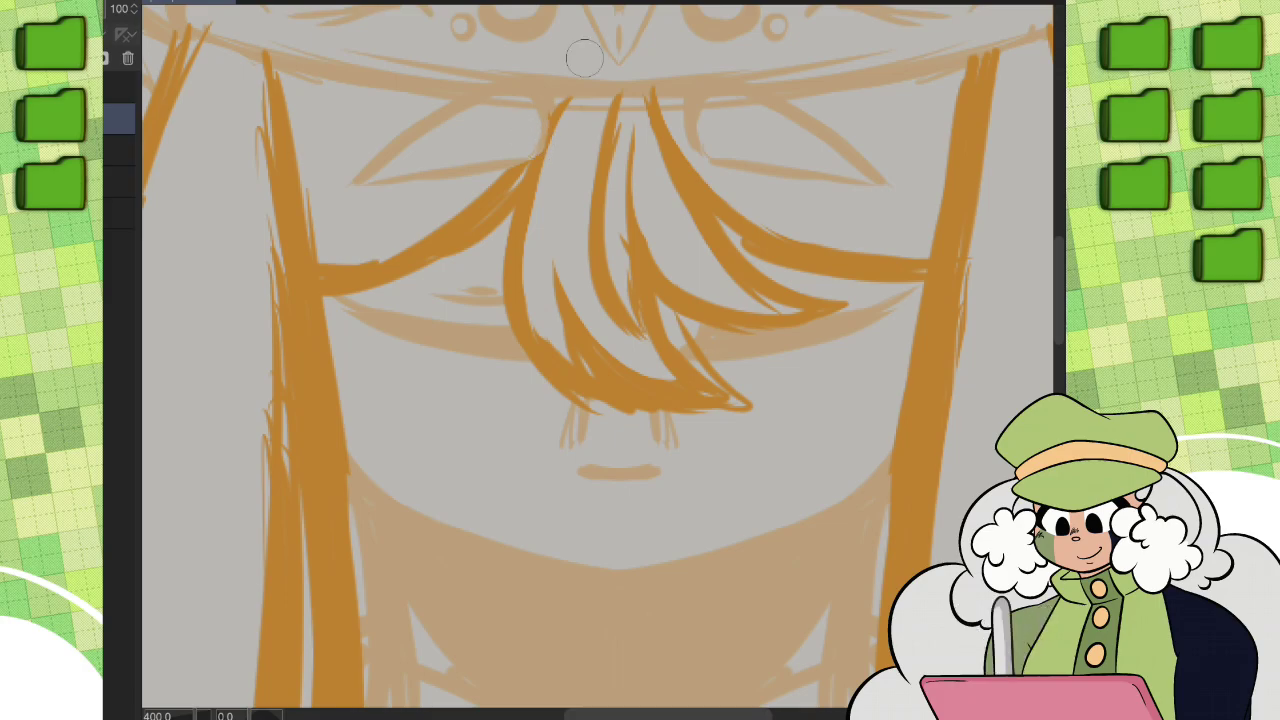
Step: Remove the chest's centre line and draw diagonal crossing fold lines across the front instead
{"action": "key", "text": "ctrl+0"}
{"action": "key", "text": "ctrl+plus"}
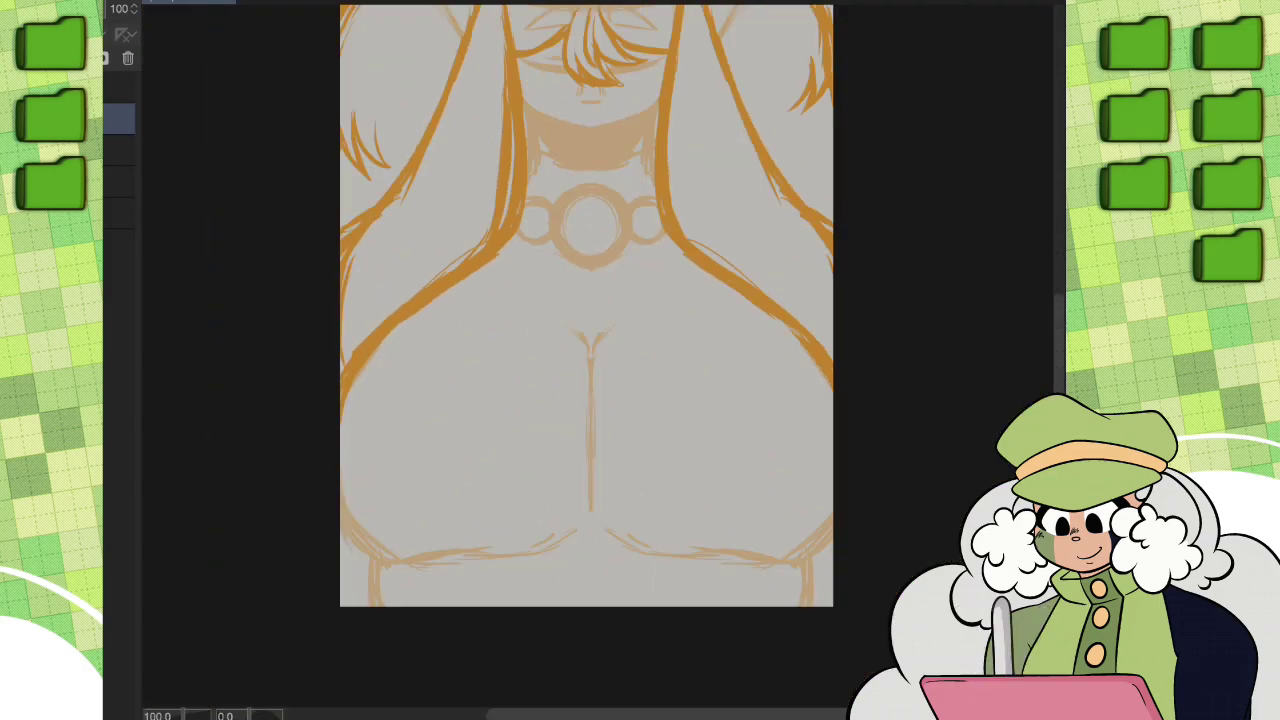
{"action": "key", "text": "e"}
{"action": "key", "text": "p"}
{"action": "left_click_drag", "start_coordinate": [593, 498], "coordinate": [593, 324]}
{"action": "key", "text": "ctrl+z"}
{"action": "left_click_drag", "start_coordinate": [500, 332], "coordinate": [668, 308]}
{"action": "left_click_drag", "start_coordinate": [519, 333], "coordinate": [663, 345]}
{"action": "mouse_move", "coordinate": [640, 360]}
{"action": "left_mouse_down"}
{"action": "mouse_move", "coordinate": [640, 535]}
{"action": "mouse_move", "coordinate": [605, 605]}
{"action": "left_mouse_up"}
{"action": "left_click", "coordinate": [120, 118]}
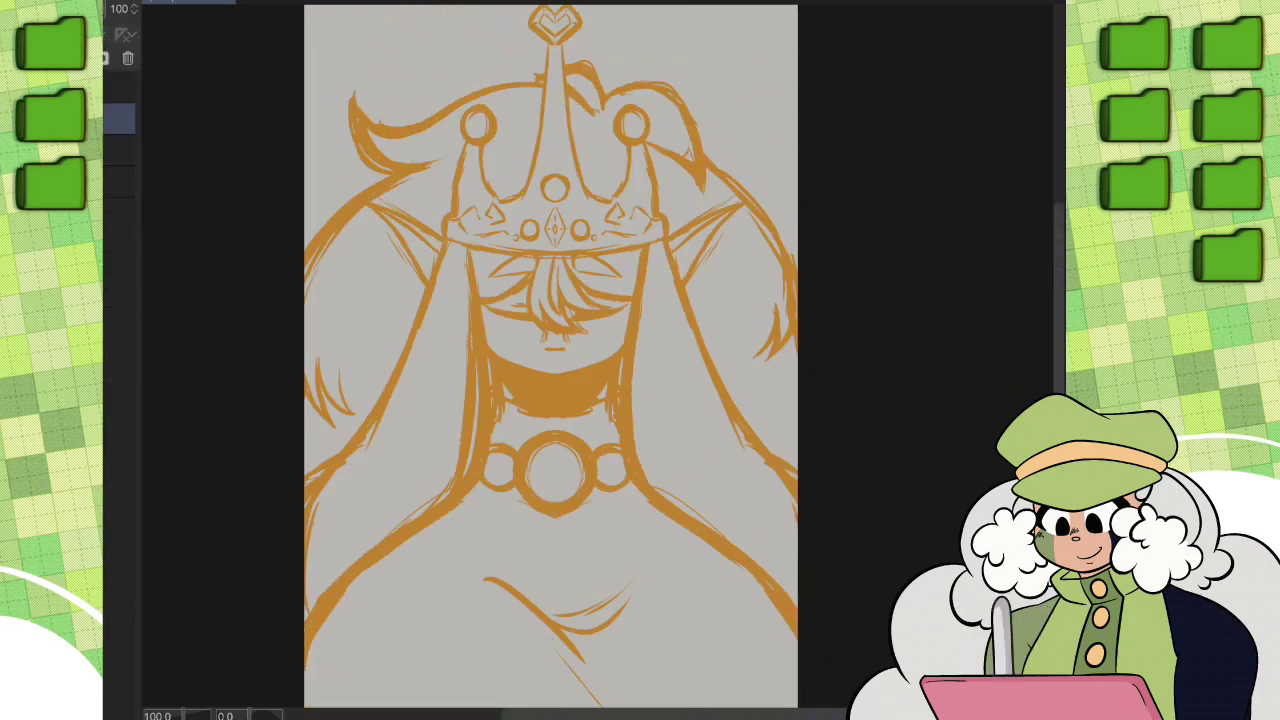
Step: Draw the mirrored jawline, closed eyes, nose and mouth in darker blue over the blue rough figure
{"action": "key", "text": "ctrl+minus"}
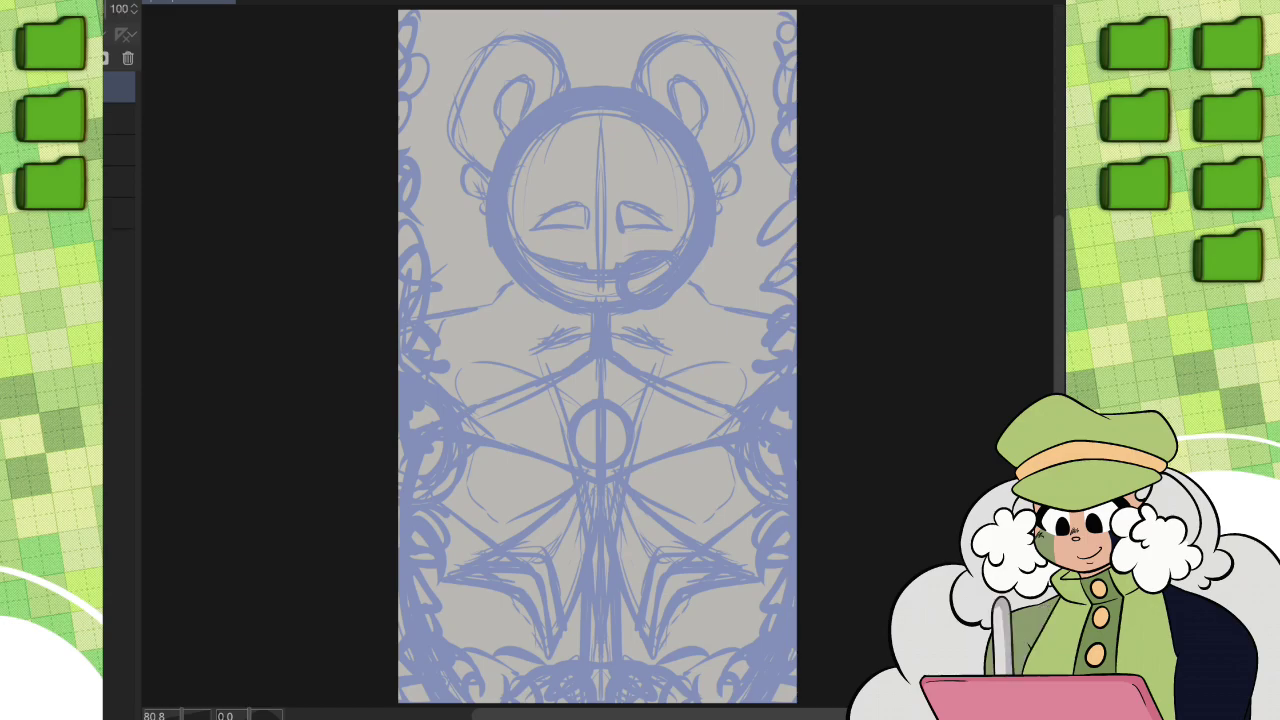
{"action": "key", "text": "ctrl+plus"}
{"action": "key", "text": "ctrl+plus"}
{"action": "left_click_drag", "start_coordinate": [350, 245], "coordinate": [535, 575]}
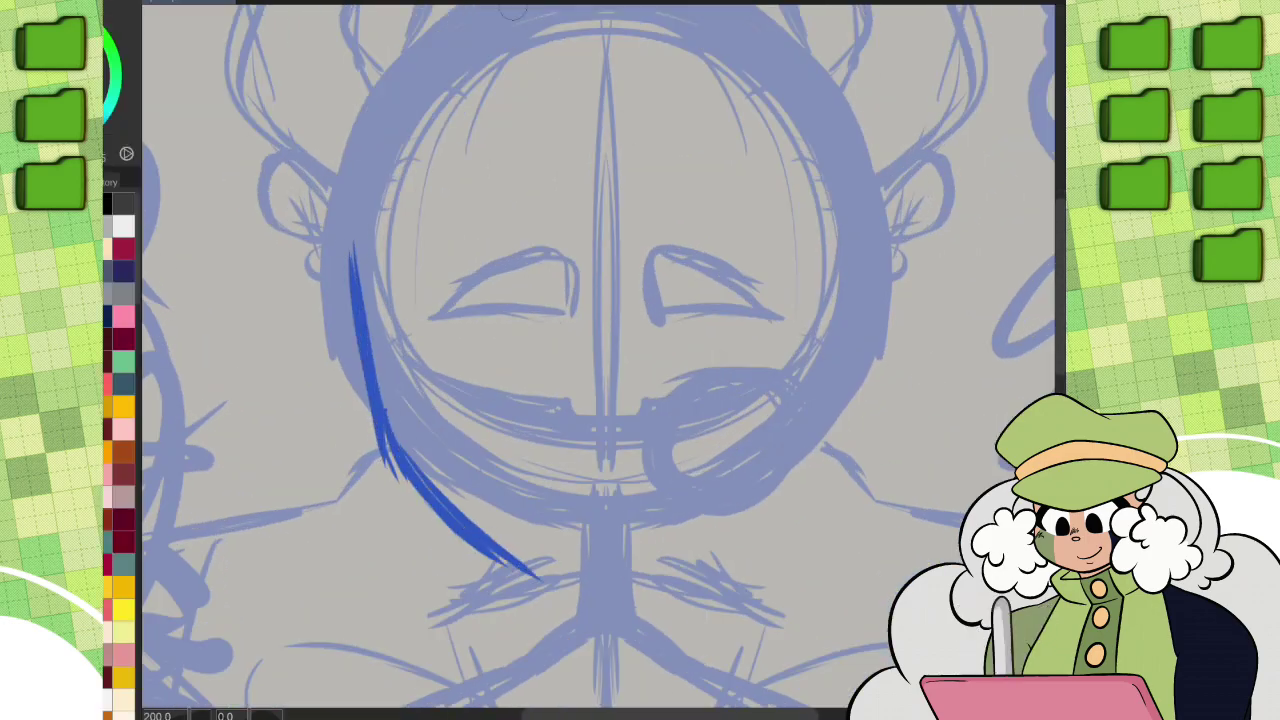
{"action": "key", "text": "ctrl+z"}
{"action": "mouse_move", "coordinate": [350, 250]}
{"action": "left_mouse_down"}
{"action": "mouse_move", "coordinate": [449, 543]}
{"action": "mouse_move", "coordinate": [600, 592]}
{"action": "left_mouse_up"}
{"action": "left_click_drag", "start_coordinate": [575, 445], "coordinate": [600, 515]}
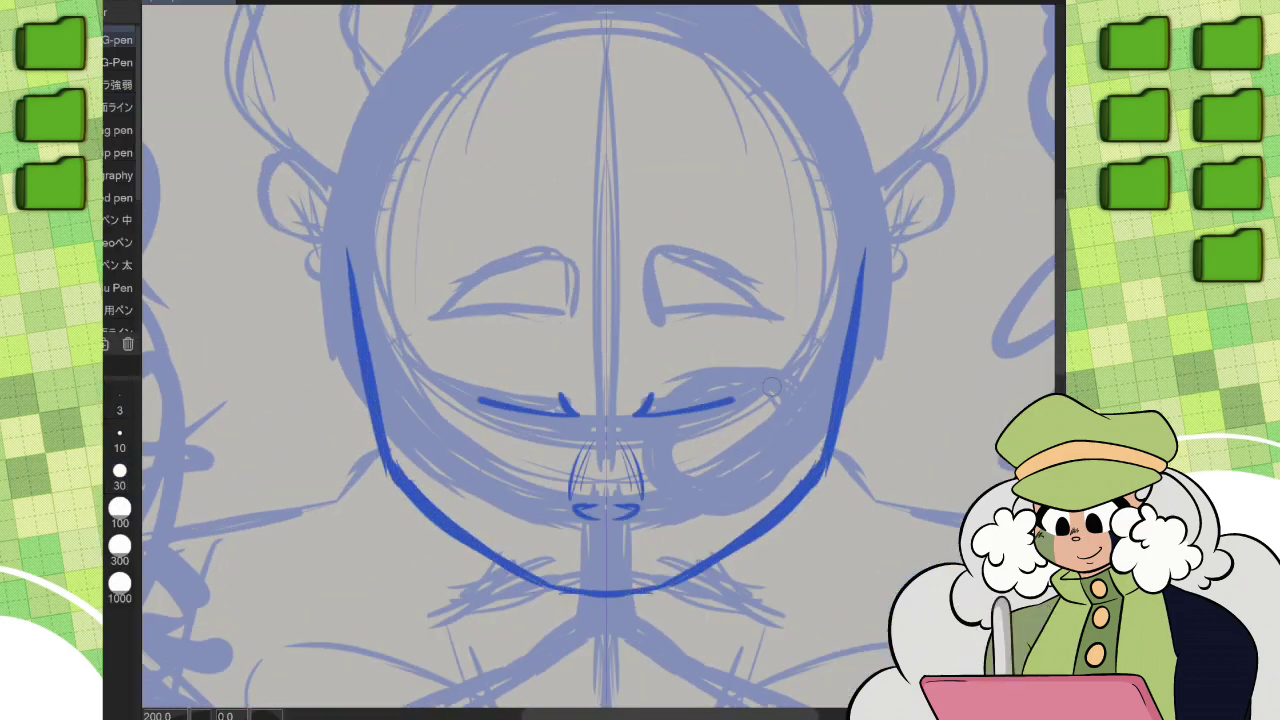
Step: Thicken the closed eye and mouth lines, outline the slanted brows, and add small circles beside them and hatching on the nose
{"action": "left_click_drag", "start_coordinate": [410, 375], "coordinate": [565, 410]}
{"action": "mouse_move", "coordinate": [765, 300]}
{"action": "left_mouse_down"}
{"action": "mouse_move", "coordinate": [655, 245]}
{"action": "mouse_move", "coordinate": [765, 302]}
{"action": "left_mouse_up"}
{"action": "left_click_drag", "start_coordinate": [795, 310], "coordinate": [795, 320]}
{"action": "left_click_drag", "start_coordinate": [585, 445], "coordinate": [600, 500]}
{"action": "left_click_drag", "start_coordinate": [625, 445], "coordinate": [638, 495]}
{"action": "left_click_drag", "start_coordinate": [385, 410], "coordinate": [600, 597]}
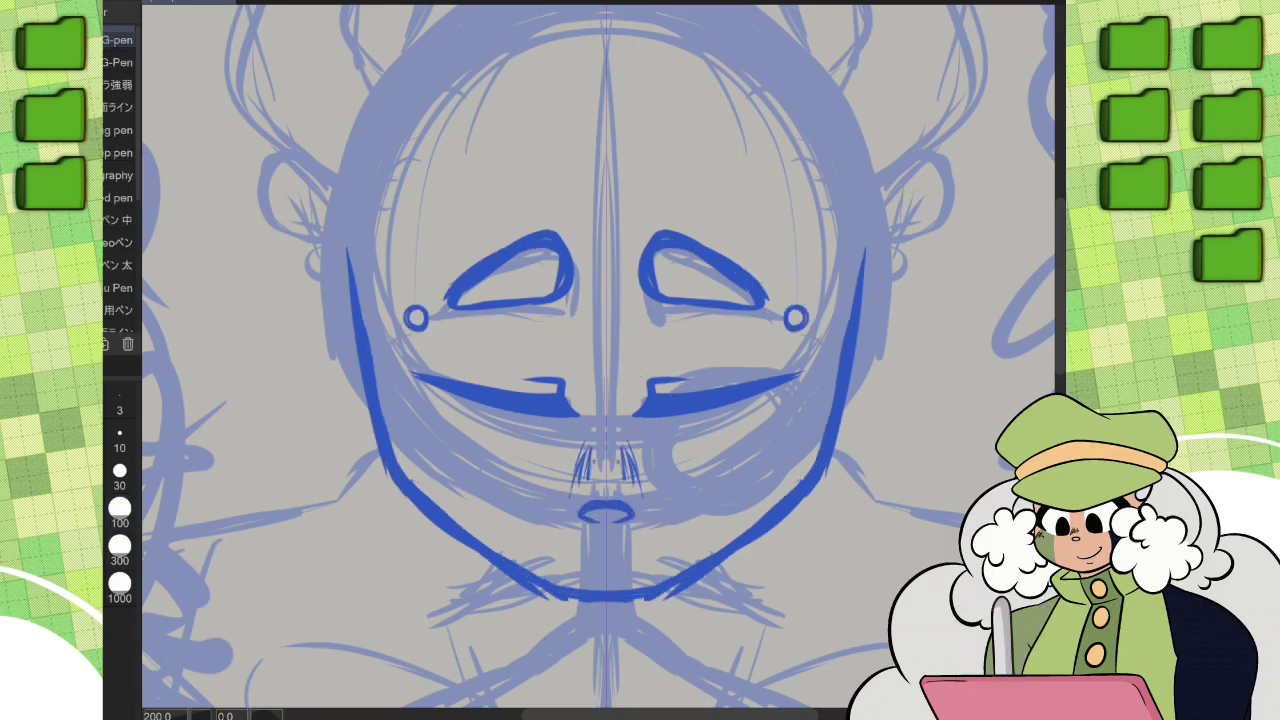
Step: Draw the mirrored head outline, arching from the jaw over the top of the skull
{"action": "scroll", "coordinate": [600, 360], "scroll_direction": "down", "scroll_amount": 3}
{"action": "scroll", "coordinate": [600, 360], "scroll_direction": "up", "scroll_amount": 2}
{"action": "left_click_drag", "start_coordinate": [300, 150], "coordinate": [370, 440]}
{"action": "mouse_move", "coordinate": [440, 200]}
{"action": "left_mouse_down"}
{"action": "mouse_move", "coordinate": [405, 300]}
{"action": "mouse_move", "coordinate": [580, 200]}
{"action": "left_mouse_up"}
{"action": "key", "text": "ctrl+z"}
{"action": "key", "text": "ctrl+z"}
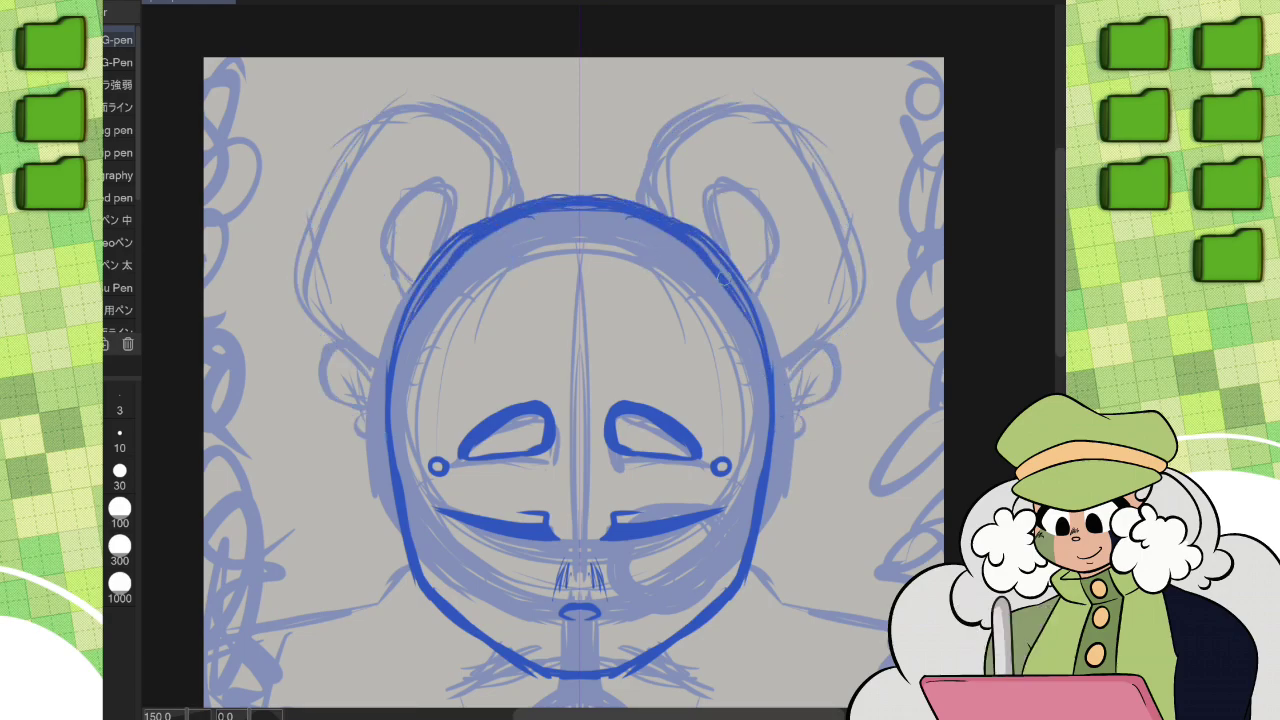
Step: Draw the neck and sloping shoulder lines, and fill in the shadow beneath the chin
{"action": "scroll", "coordinate": [673, 338], "scroll_direction": "down", "scroll_amount": 3}
{"action": "scroll", "coordinate": [673, 338], "scroll_direction": "down", "scroll_amount": 1}
{"action": "left_click_drag", "start_coordinate": [670, 385], "coordinate": [829, 437]}
{"action": "mouse_move", "coordinate": [660, 312]}
{"action": "left_mouse_down"}
{"action": "mouse_move", "coordinate": [600, 345]}
{"action": "mouse_move", "coordinate": [614, 351]}
{"action": "left_mouse_up"}
{"action": "scroll", "coordinate": [753, 421], "scroll_direction": "up", "scroll_amount": 1}
{"action": "scroll", "coordinate": [753, 421], "scroll_direction": "up", "scroll_amount": 2}
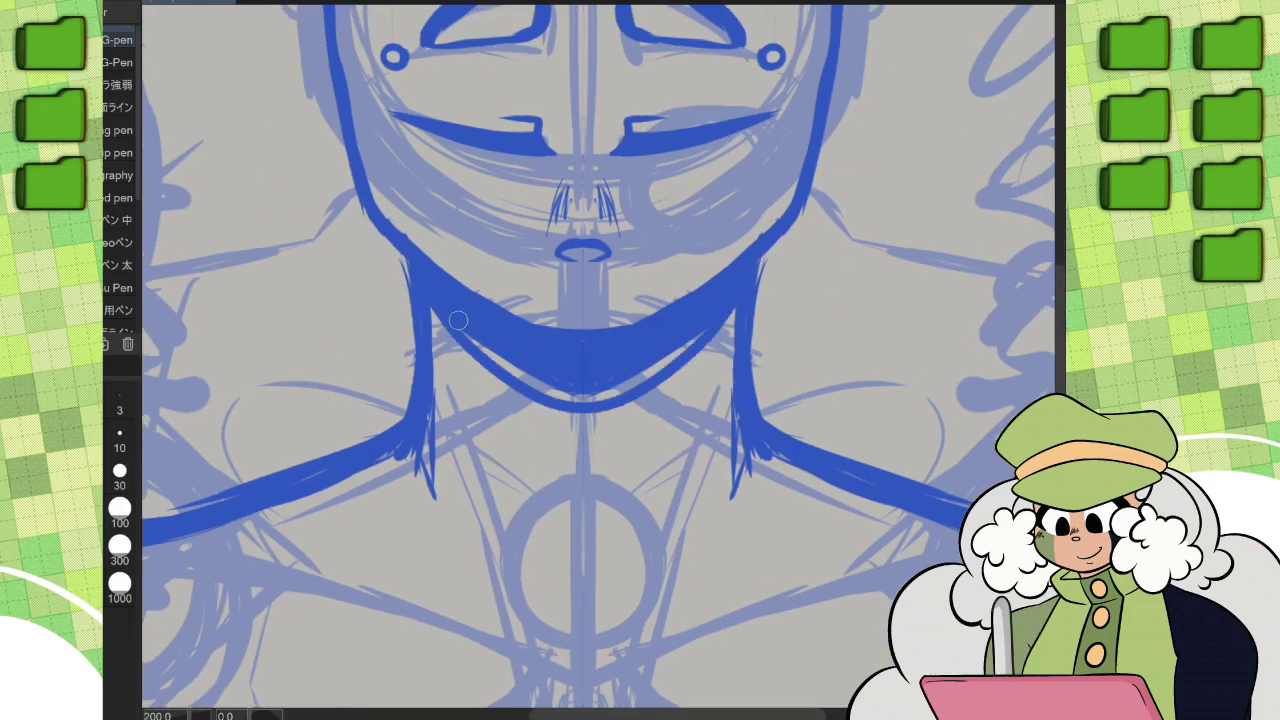
Step: Draw the outer arm edges and the large round ears with their inner ear lines
{"action": "scroll", "coordinate": [753, 421], "scroll_direction": "down", "scroll_amount": 2}
{"action": "scroll", "coordinate": [791, 432], "scroll_direction": "down", "scroll_amount": 1}
{"action": "left_click_drag", "start_coordinate": [783, 400], "coordinate": [785, 420]}
{"action": "scroll", "coordinate": [593, 360], "scroll_direction": "up", "scroll_amount": 3}
{"action": "left_click_drag", "start_coordinate": [632, 168], "coordinate": [762, 330]}
{"action": "left_click_drag", "start_coordinate": [680, 185], "coordinate": [729, 263]}
Step: Erase the head outline between the ears and touch up the arm and neck lines
{"action": "key", "text": "e"}
{"action": "key", "text": "p"}
{"action": "left_click_drag", "start_coordinate": [550, 380], "coordinate": [556, 344]}
{"action": "left_click_drag", "start_coordinate": [508, 118], "coordinate": [600, 118]}
{"action": "scroll", "coordinate": [555, 360], "scroll_direction": "down", "scroll_amount": 5}
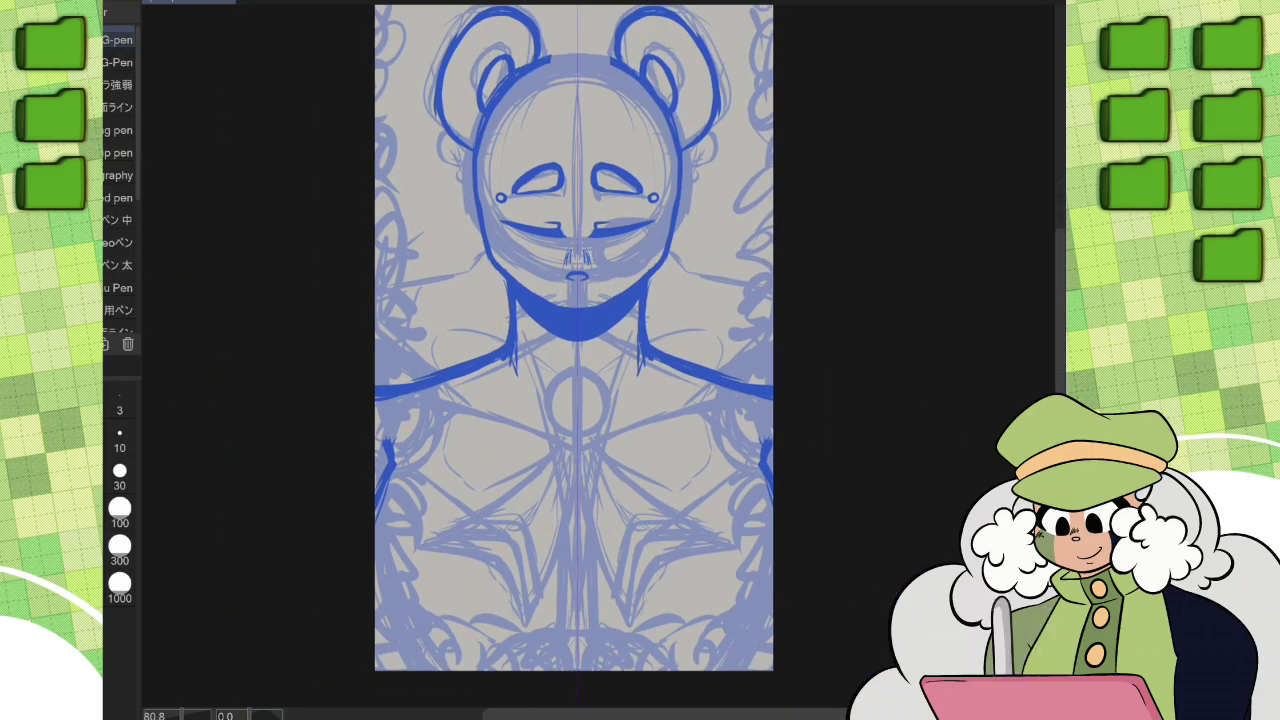
{"action": "key", "text": "e"}
{"action": "left_click_drag", "start_coordinate": [410, 440], "coordinate": [386, 470]}
{"action": "key", "text": "p"}
{"action": "left_click_drag", "start_coordinate": [556, 340], "coordinate": [560, 370]}
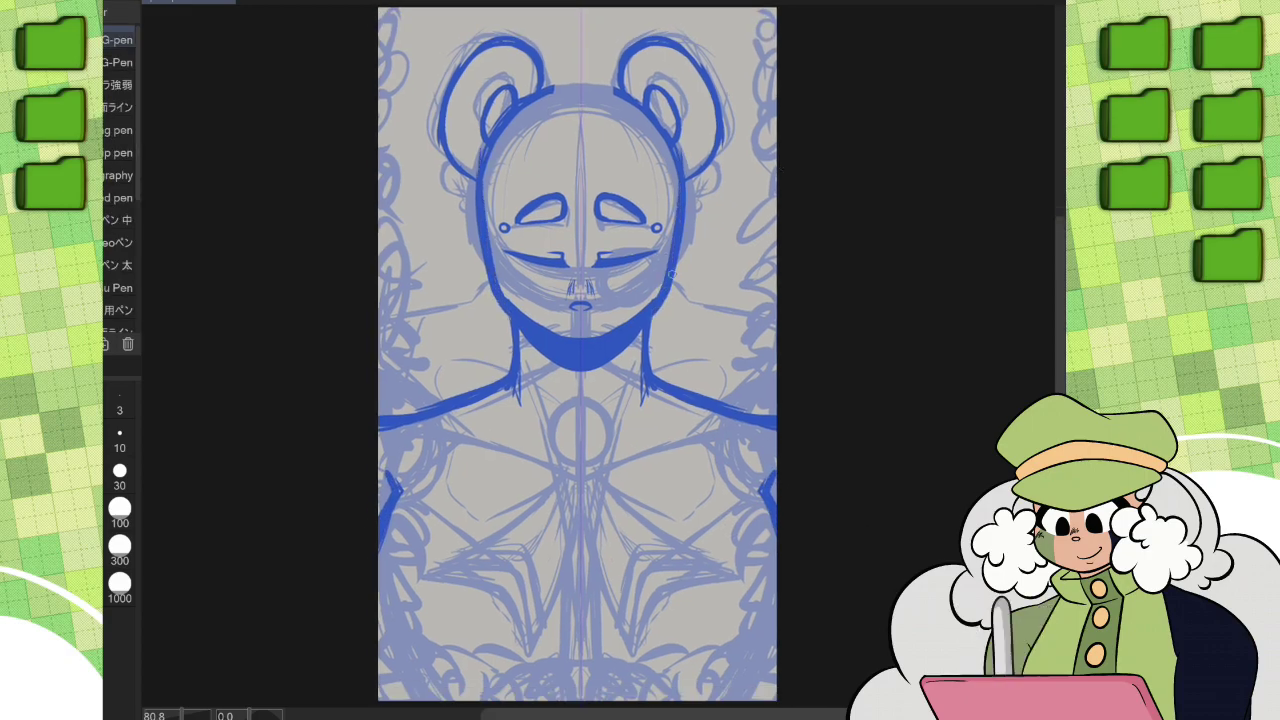
Step: Draw mirrored, pointed fringe strands falling from the top of the head to the brows
{"action": "scroll", "coordinate": [578, 300], "scroll_direction": "up", "scroll_amount": 5}
{"action": "mouse_move", "coordinate": [548, 115]}
{"action": "left_mouse_down"}
{"action": "mouse_move", "coordinate": [448, 318]}
{"action": "mouse_move", "coordinate": [525, 445]}
{"action": "left_mouse_up"}
{"action": "left_click_drag", "start_coordinate": [556, 160], "coordinate": [582, 505]}
{"action": "left_click_drag", "start_coordinate": [545, 115], "coordinate": [510, 400]}
{"action": "left_click_drag", "start_coordinate": [470, 220], "coordinate": [420, 470]}
{"action": "left_click_drag", "start_coordinate": [480, 150], "coordinate": [520, 505]}
Step: Transform the fringe strands so they fit the forehead
{"action": "scroll", "coordinate": [962, 324], "scroll_direction": "down", "scroll_amount": 2}
{"action": "key", "text": "ctrl+t"}
{"action": "left_click_drag", "start_coordinate": [700, 371], "coordinate": [688, 362]}
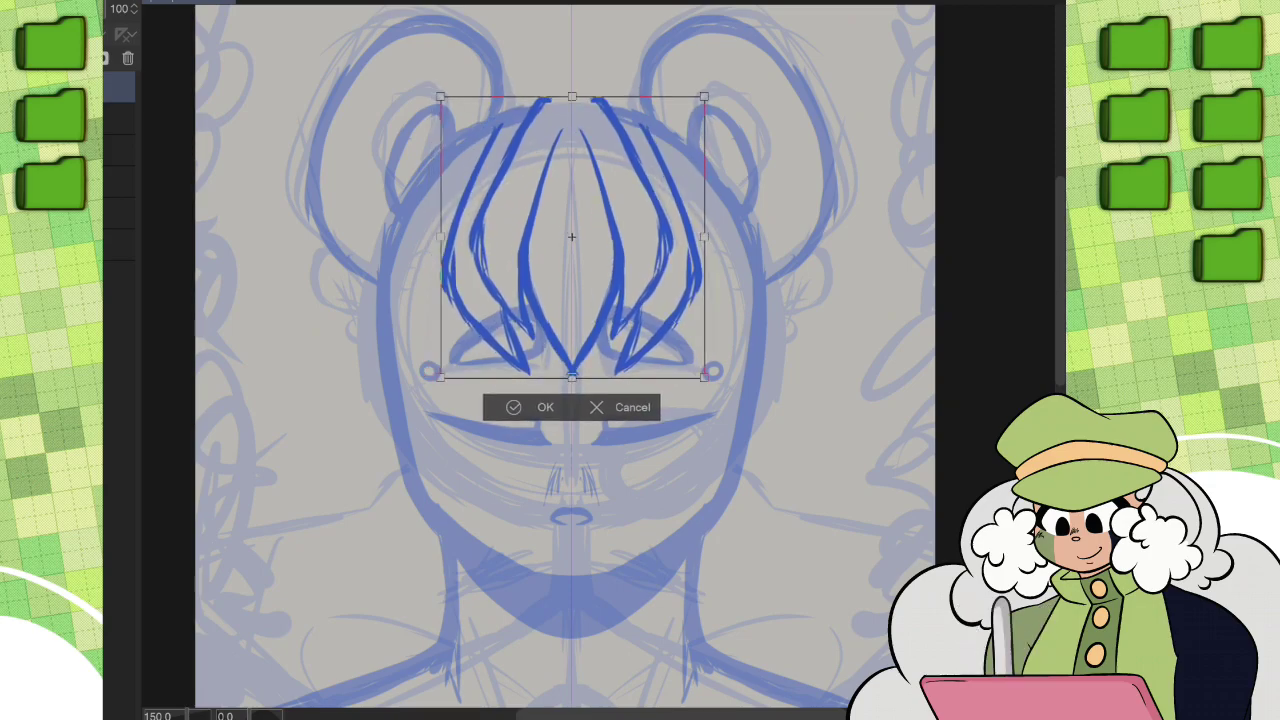
{"action": "left_click", "coordinate": [526, 416]}
Step: Draw mirrored side locks sweeping from beside the fringe and flicking outward past the face
{"action": "mouse_move", "coordinate": [470, 328]}
{"action": "left_mouse_down"}
{"action": "mouse_move", "coordinate": [380, 448]}
{"action": "mouse_move", "coordinate": [285, 400]}
{"action": "left_mouse_up"}
{"action": "key", "text": "ctrl+z"}
{"action": "key", "text": "ctrl+z"}
{"action": "key", "text": "ctrl+z"}
{"action": "left_click_drag", "start_coordinate": [460, 318], "coordinate": [315, 378]}
{"action": "left_click_drag", "start_coordinate": [500, 102], "coordinate": [240, 250]}
{"action": "left_click_drag", "start_coordinate": [250, 350], "coordinate": [400, 372]}
{"action": "left_click_drag", "start_coordinate": [235, 250], "coordinate": [360, 320]}
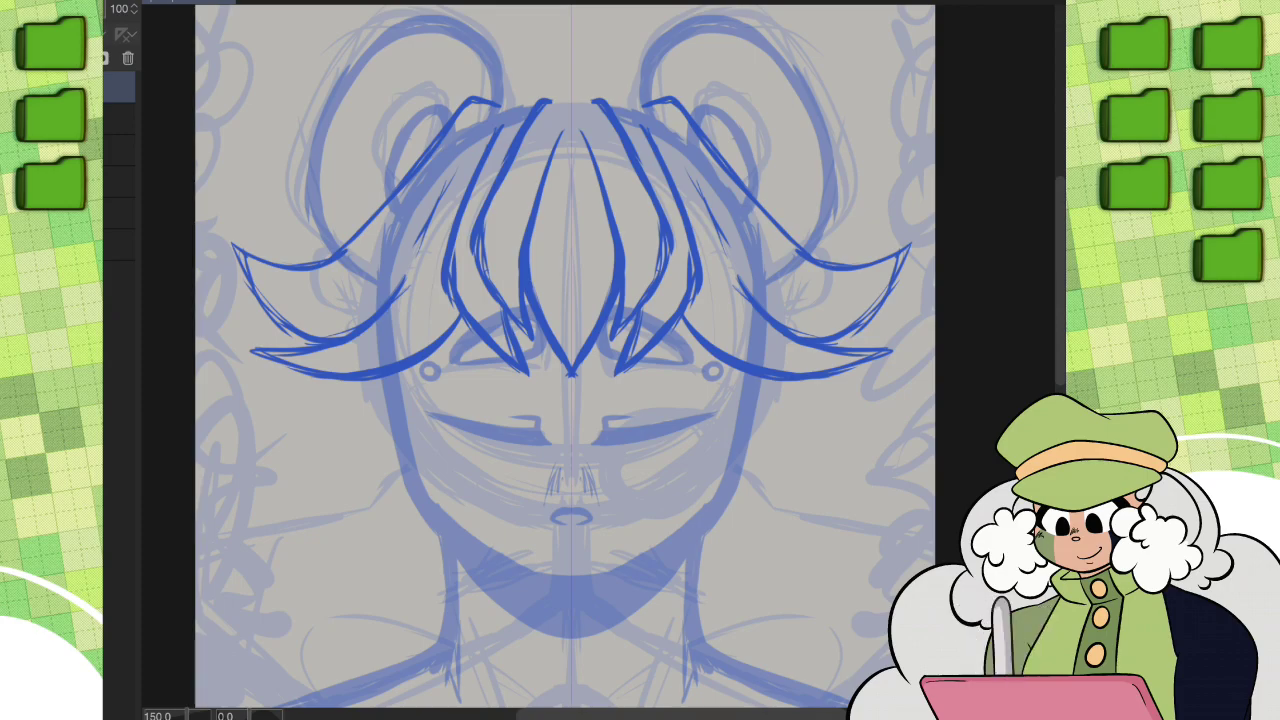
Step: Draw the hair edges running down beside the face to short tufts, plus the upper outer hair contour
{"action": "scroll", "coordinate": [560, 360], "scroll_direction": "down", "scroll_amount": 3}
{"action": "left_click_drag", "start_coordinate": [420, 225], "coordinate": [360, 505]}
{"action": "left_click_drag", "start_coordinate": [410, 390], "coordinate": [335, 505]}
{"action": "scroll", "coordinate": [560, 360], "scroll_direction": "up", "scroll_amount": 3}
{"action": "scroll", "coordinate": [862, 311], "scroll_direction": "down", "scroll_amount": 1}
{"action": "left_click_drag", "start_coordinate": [475, 180], "coordinate": [352, 286]}
{"action": "left_click_drag", "start_coordinate": [420, 230], "coordinate": [295, 438]}
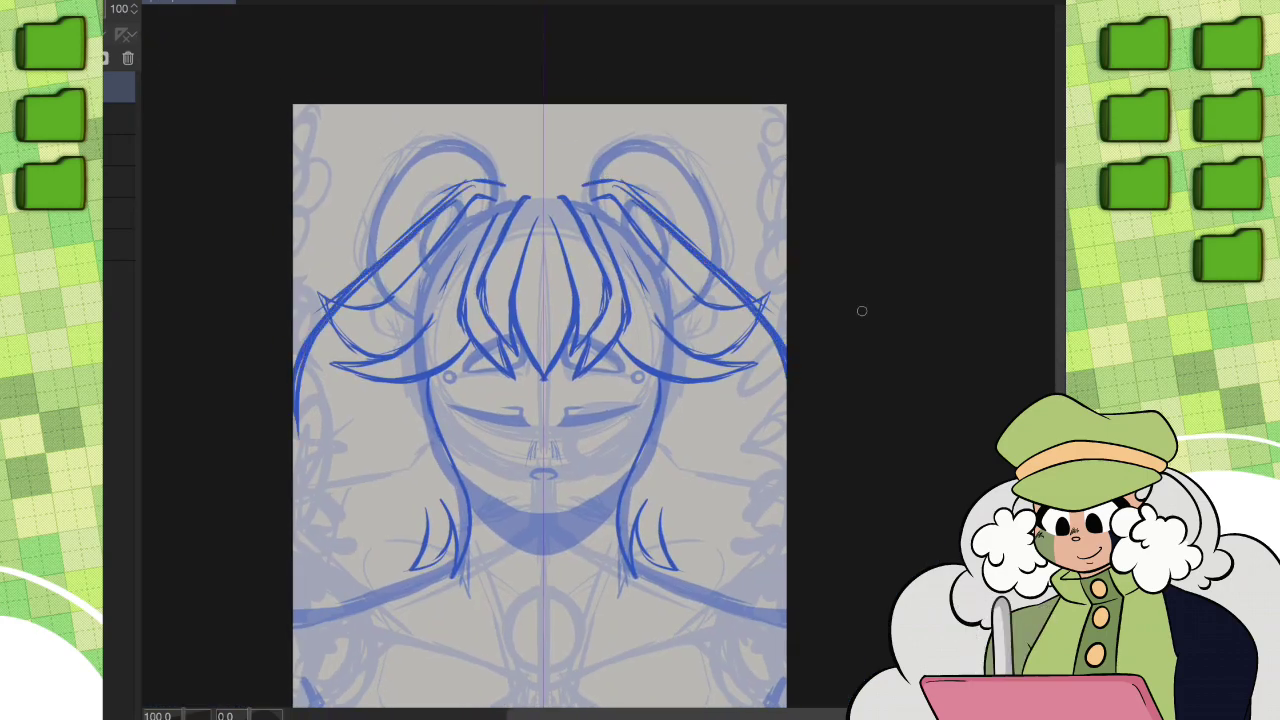
Step: Extend the outer hair contour down past the shoulders and end it in curved, pointed tips over the chest
{"action": "left_click_drag", "start_coordinate": [780, 430], "coordinate": [725, 665]}
{"action": "scroll", "coordinate": [870, 400], "scroll_direction": "down", "scroll_amount": 2}
{"action": "left_click_drag", "start_coordinate": [778, 500], "coordinate": [664, 580]}
{"action": "left_click_drag", "start_coordinate": [700, 484], "coordinate": [632, 576]}
{"action": "left_click_drag", "start_coordinate": [710, 498], "coordinate": [618, 584]}
{"action": "left_click_drag", "start_coordinate": [642, 434], "coordinate": [642, 554]}
{"action": "left_click_drag", "start_coordinate": [686, 464], "coordinate": [638, 494]}
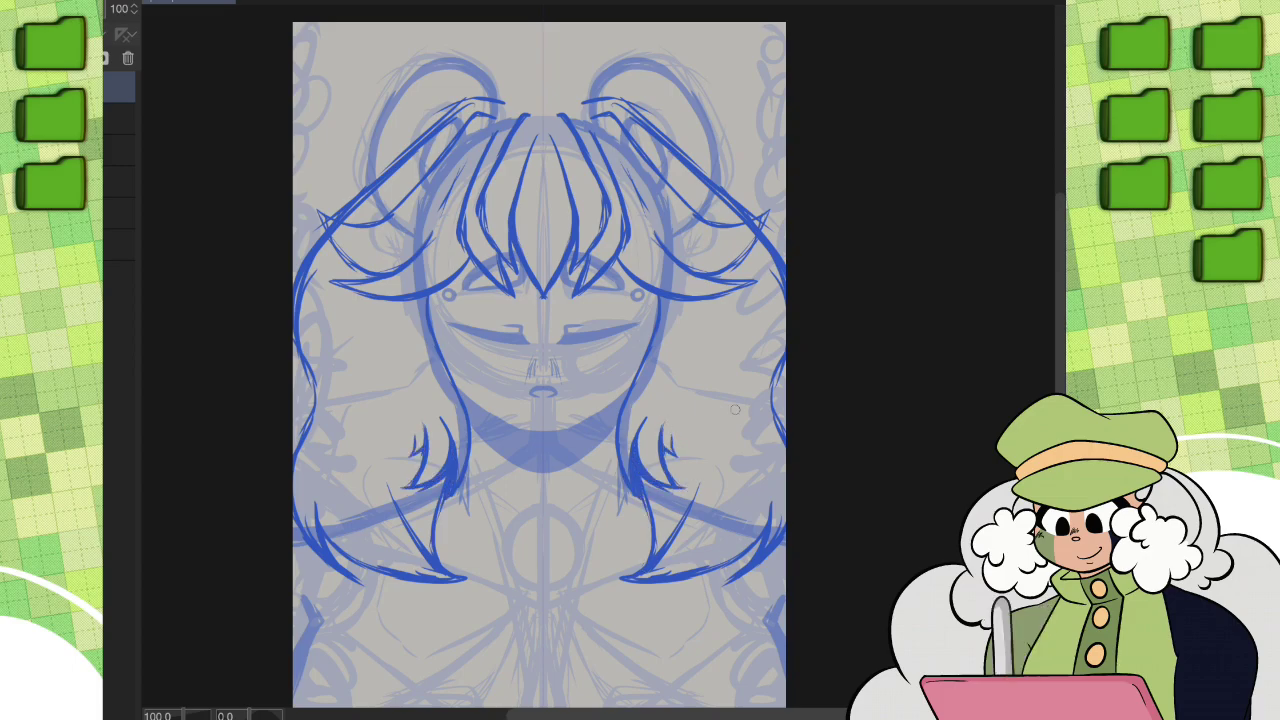
Step: Refine the outer hair contour and thicken the pointed lower tips
{"action": "scroll", "coordinate": [735, 410], "scroll_direction": "down", "scroll_amount": 1}
{"action": "left_click_drag", "start_coordinate": [780, 340], "coordinate": [784, 425]}
{"action": "left_click_drag", "start_coordinate": [760, 510], "coordinate": [645, 552]}
{"action": "left_click_drag", "start_coordinate": [702, 476], "coordinate": [652, 552]}
Step: Draw the top arc of the hair between the ears and the outer volume lines, trimming them at the ears
{"action": "scroll", "coordinate": [540, 360], "scroll_direction": "up", "scroll_amount": 1}
{"action": "left_click_drag", "start_coordinate": [505, 85], "coordinate": [345, 205]}
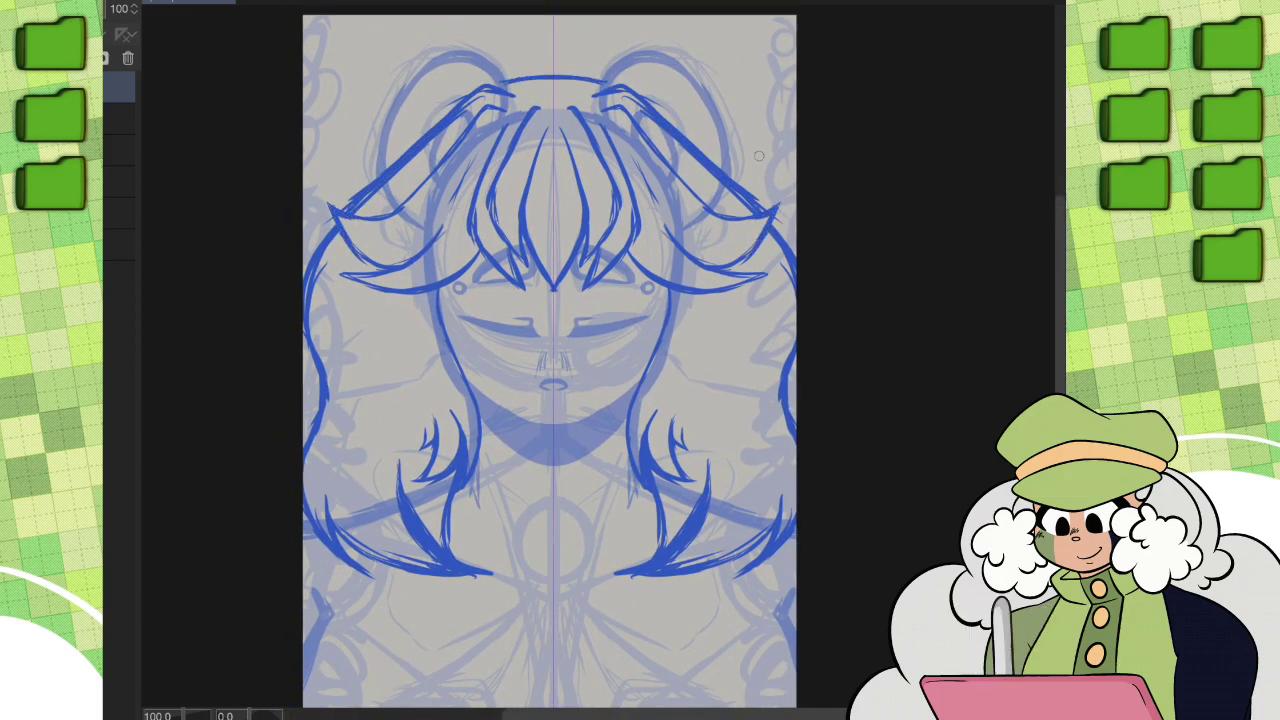
{"action": "left_click_drag", "start_coordinate": [716, 118], "coordinate": [796, 210]}
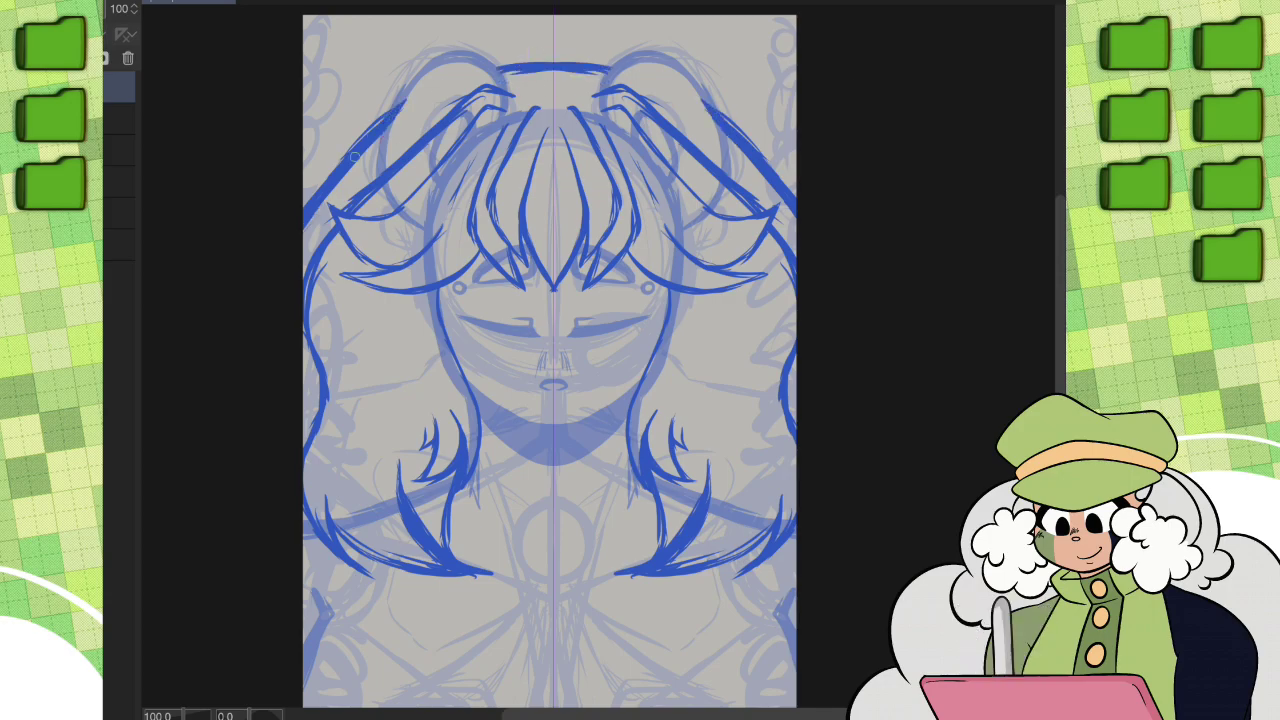
{"action": "left_click_drag", "start_coordinate": [354, 157], "coordinate": [617, 75]}
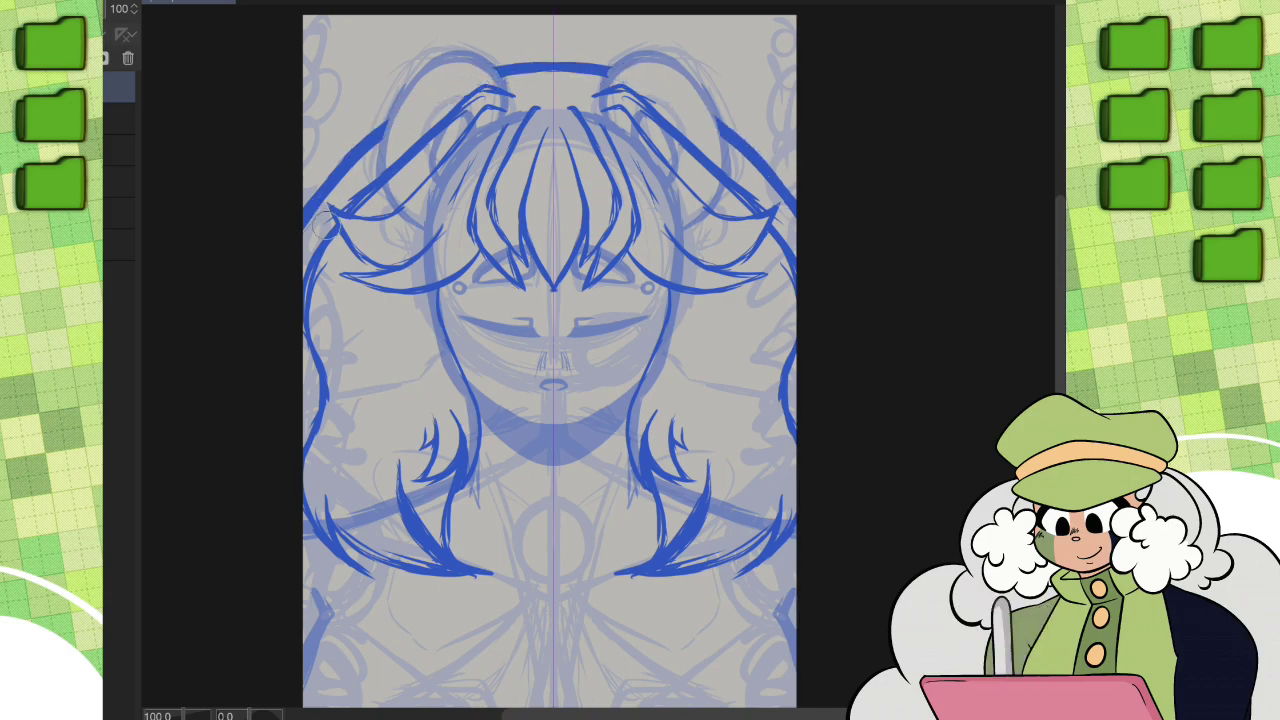
Step: Erase the head outline and inner ear lines covered by the hair on the underlying sketch layer
{"action": "scroll", "coordinate": [550, 360], "scroll_direction": "down", "scroll_amount": 3}
{"action": "scroll", "coordinate": [550, 360], "scroll_direction": "up", "scroll_amount": 2}
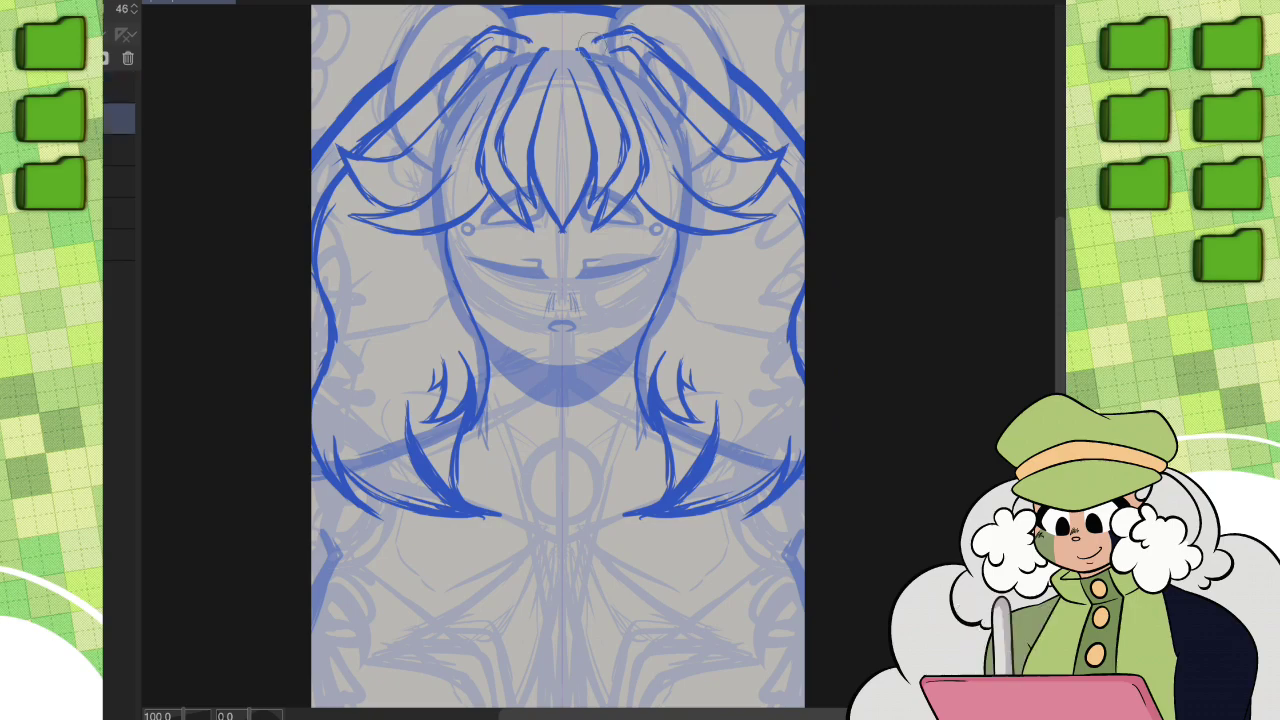
{"action": "key", "text": "alt+["}
{"action": "left_click_drag", "start_coordinate": [495, 62], "coordinate": [400, 155]}
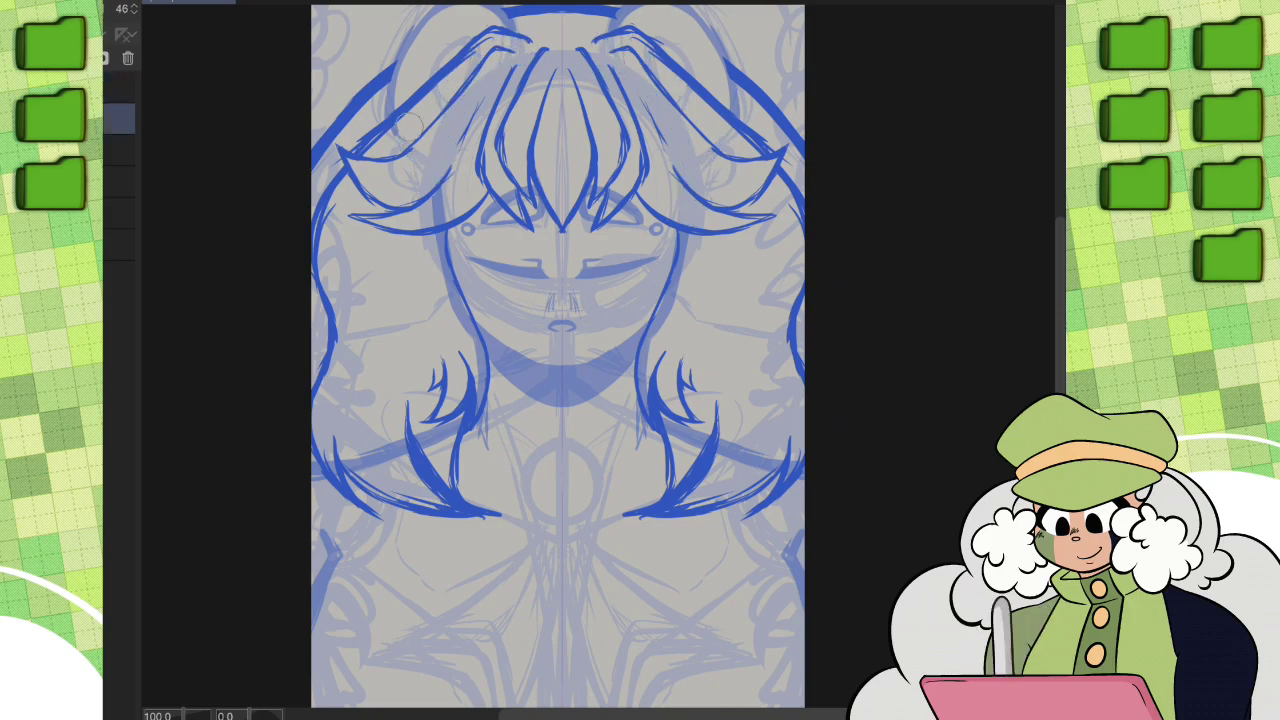
{"action": "left_click_drag", "start_coordinate": [642, 405], "coordinate": [680, 255]}
{"action": "key", "text": "ctrl+plus"}
{"action": "key", "text": "ctrl+plus"}
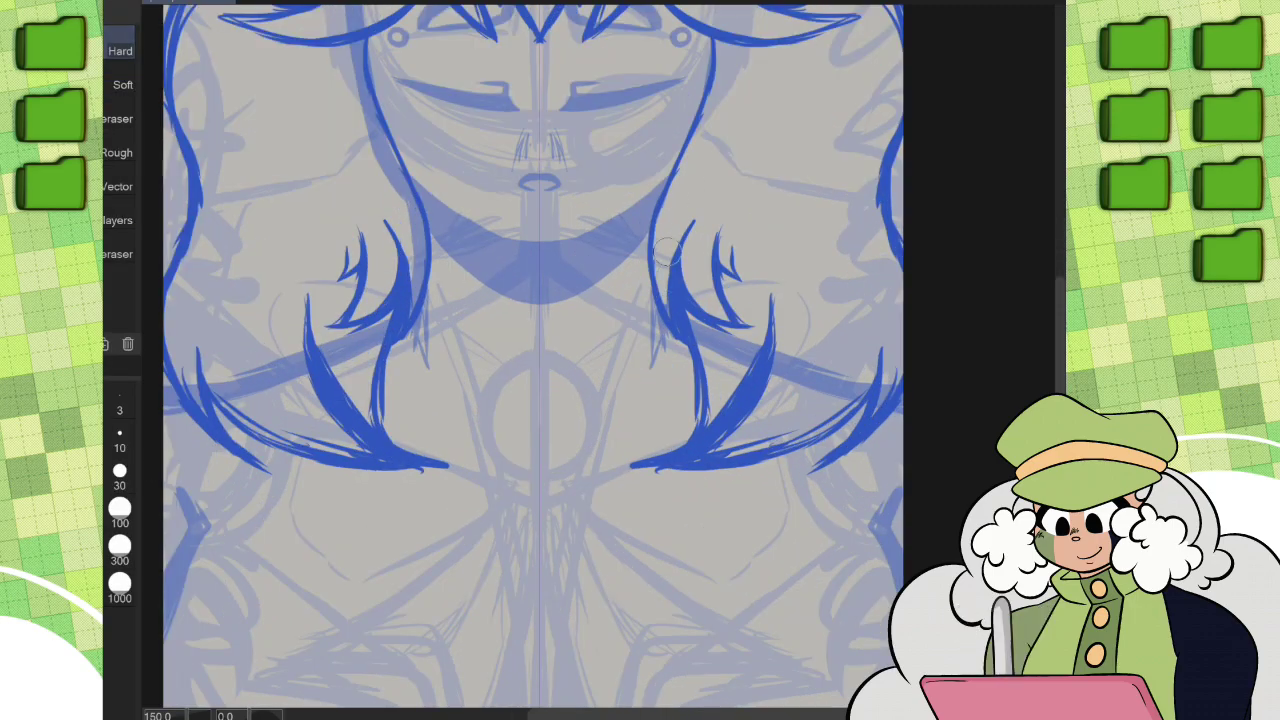
Step: Erase the fringe strands where they overlap both brows
{"action": "key", "text": "ctrl+minus"}
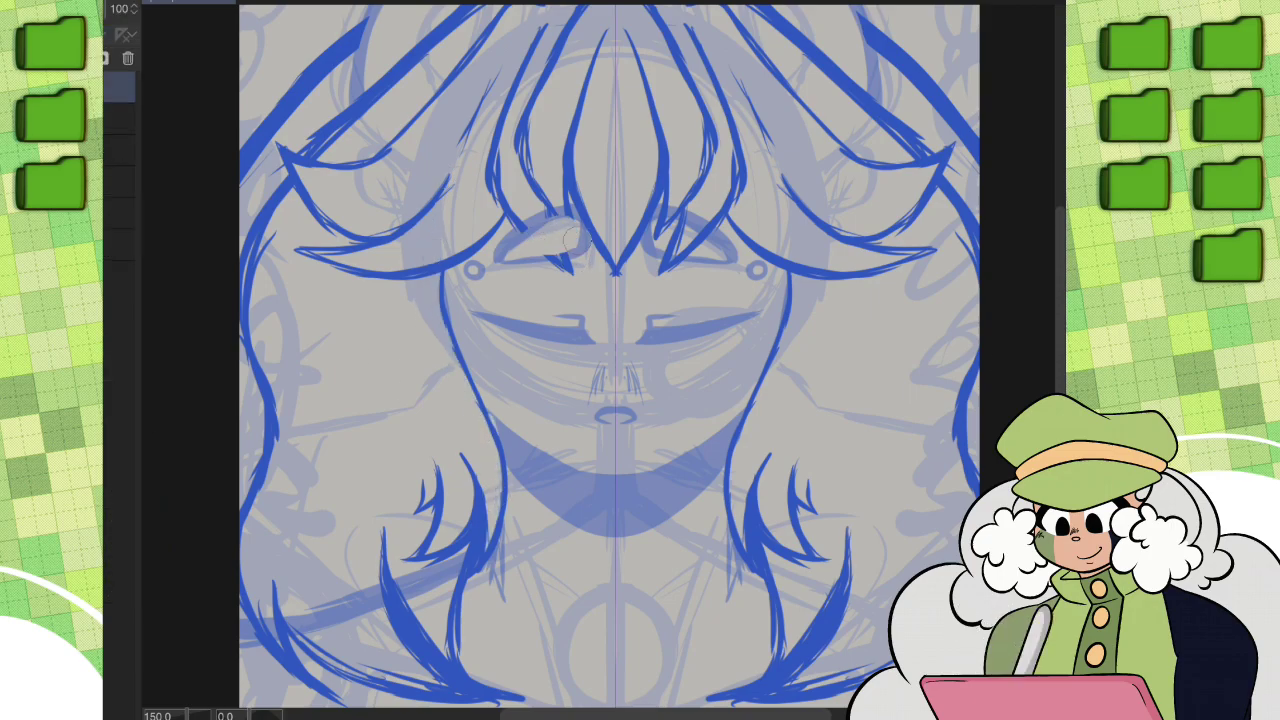
{"action": "key", "text": "ctrl+0"}
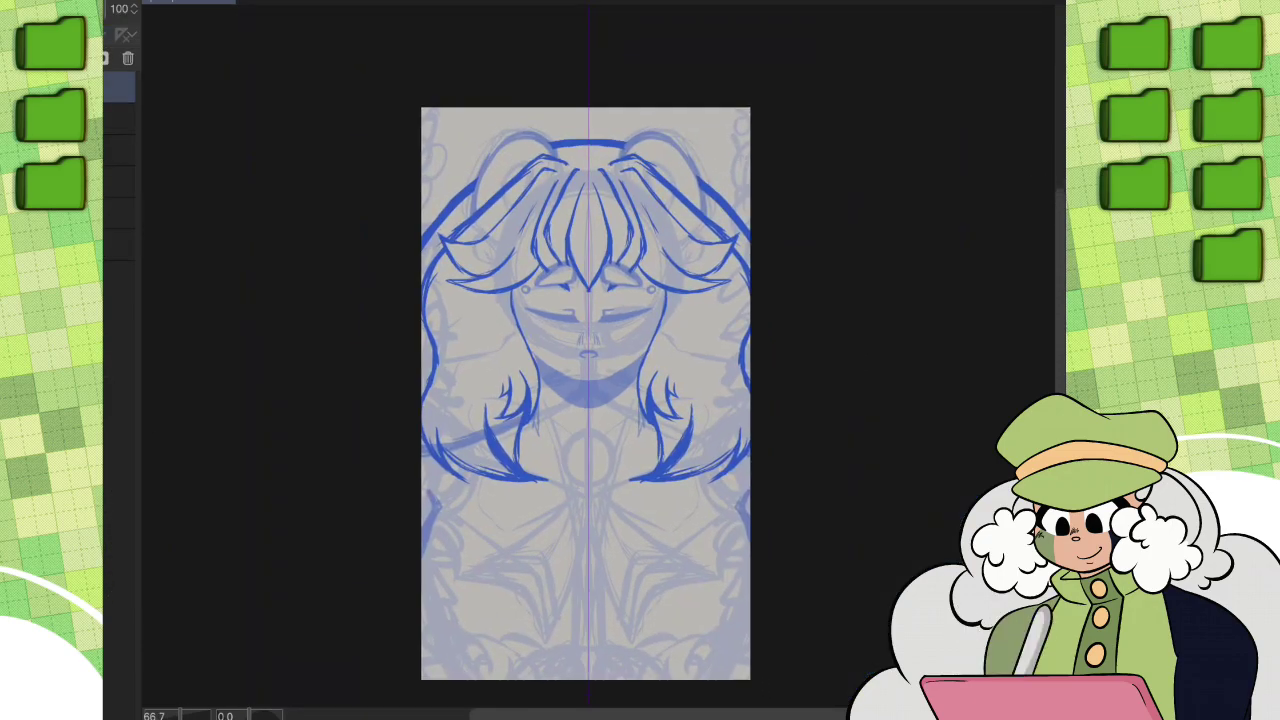
{"action": "scroll", "coordinate": [560, 325], "scroll_direction": "up", "scroll_amount": 5}
{"action": "mouse_move", "coordinate": [678, 345]}
{"action": "left_mouse_down"}
{"action": "mouse_move", "coordinate": [560, 325]}
{"action": "mouse_move", "coordinate": [680, 335]}
{"action": "mouse_move", "coordinate": [650, 262]}
{"action": "left_mouse_up"}
Step: Add a small cuff and round stud to one ear, and erase the remaining shoulder line behind the hair
{"action": "scroll", "coordinate": [600, 330], "scroll_direction": "down", "scroll_amount": 5}
{"action": "key", "text": "ctrl+0"}
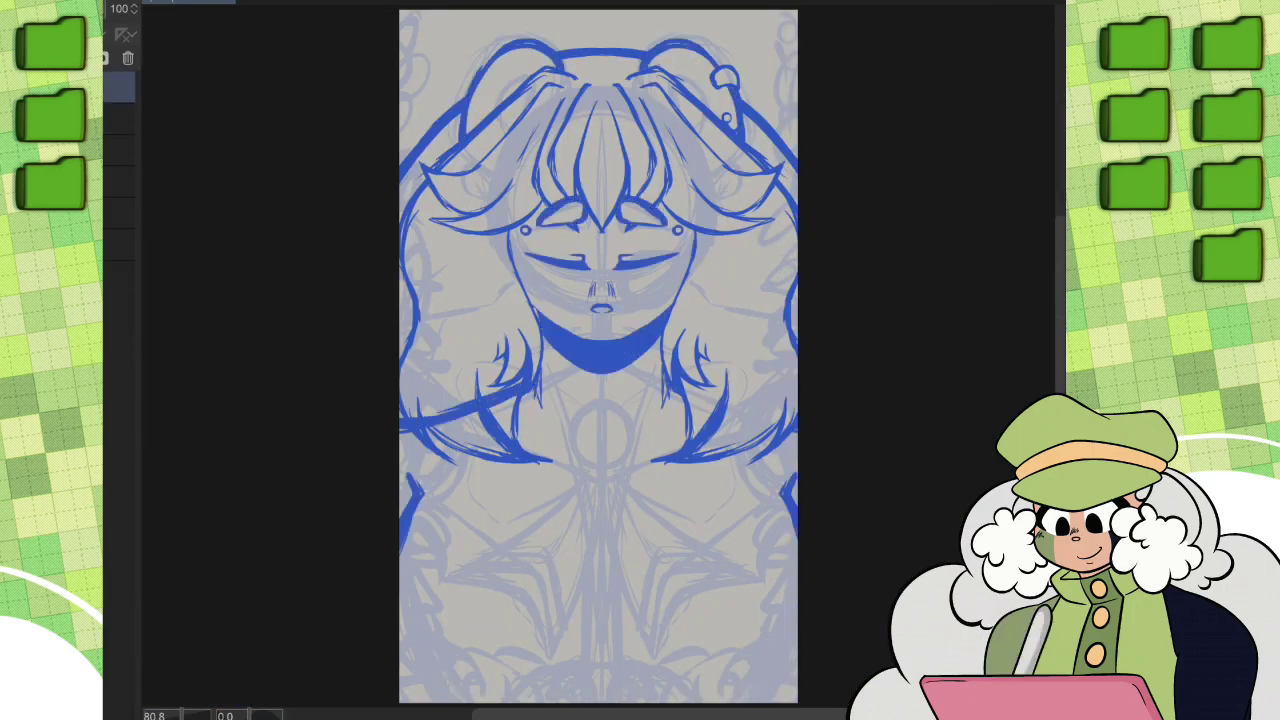
{"action": "left_click", "coordinate": [118, 118]}
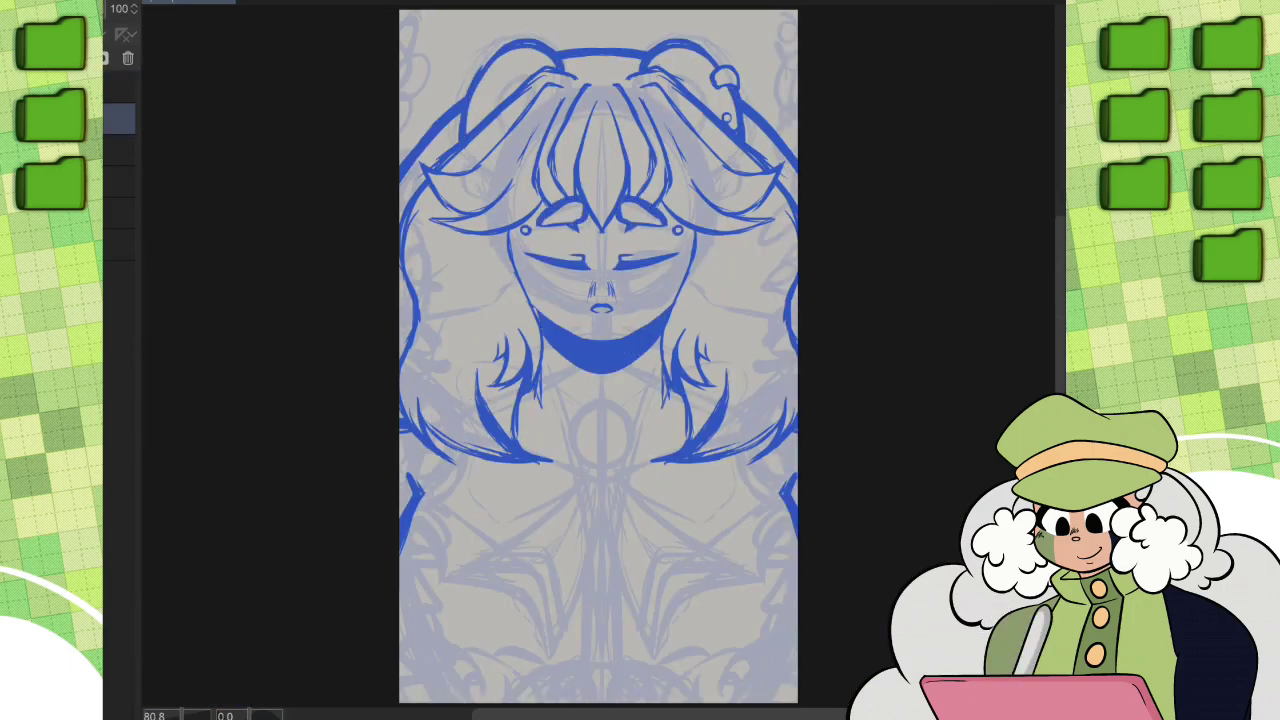
Step: Draw the coat on a separate layer with raised shoulders, a V neckline and angular double-lined lapels
{"action": "left_click", "coordinate": [118, 86]}
{"action": "left_click_drag", "start_coordinate": [518, 294], "coordinate": [402, 328]}
{"action": "left_click_drag", "start_coordinate": [410, 398], "coordinate": [560, 630]}
{"action": "left_click_drag", "start_coordinate": [526, 338], "coordinate": [620, 700]}
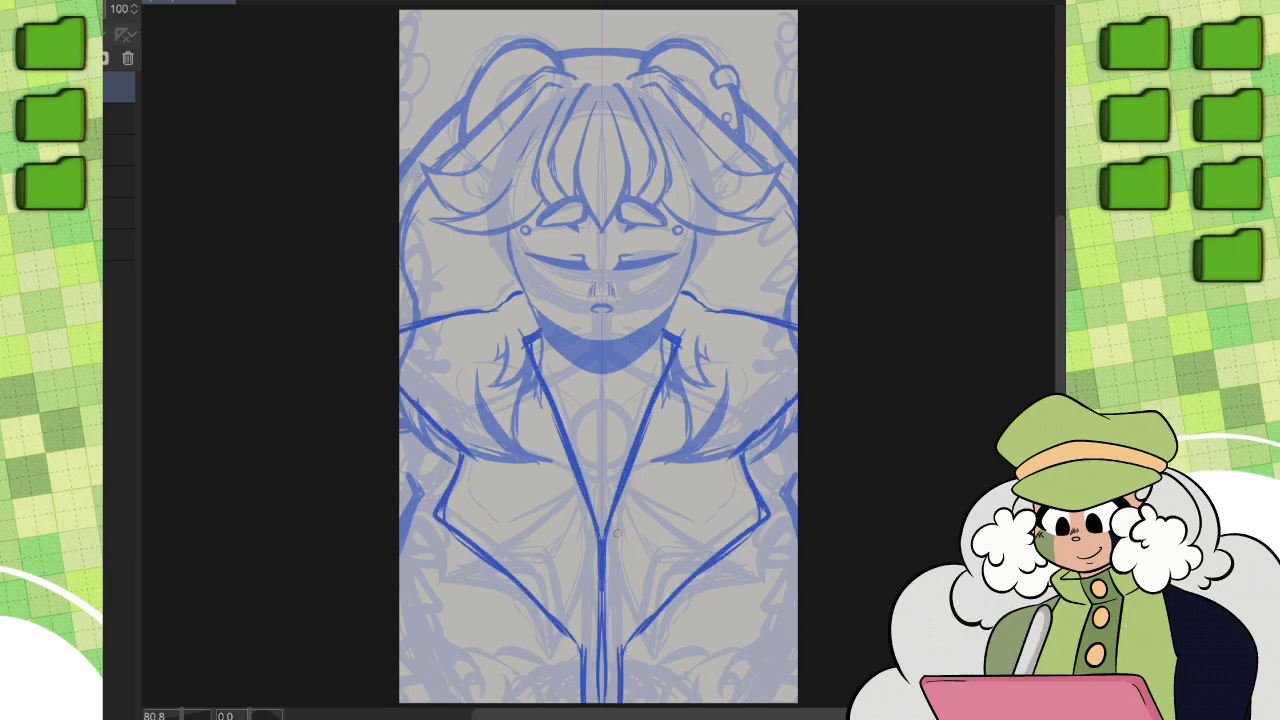
{"action": "left_click_drag", "start_coordinate": [595, 650], "coordinate": [480, 405]}
{"action": "left_click_drag", "start_coordinate": [400, 340], "coordinate": [520, 296]}
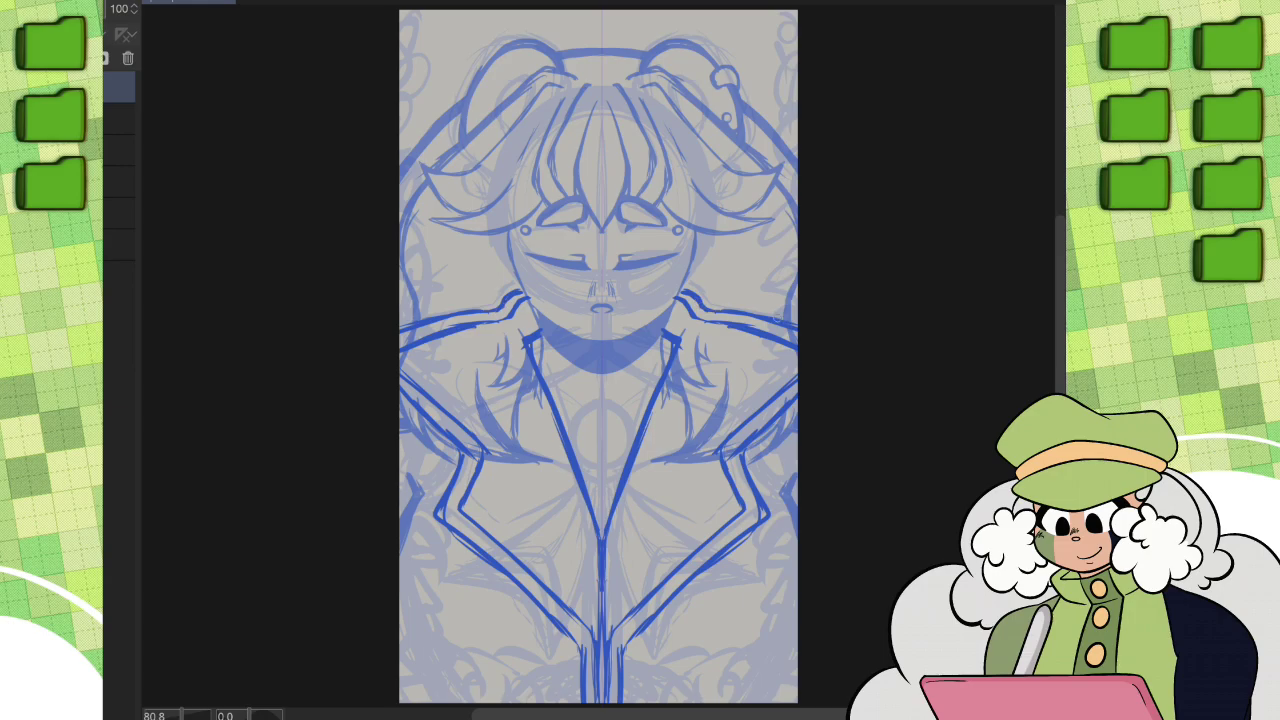
Step: Draw a large chest bow with a round central brooch, crease lines and long tails spreading to layered folds below
{"action": "mouse_move", "coordinate": [578, 410]}
{"action": "left_mouse_down"}
{"action": "mouse_move", "coordinate": [600, 540]}
{"action": "mouse_move", "coordinate": [598, 408]}
{"action": "mouse_move", "coordinate": [462, 395]}
{"action": "mouse_move", "coordinate": [470, 480]}
{"action": "left_mouse_up"}
{"action": "scroll", "coordinate": [600, 360], "scroll_direction": "down", "scroll_amount": 3}
{"action": "left_click_drag", "start_coordinate": [617, 440], "coordinate": [618, 548]}
{"action": "mouse_move", "coordinate": [780, 495]}
{"action": "left_mouse_down"}
{"action": "mouse_move", "coordinate": [700, 610]}
{"action": "mouse_move", "coordinate": [756, 562]}
{"action": "left_mouse_up"}
{"action": "left_click_drag", "start_coordinate": [636, 578], "coordinate": [734, 534]}
{"action": "key", "text": "ctrl+z"}
{"action": "key", "text": "ctrl+z"}
{"action": "key", "text": "ctrl+z"}
{"action": "key", "text": "ctrl+z"}
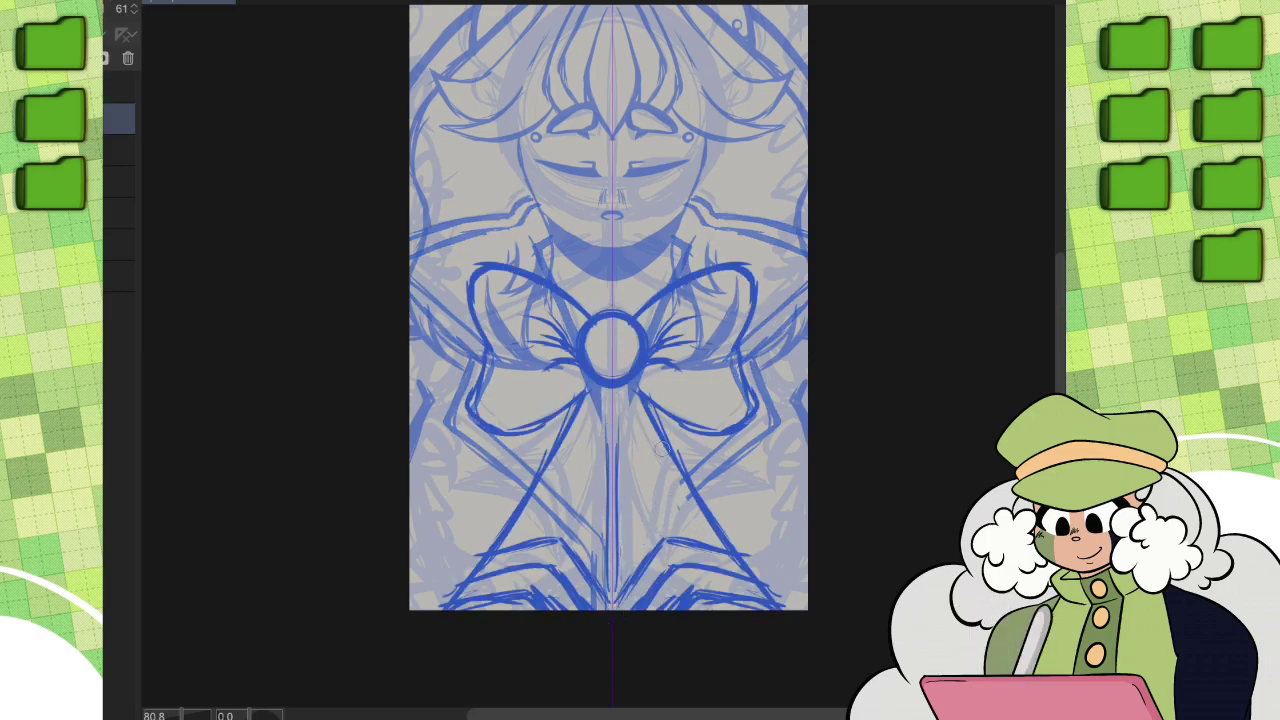
Step: Erase the coat's shoulder and neckline lines that cross the hair and bow
{"action": "key", "text": "b"}
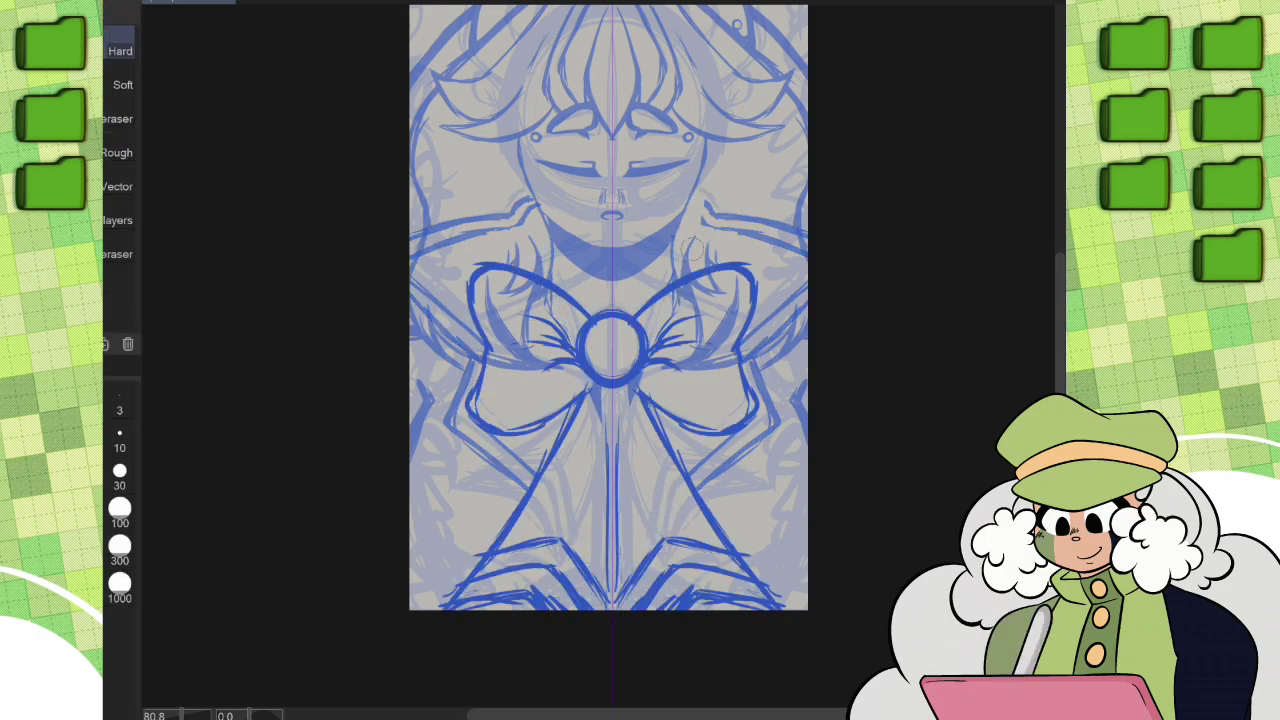
{"action": "key", "text": "ctrl+z"}
{"action": "key", "text": "ctrl+z"}
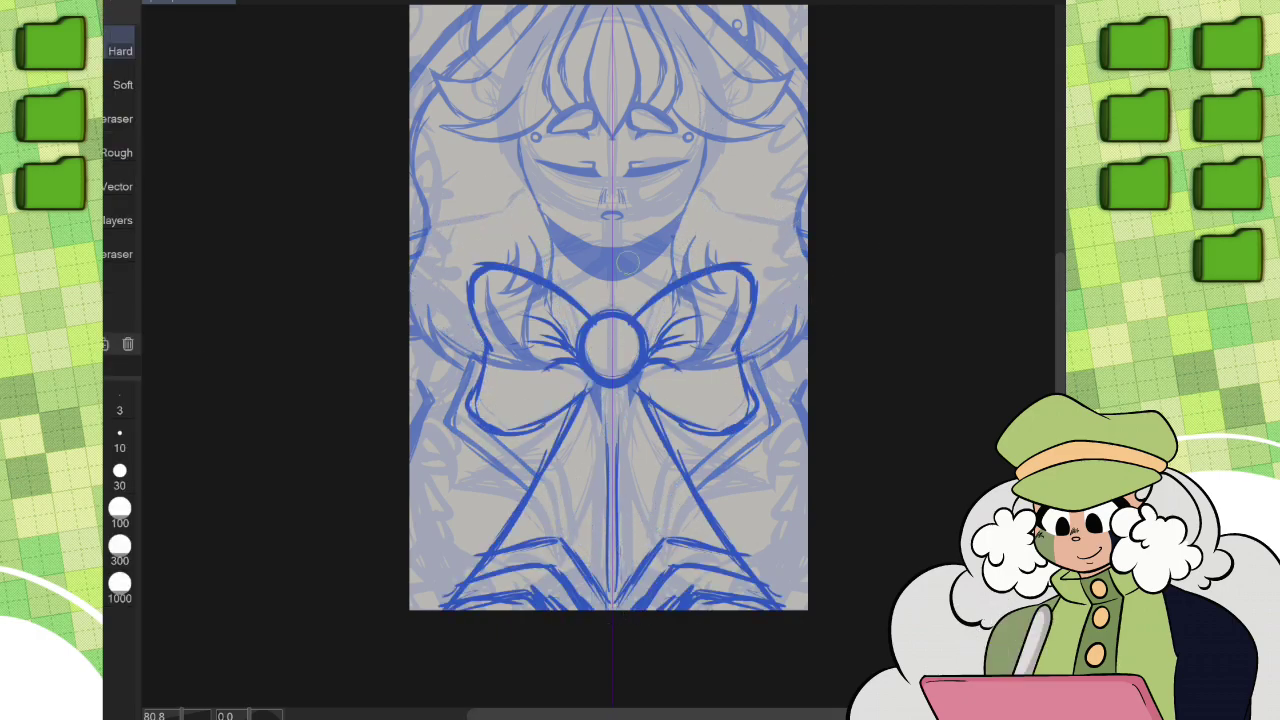
Step: Erase the hair locks behind the bow and return the sketch layers to full opacity
{"action": "key", "text": "ctrl+z"}
{"action": "key", "text": "ctrl+y"}
{"action": "key", "text": "ctrl+z"}
{"action": "key", "text": "ctrl+z"}
{"action": "key", "text": "ctrl+z"}
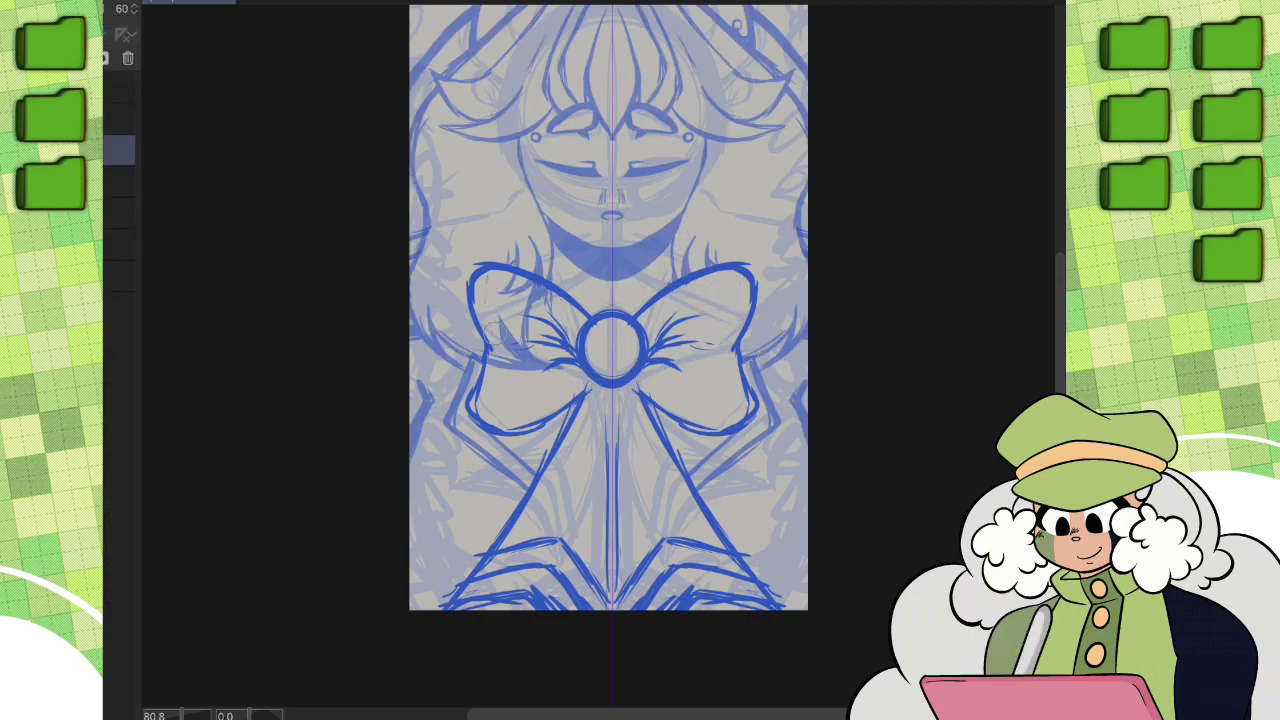
{"action": "key", "text": "ctrl+z"}
{"action": "key", "text": "ctrl+z"}
{"action": "key", "text": "ctrl+z"}
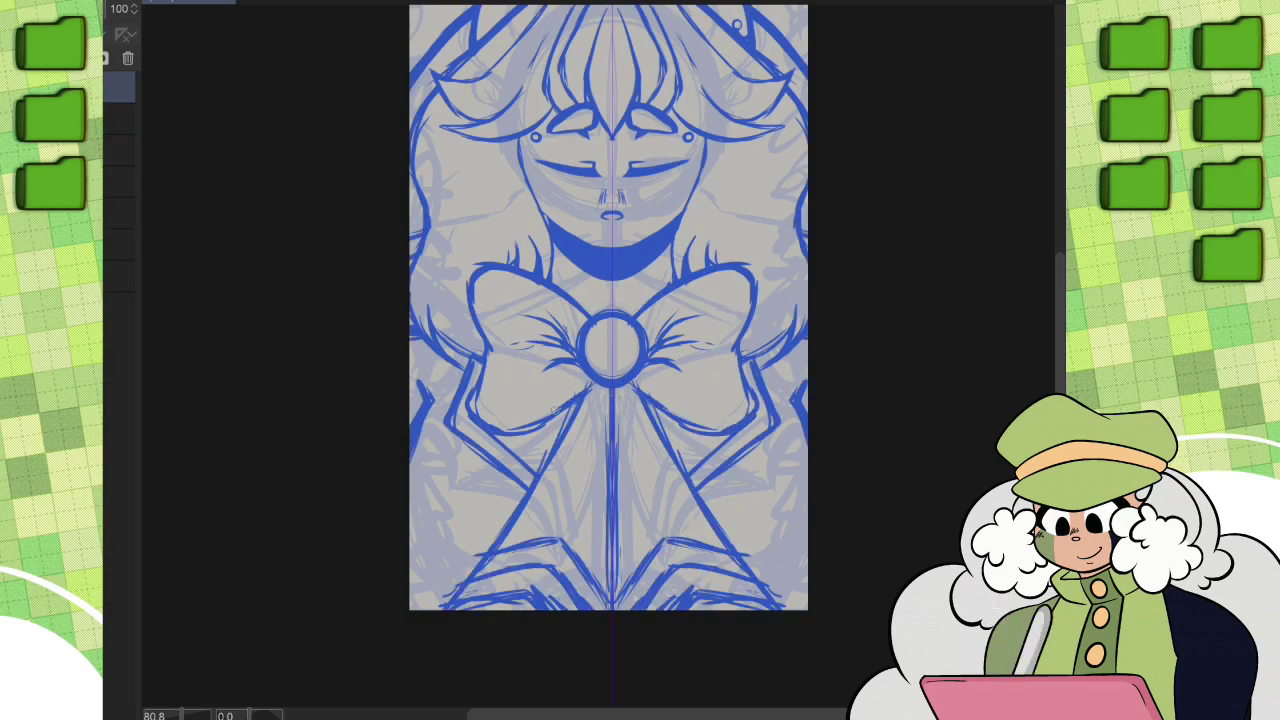
Step: Redraw the lapel borders further outward beside the bow so they meet the arm edges
{"action": "key", "text": "ctrl+y"}
{"action": "key", "text": "ctrl+y"}
{"action": "key", "text": "ctrl+y"}
{"action": "key", "text": "ctrl+y"}
{"action": "key", "text": "ctrl+y"}
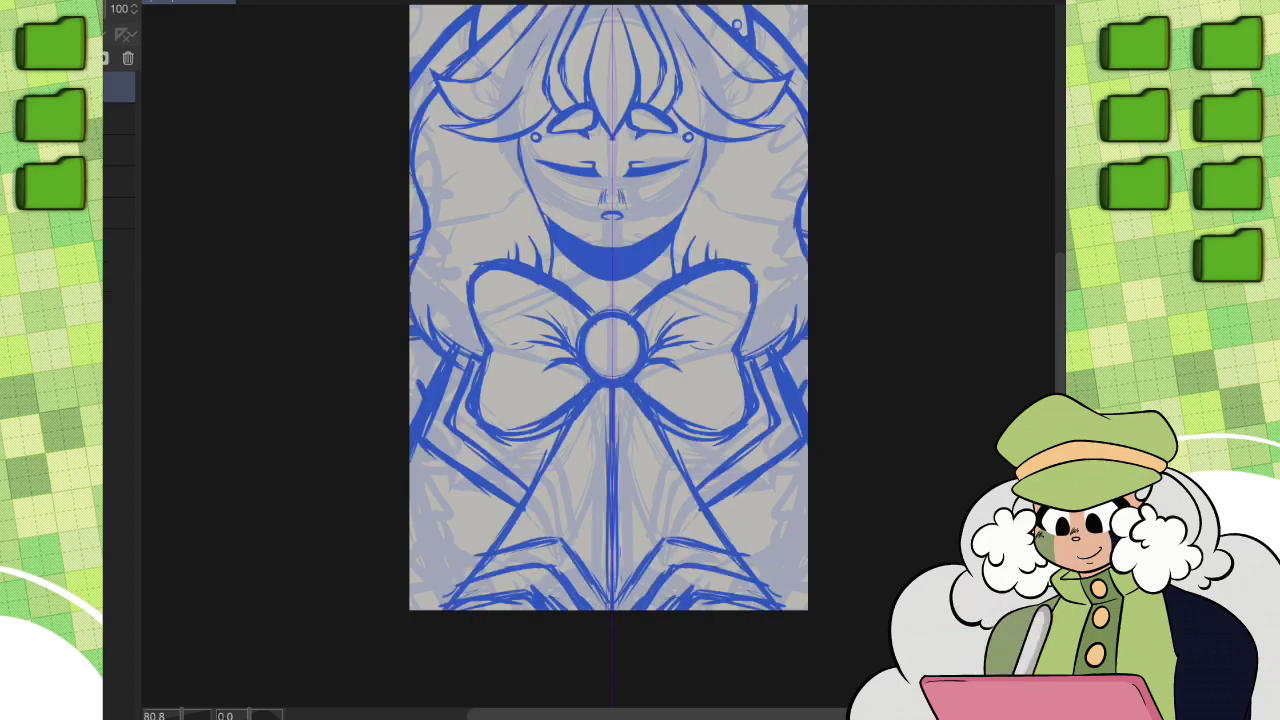
Step: Draw a round monocle over one eye with a small ring hanging below it, and erase their overlap
{"action": "scroll", "coordinate": [612, 205], "scroll_direction": "up", "scroll_amount": 10}
{"action": "scroll", "coordinate": [538, 291], "scroll_direction": "down", "scroll_amount": 5}
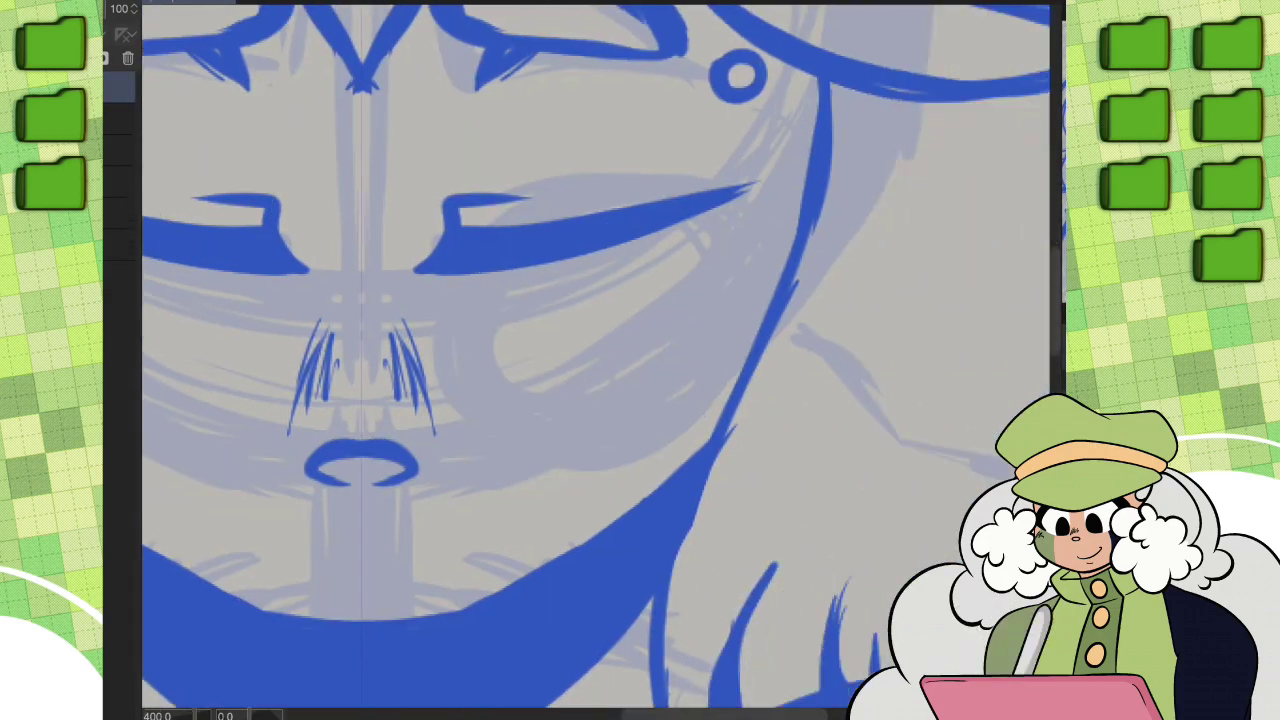
{"action": "mouse_move", "coordinate": [538, 291]}
{"action": "left_mouse_down"}
{"action": "mouse_move", "coordinate": [600, 405]}
{"action": "mouse_move", "coordinate": [675, 320]}
{"action": "mouse_move", "coordinate": [560, 265]}
{"action": "mouse_move", "coordinate": [530, 300]}
{"action": "mouse_move", "coordinate": [537, 290]}
{"action": "left_mouse_up"}
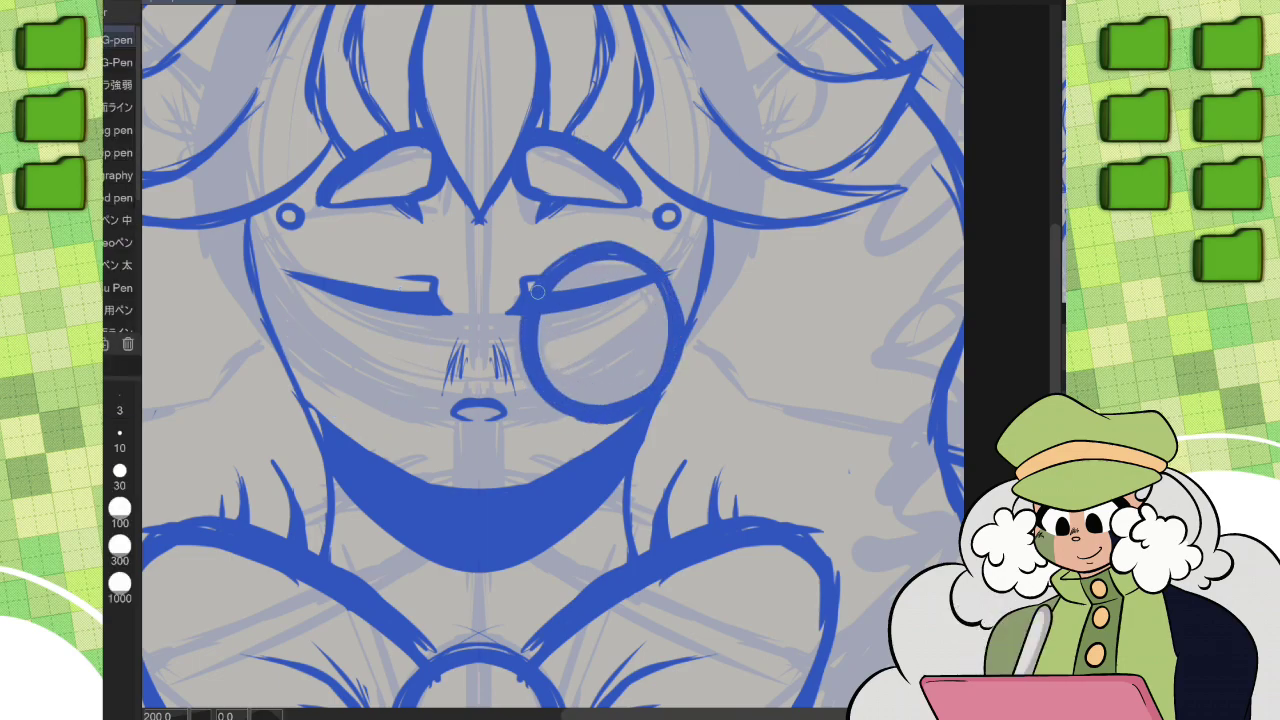
{"action": "scroll", "coordinate": [357, 157], "scroll_direction": "down", "scroll_amount": 3}
{"action": "scroll", "coordinate": [747, 180], "scroll_direction": "up", "scroll_amount": 8}
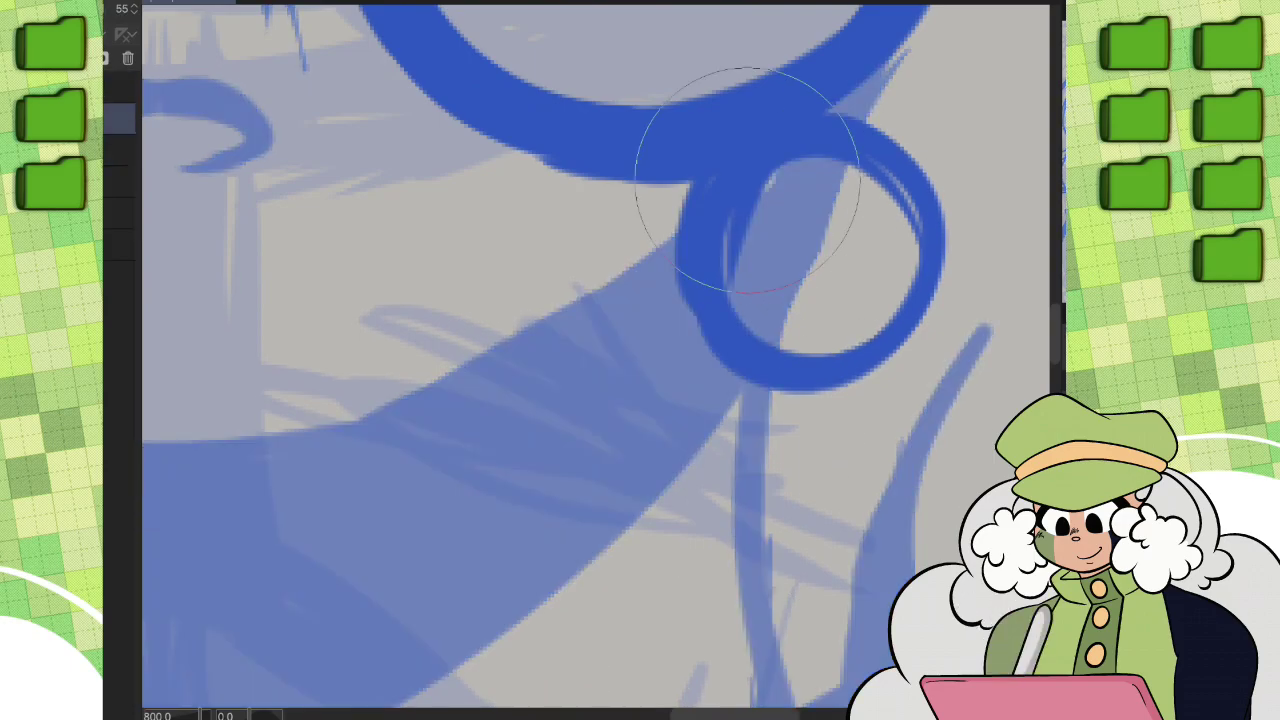
{"action": "key", "text": "e"}
{"action": "left_click_drag", "start_coordinate": [738, 185], "coordinate": [727, 297]}
{"action": "key", "text": "ctrl+0"}
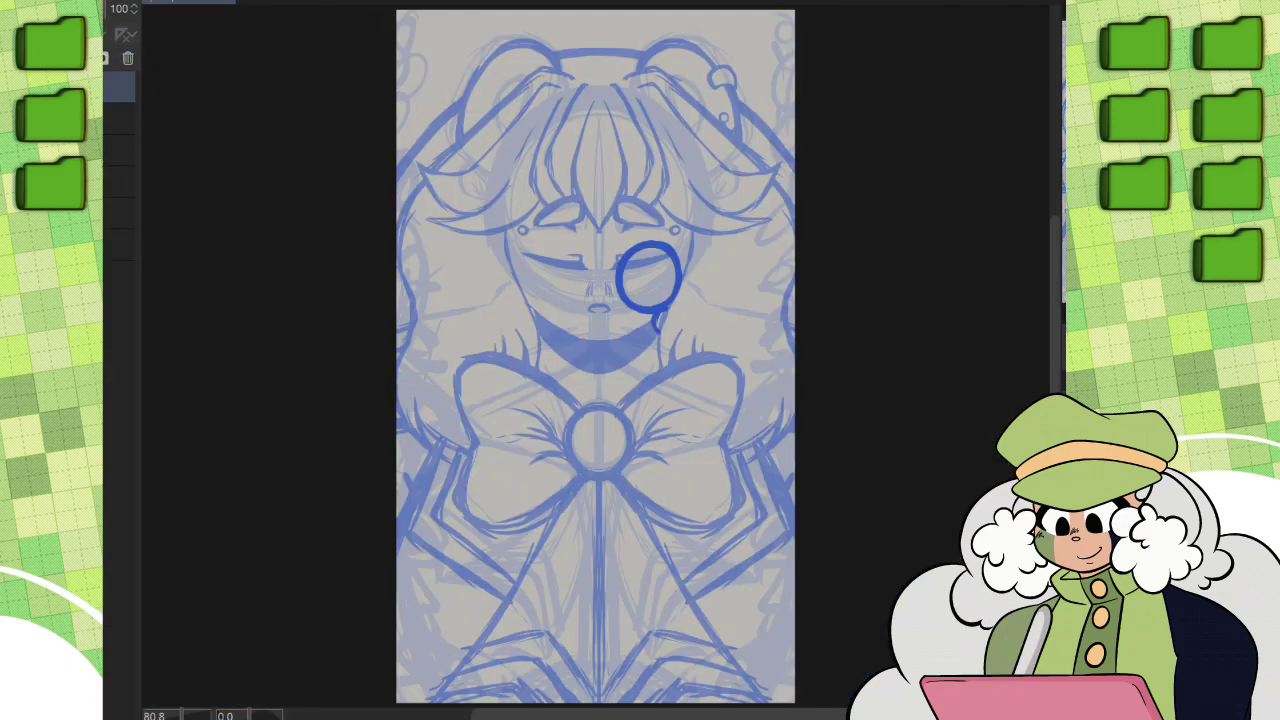
Step: Bring the blue figure's sketch into the crowned elf's canvas, overlaid on the orange sketch
{"action": "left_click", "coordinate": [119, 118]}
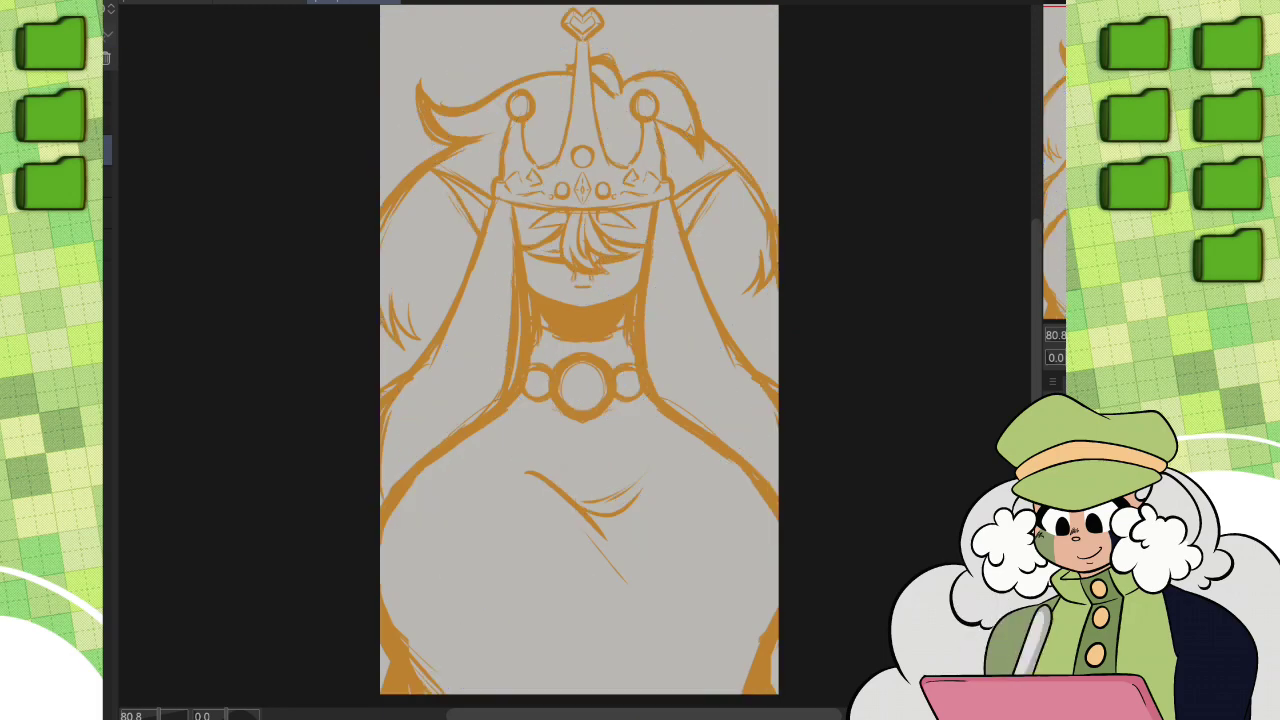
{"action": "key", "text": "ctrl+t"}
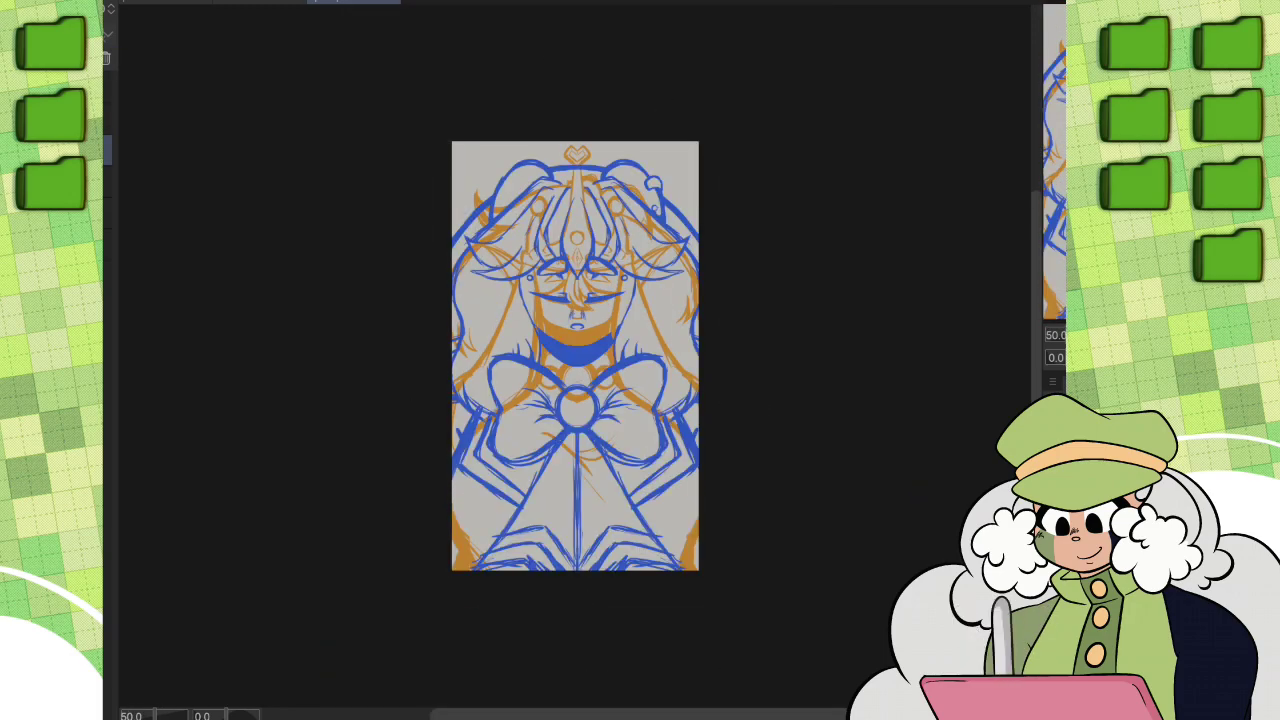
Step: Fade the crowned elf's sketch and set a vertical symmetry ruler through its centre
{"action": "key", "text": "ctrl+t"}
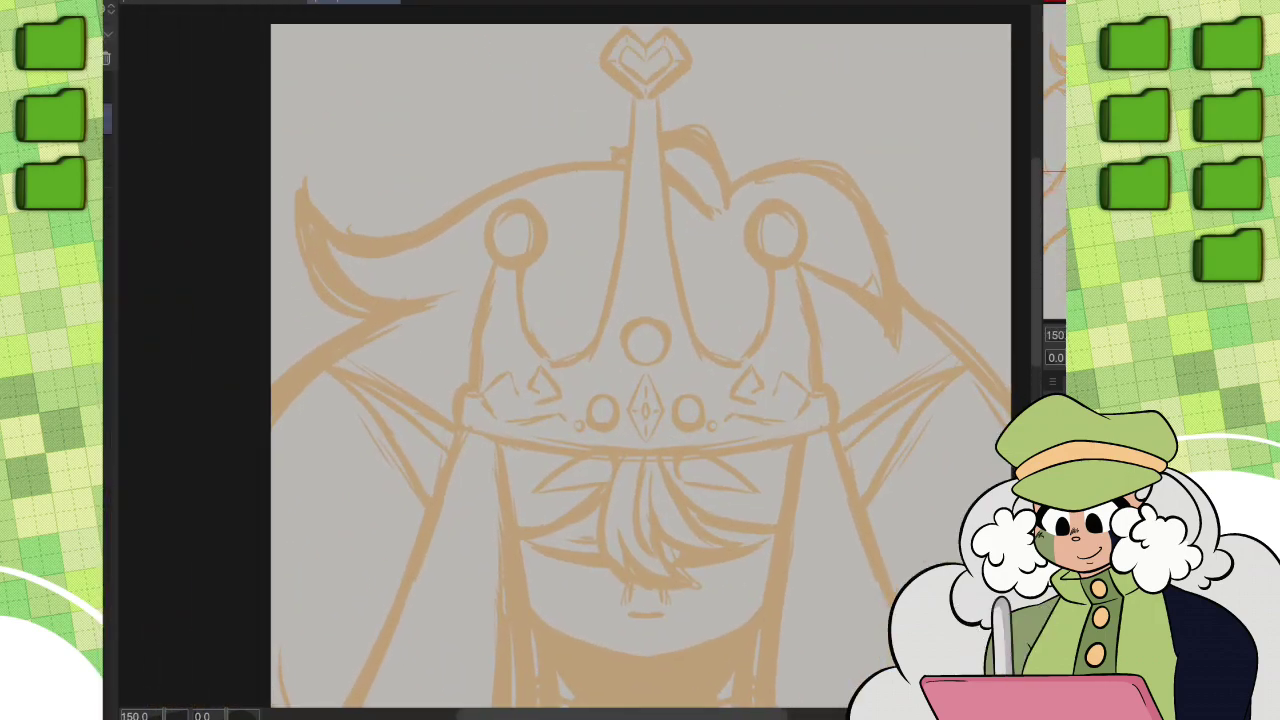
{"action": "left_click_drag", "start_coordinate": [436, 314], "coordinate": [598, 358]}
{"action": "key", "text": "ctrl+z"}
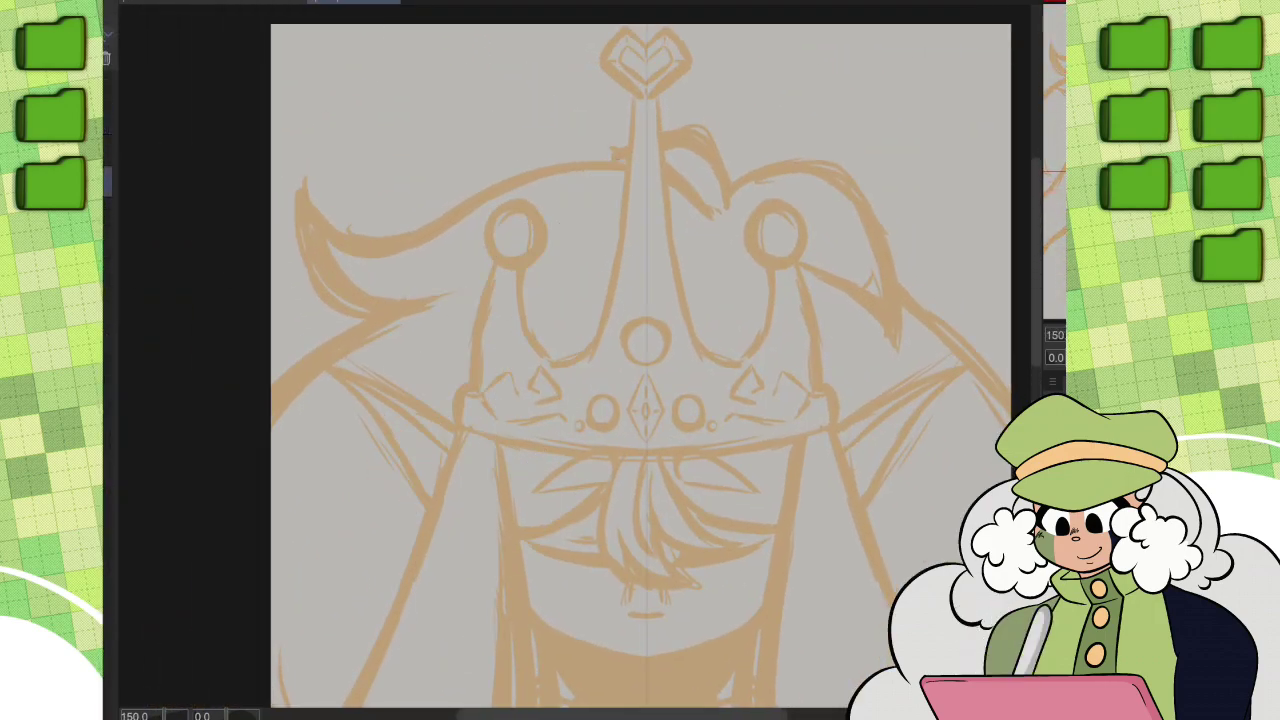
Step: Ink the small hair tuft arching over the crown's central spike and the swept hair ending in a flicked-out tip
{"action": "key", "text": "ctrl+0"}
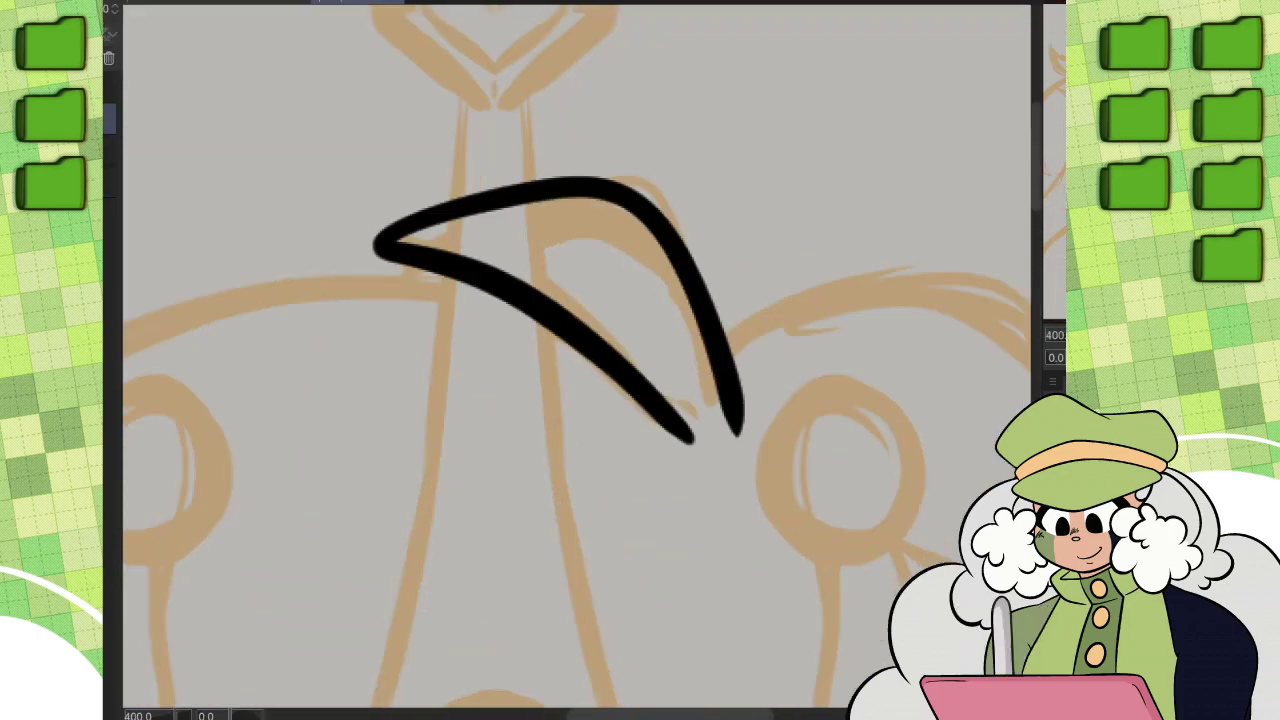
{"action": "left_click_drag", "start_coordinate": [870, 372], "coordinate": [292, 408]}
{"action": "key", "text": "ctrl+z"}
{"action": "key", "text": "ctrl+z"}
{"action": "mouse_move", "coordinate": [288, 318]}
{"action": "left_mouse_down"}
{"action": "mouse_move", "coordinate": [672, 271]}
{"action": "mouse_move", "coordinate": [842, 376]}
{"action": "left_mouse_up"}
{"action": "left_click_drag", "start_coordinate": [700, 400], "coordinate": [838, 292]}
{"action": "left_click_drag", "start_coordinate": [437, 180], "coordinate": [390, 492]}
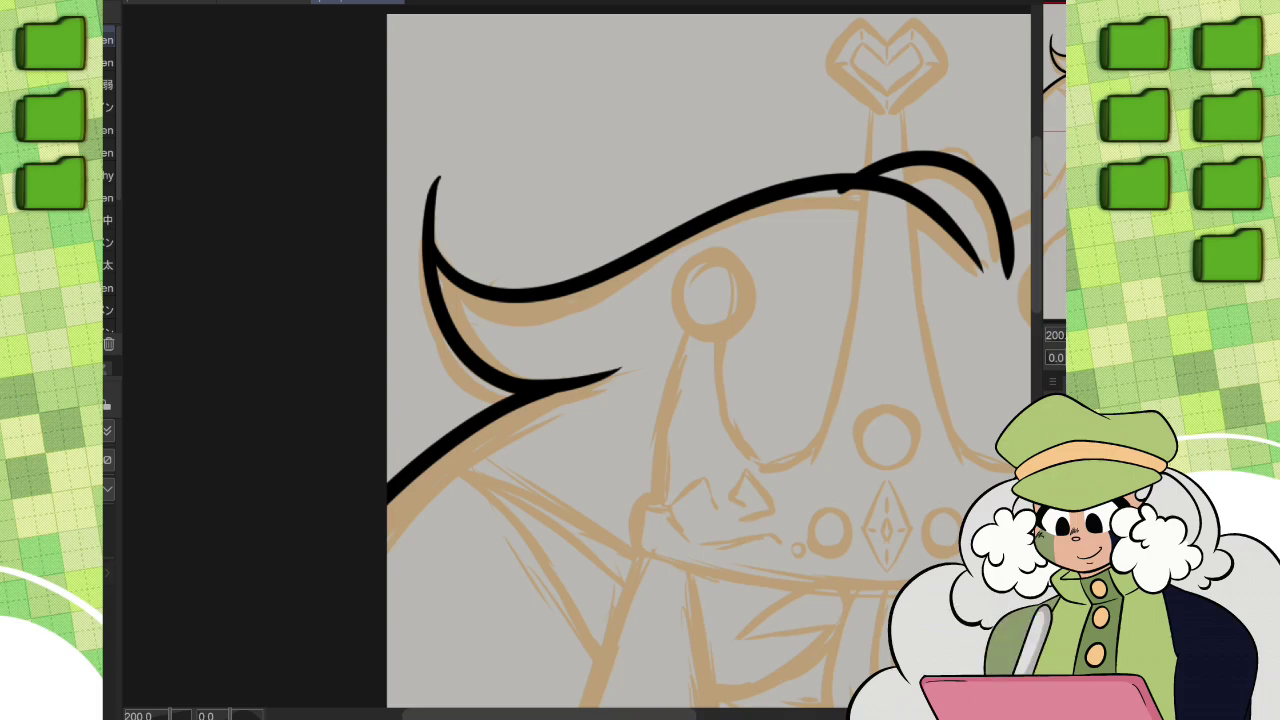
Step: Ink the opposite side's rounded hair outline with its pointed lock and the strand running outward from it
{"action": "left_click_drag", "start_coordinate": [900, 400], "coordinate": [390, 370]}
{"action": "left_click_drag", "start_coordinate": [512, 240], "coordinate": [738, 430]}
{"action": "left_click_drag", "start_coordinate": [722, 338], "coordinate": [808, 405]}
{"action": "mouse_move", "coordinate": [716, 345]}
{"action": "left_mouse_down"}
{"action": "mouse_move", "coordinate": [770, 447]}
{"action": "mouse_move", "coordinate": [970, 490]}
{"action": "left_mouse_up"}
Step: Erase the overlapping line ends to sharpen the flicked hair tip and the pointed lock beside the crown
{"action": "scroll", "coordinate": [770, 447], "scroll_direction": "up", "scroll_amount": 2}
{"action": "scroll", "coordinate": [640, 360], "scroll_direction": "up", "scroll_amount": 2}
{"action": "key", "text": "ctrl+z"}
{"action": "key", "text": "ctrl+z"}
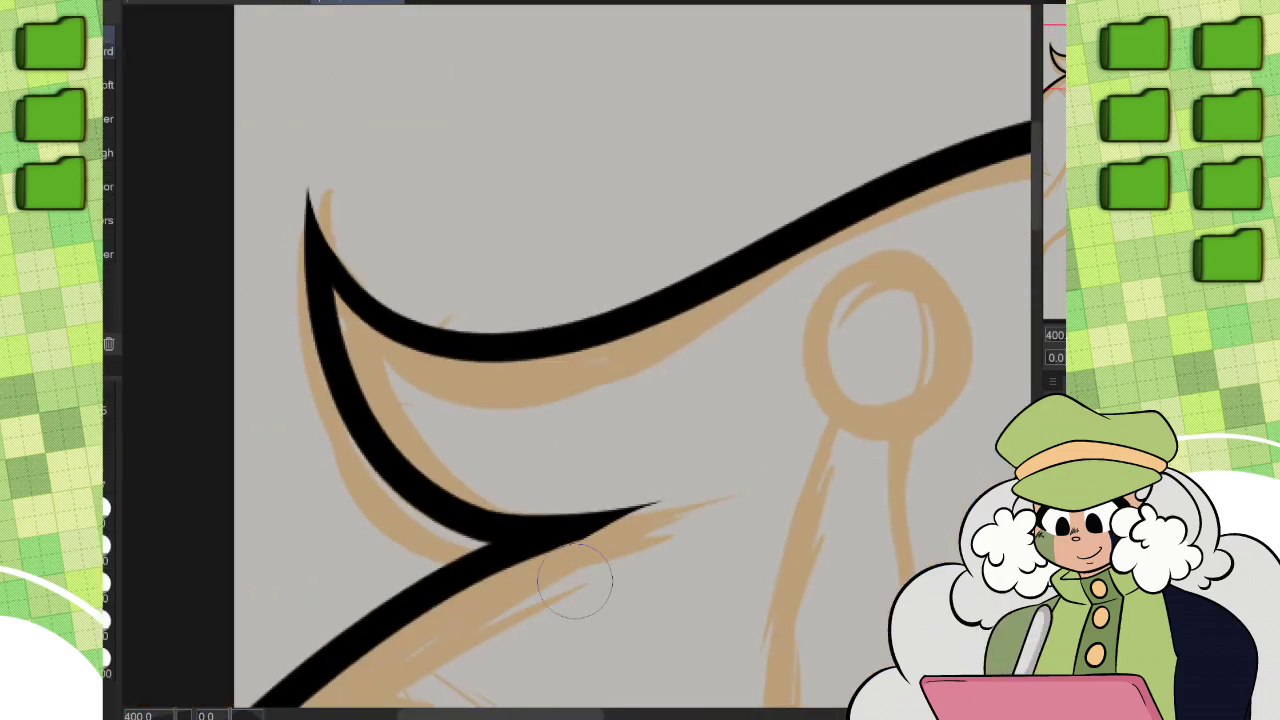
{"action": "scroll", "coordinate": [485, 606], "scroll_direction": "down", "scroll_amount": 3}
{"action": "left_click_drag", "start_coordinate": [616, 334], "coordinate": [632, 430]}
{"action": "scroll", "coordinate": [672, 350], "scroll_direction": "up", "scroll_amount": 3}
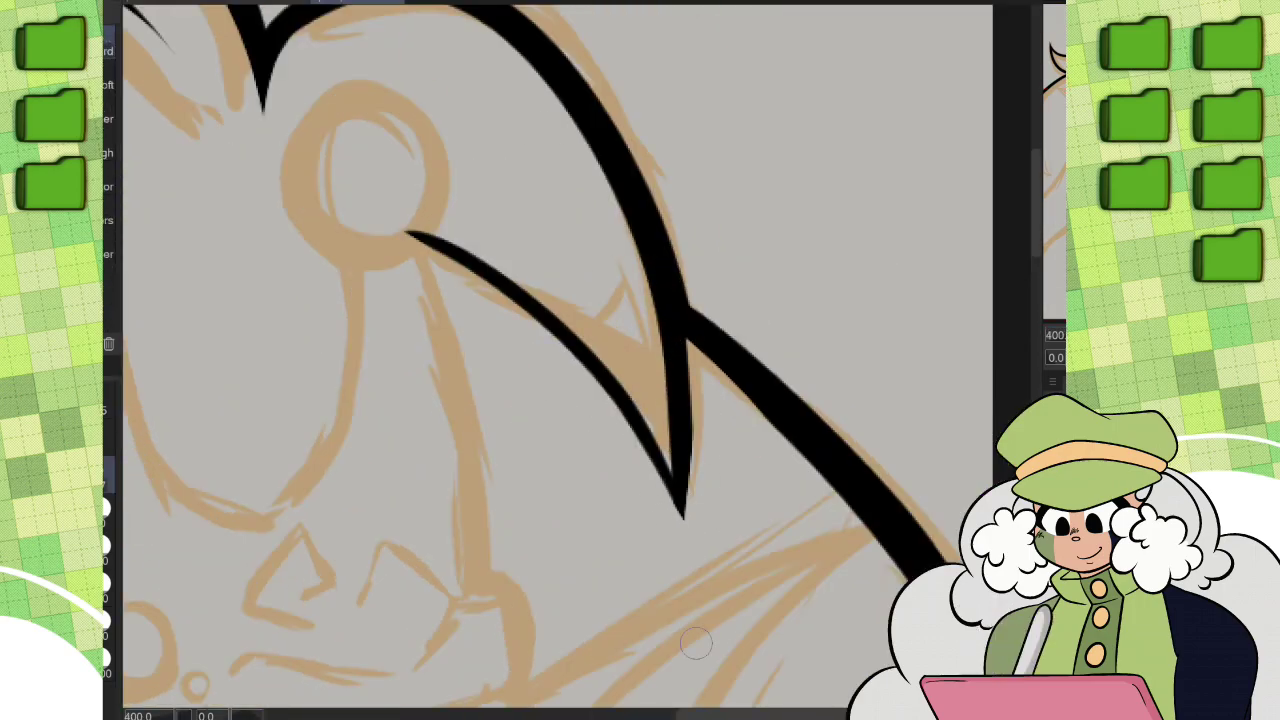
{"action": "scroll", "coordinate": [696, 642], "scroll_direction": "down", "scroll_amount": 3}
{"action": "scroll", "coordinate": [478, 272], "scroll_direction": "up", "scroll_amount": 3}
Step: Ink the heart gem atop the crown with a thick mirrored outline, sharpened points and thin inner facet lines
{"action": "mouse_move", "coordinate": [455, 390]}
{"action": "left_mouse_down"}
{"action": "mouse_move", "coordinate": [478, 272]}
{"action": "mouse_move", "coordinate": [430, 110]}
{"action": "left_mouse_up"}
{"action": "key", "text": "ctrl+z"}
{"action": "scroll", "coordinate": [500, 270], "scroll_direction": "down", "scroll_amount": 3}
{"action": "scroll", "coordinate": [595, 440], "scroll_direction": "up", "scroll_amount": 4}
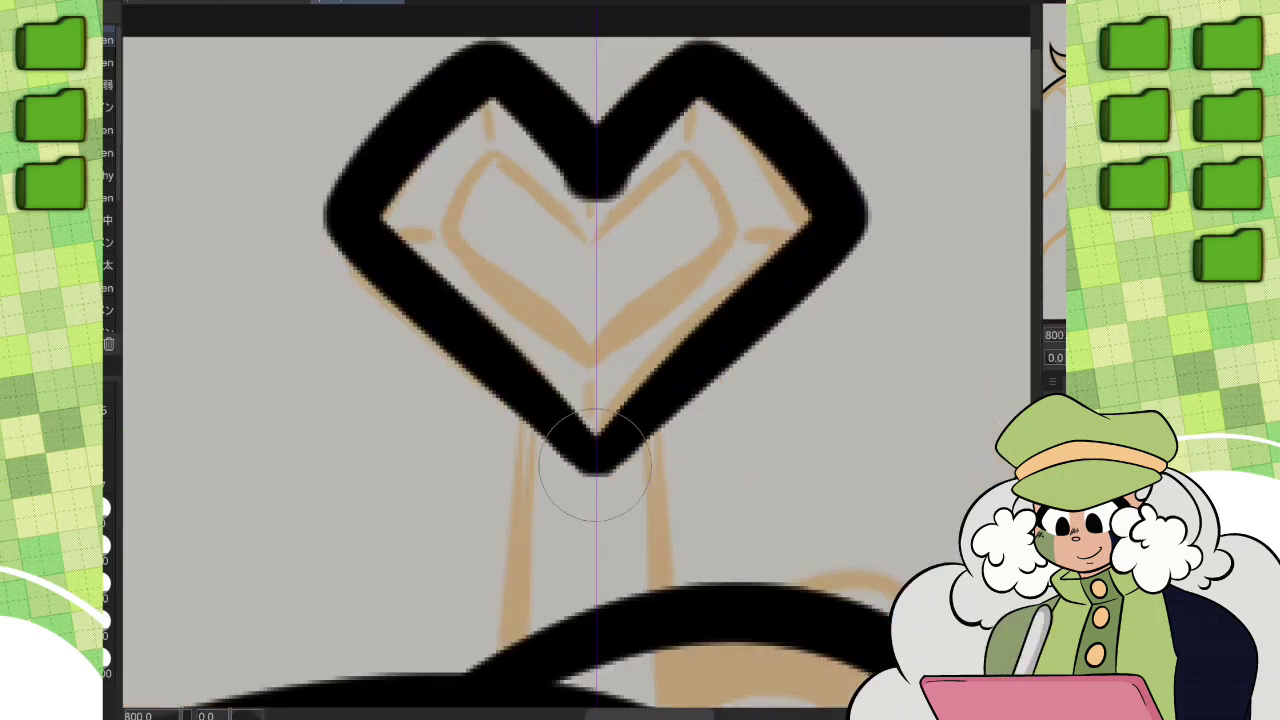
{"action": "key", "text": "e"}
{"action": "left_click_drag", "start_coordinate": [585, 212], "coordinate": [680, 143]}
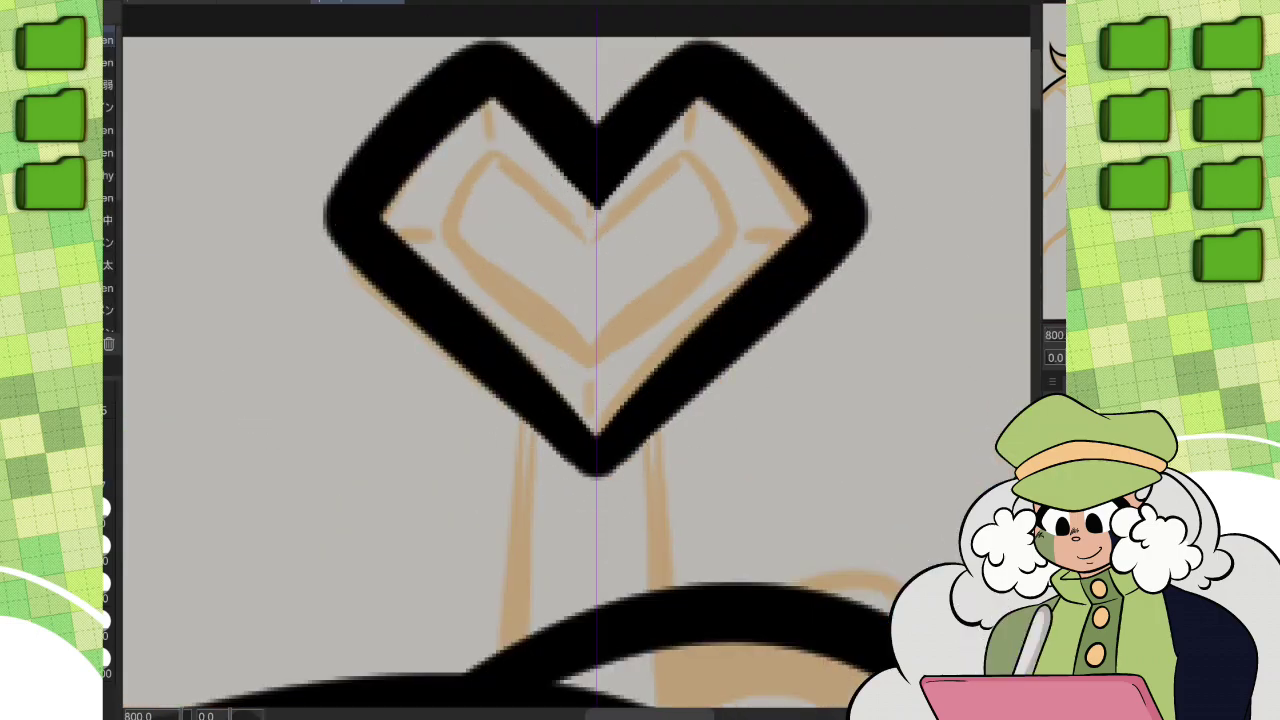
{"action": "mouse_move", "coordinate": [600, 255]}
{"action": "left_mouse_down"}
{"action": "mouse_move", "coordinate": [740, 240]}
{"action": "mouse_move", "coordinate": [600, 368]}
{"action": "left_mouse_up"}
{"action": "left_click_drag", "start_coordinate": [795, 215], "coordinate": [768, 225]}
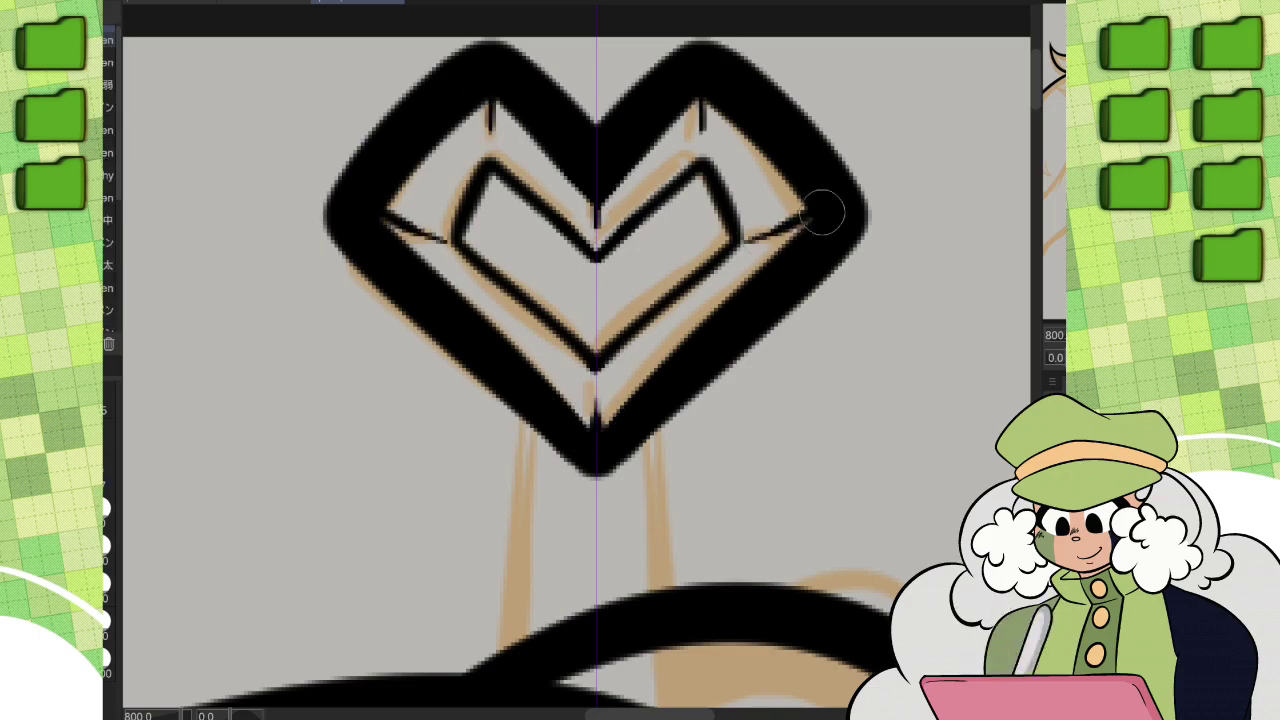
Step: Ink the mirrored pointed ears and the long hair strands framing the face
{"action": "scroll", "coordinate": [595, 360], "scroll_direction": "down", "scroll_amount": 5}
{"action": "scroll", "coordinate": [450, 360], "scroll_direction": "down", "scroll_amount": 4}
{"action": "left_click_drag", "start_coordinate": [577, 14], "coordinate": [784, 600]}
{"action": "scroll", "coordinate": [690, 185], "scroll_direction": "up", "scroll_amount": 5}
{"action": "mouse_move", "coordinate": [452, 290]}
{"action": "left_mouse_down"}
{"action": "mouse_move", "coordinate": [789, 128]}
{"action": "mouse_move", "coordinate": [516, 536]}
{"action": "left_mouse_up"}
{"action": "left_click_drag", "start_coordinate": [600, 250], "coordinate": [600, 657]}
Step: Ink the curved, tapering fringe strands falling from the crown's rim across the face
{"action": "left_click_drag", "start_coordinate": [546, 140], "coordinate": [855, 345]}
{"action": "left_click_drag", "start_coordinate": [495, 137], "coordinate": [580, 430]}
{"action": "left_click_drag", "start_coordinate": [507, 192], "coordinate": [540, 405]}
{"action": "left_click_drag", "start_coordinate": [510, 150], "coordinate": [800, 345]}
{"action": "key", "text": "ctrl+z"}
{"action": "left_click_drag", "start_coordinate": [512, 155], "coordinate": [790, 347]}
{"action": "left_click_drag", "start_coordinate": [405, 222], "coordinate": [530, 518]}
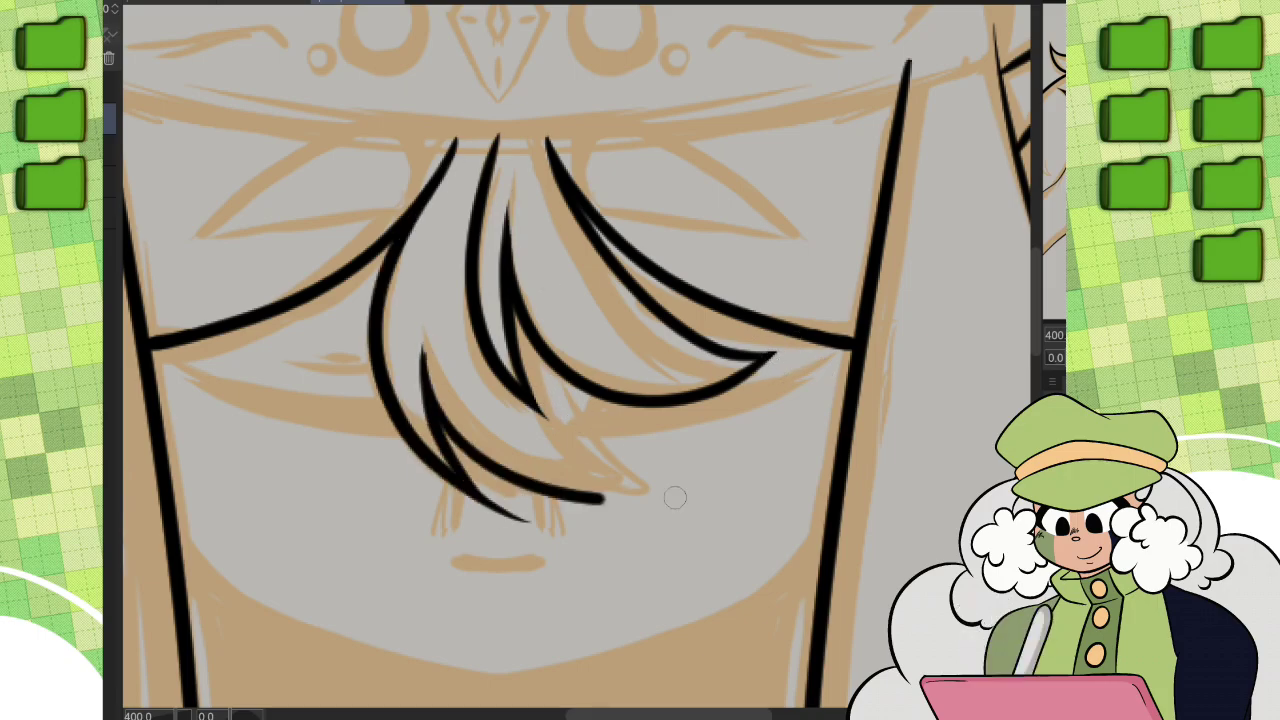
{"action": "left_click_drag", "start_coordinate": [422, 350], "coordinate": [715, 487]}
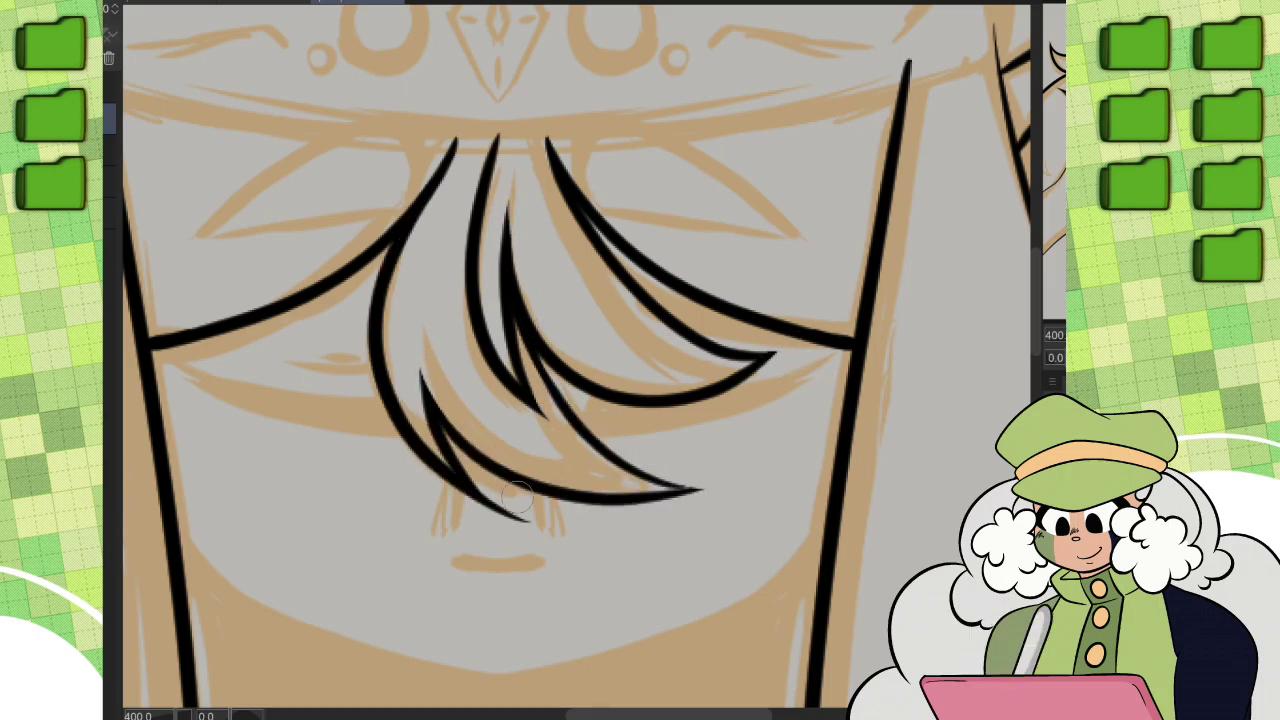
Step: Ink the mirrored jawline and the small mouth beneath the fringe
{"action": "scroll", "coordinate": [711, 490], "scroll_direction": "down", "scroll_amount": 3}
{"action": "scroll", "coordinate": [711, 490], "scroll_direction": "up", "scroll_amount": 3}
{"action": "left_click_drag", "start_coordinate": [455, 378], "coordinate": [528, 380]}
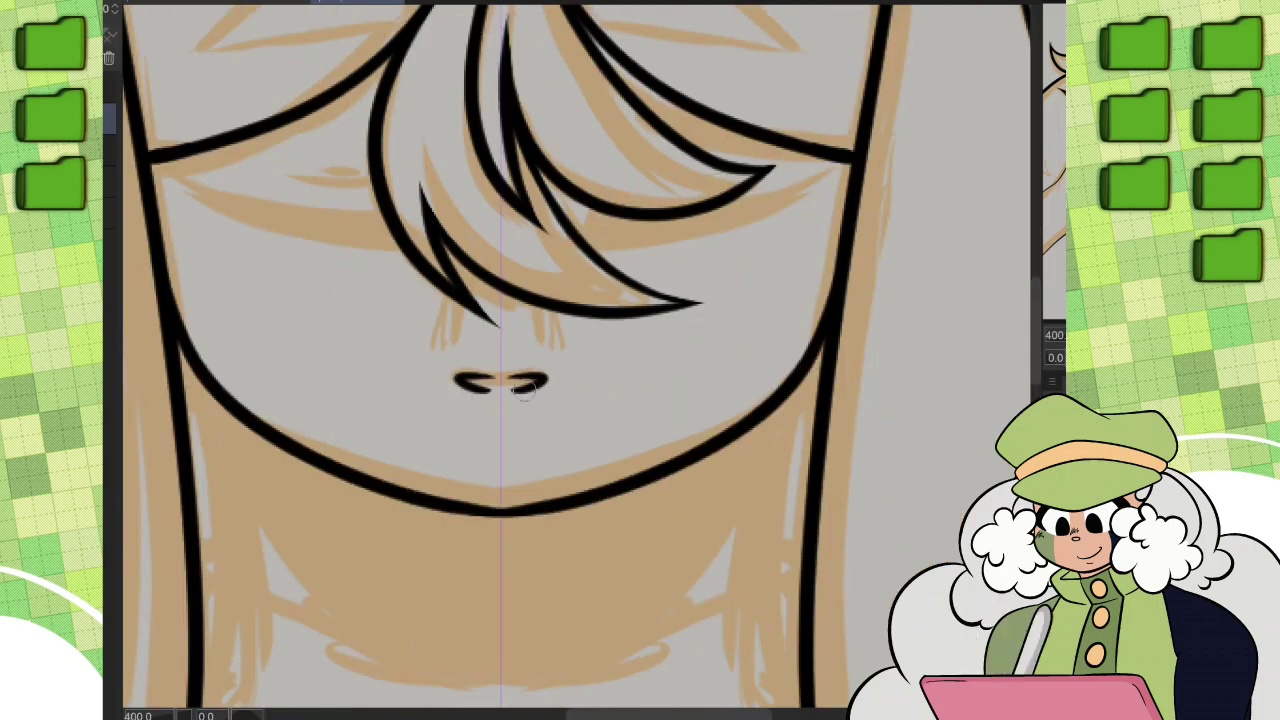
Step: Ink the crown's curved lower rim, side edges, prongs and tall central spike, following the sketch
{"action": "scroll", "coordinate": [557, 380], "scroll_direction": "down", "scroll_amount": 4}
{"action": "scroll", "coordinate": [557, 380], "scroll_direction": "up", "scroll_amount": 4}
{"action": "key", "text": "asciicircum"}
{"action": "key", "text": "asciicircum"}
{"action": "key", "text": "asciicircum"}
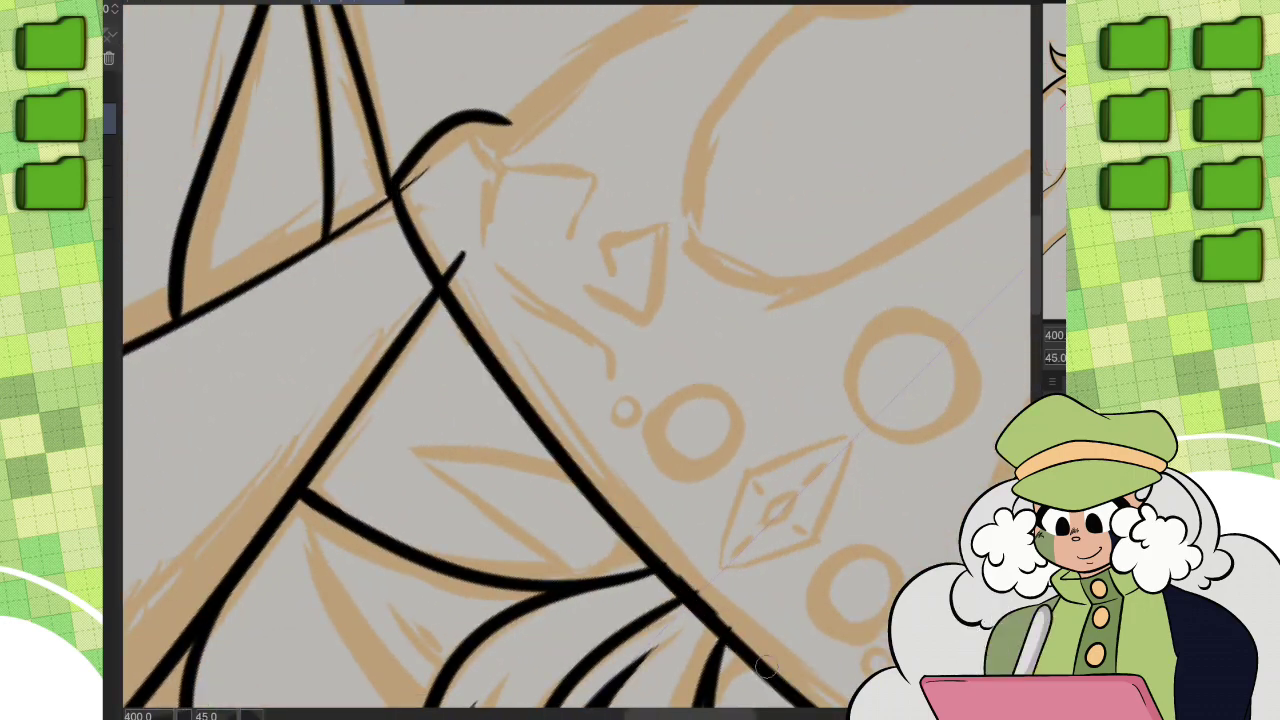
{"action": "scroll", "coordinate": [780, 650], "scroll_direction": "down", "scroll_amount": 2}
{"action": "key", "text": "minus"}
{"action": "key", "text": "minus"}
{"action": "key", "text": "minus"}
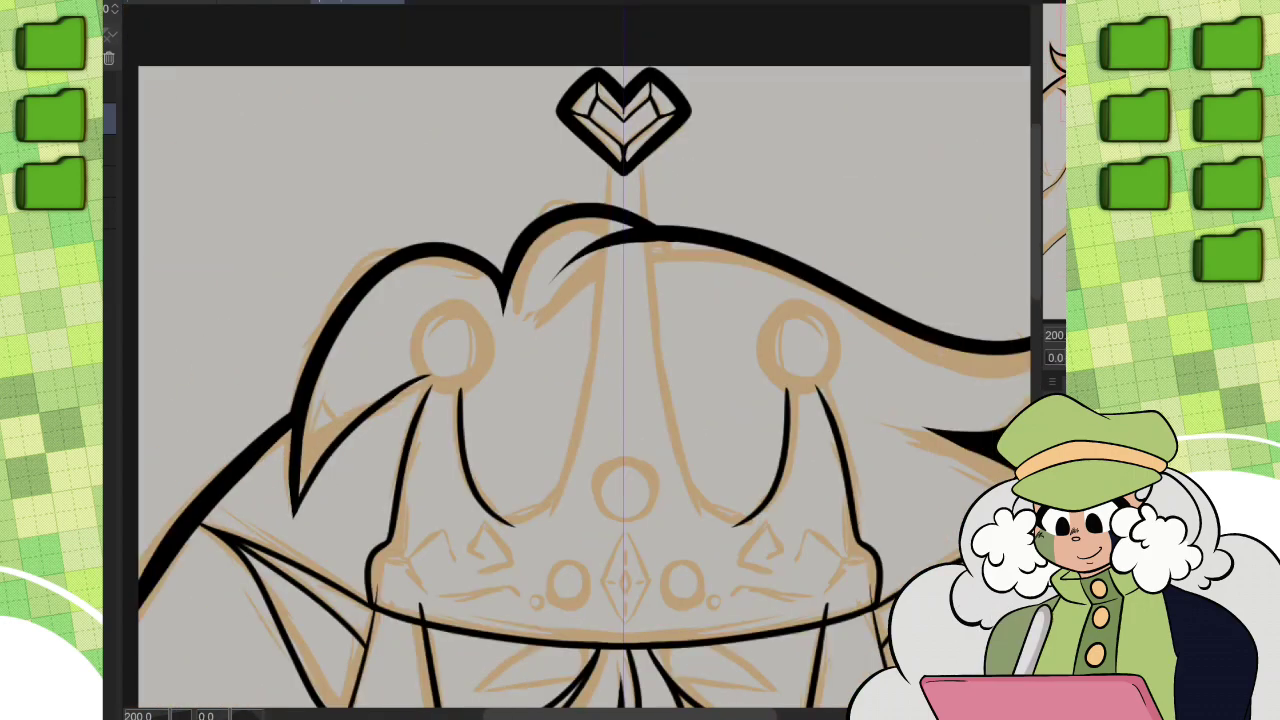
{"action": "scroll", "coordinate": [540, 492], "scroll_direction": "up", "scroll_amount": 2}
{"action": "scroll", "coordinate": [540, 492], "scroll_direction": "down", "scroll_amount": 1}
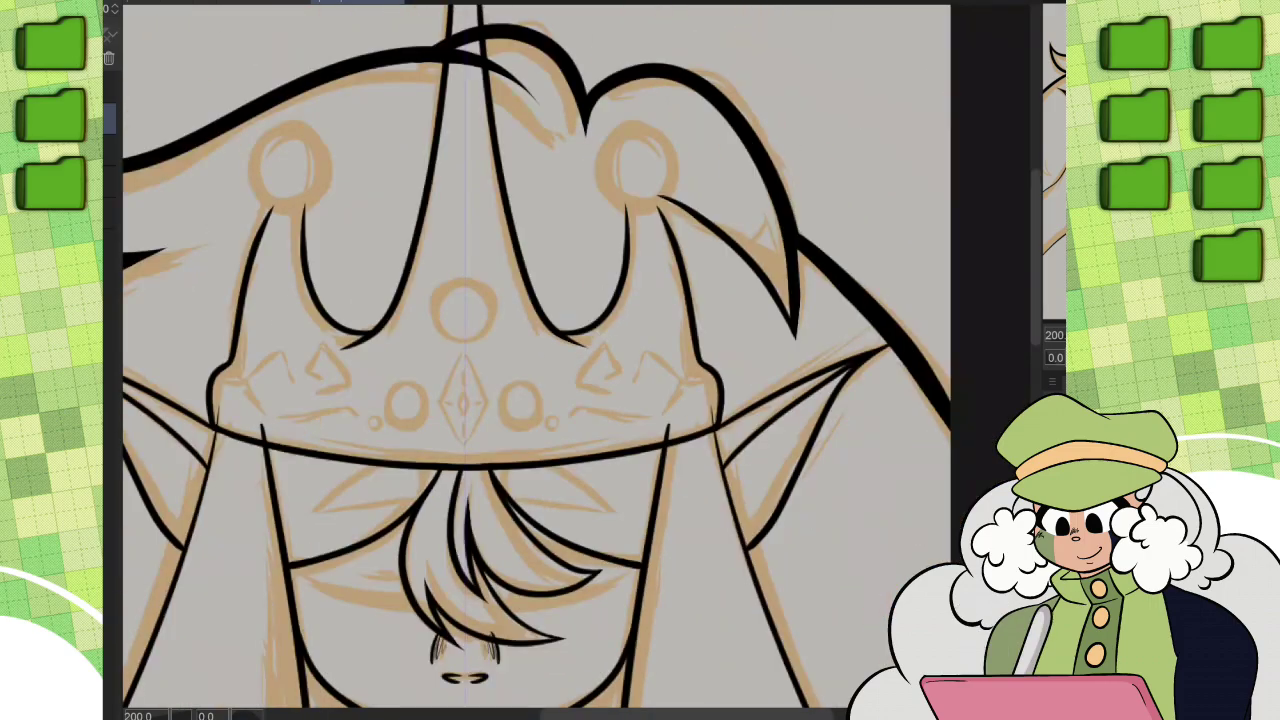
Step: Draw matching circles at the tips of the crown's two side prongs and nudge them into place
{"action": "scroll", "coordinate": [540, 492], "scroll_direction": "up", "scroll_amount": 3}
{"action": "mouse_move", "coordinate": [600, 120]}
{"action": "left_mouse_down"}
{"action": "mouse_move", "coordinate": [740, 194]}
{"action": "mouse_move", "coordinate": [512, 213]}
{"action": "left_mouse_up"}
{"action": "key", "text": "ctrl+z"}
{"action": "key", "text": "ctrl+z"}
{"action": "left_click_drag", "start_coordinate": [520, 166], "coordinate": [508, 168]}
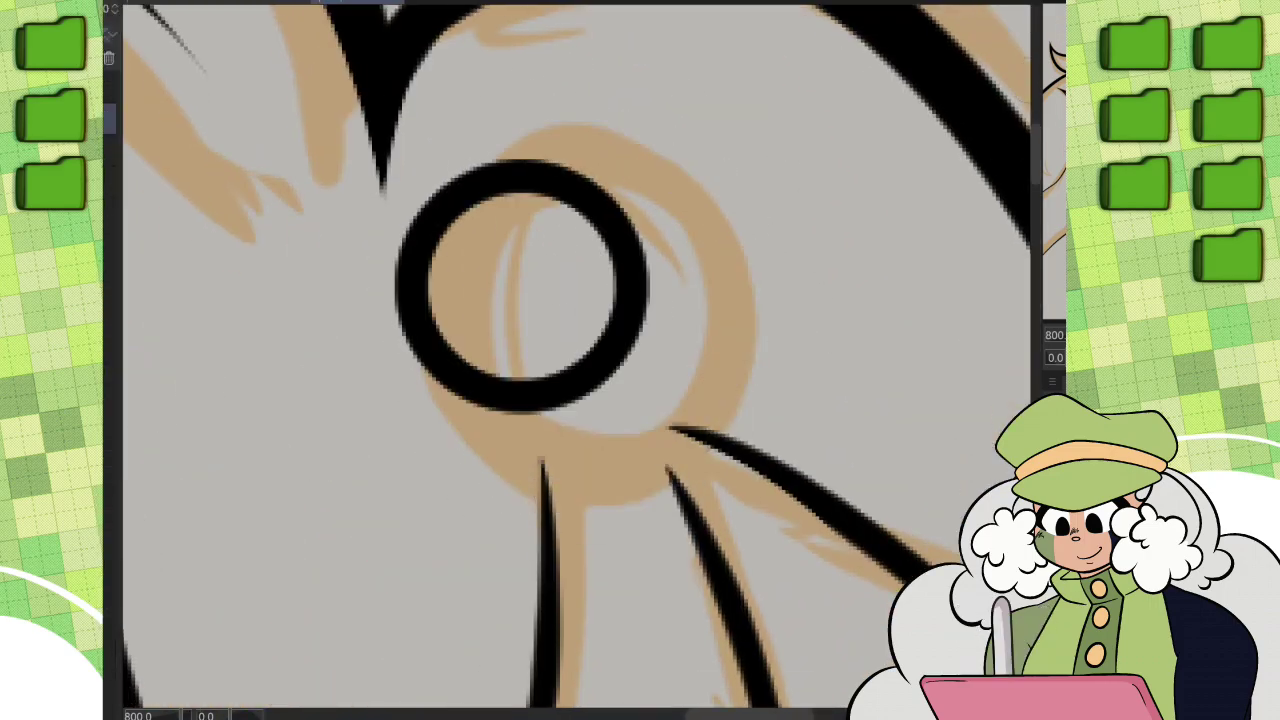
{"action": "key", "text": "ctrl+z"}
{"action": "left_click_drag", "start_coordinate": [565, 120], "coordinate": [558, 122]}
{"action": "scroll", "coordinate": [560, 300], "scroll_direction": "down", "scroll_amount": 4}
{"action": "key", "text": "Left"}
{"action": "key", "text": "Down"}
{"action": "key", "text": "Left"}
{"action": "key", "text": "Down"}
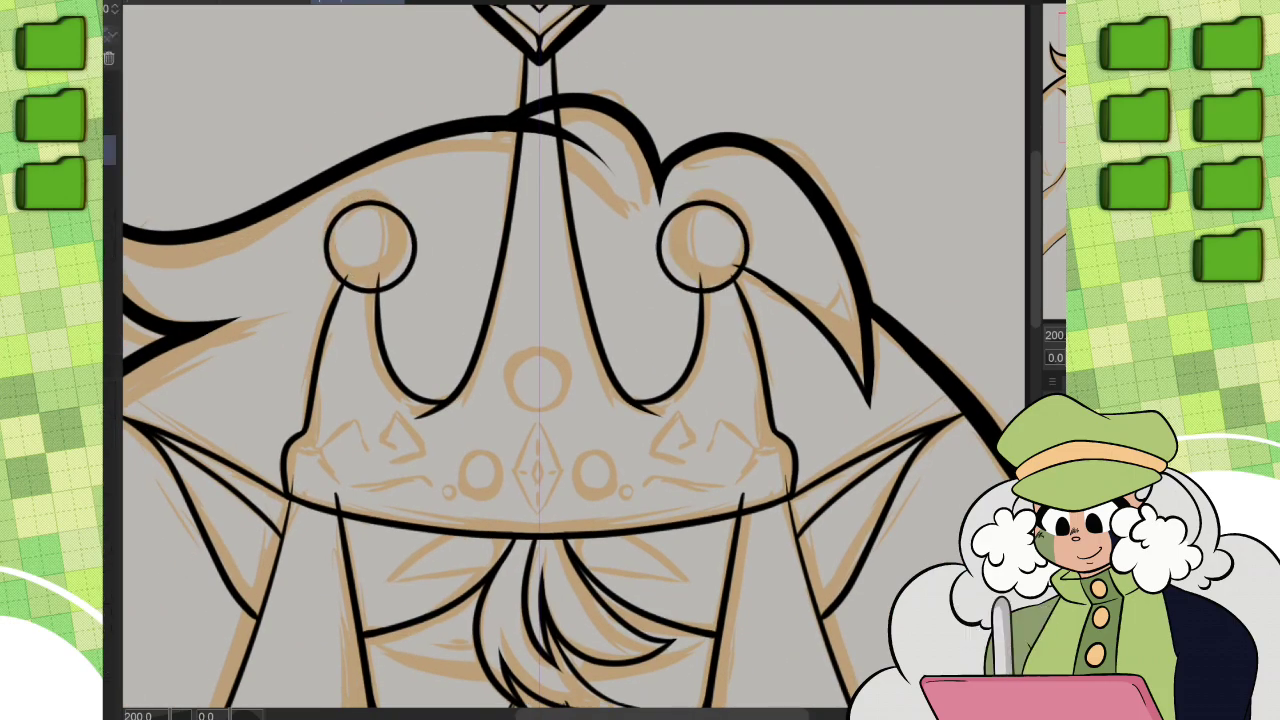
Step: Ink the diamond gem at the crown's centre with its inner facets and trim the crossing line ends
{"action": "scroll", "coordinate": [530, 540], "scroll_direction": "up", "scroll_amount": 2}
{"action": "scroll", "coordinate": [530, 540], "scroll_direction": "down", "scroll_amount": 2}
{"action": "scroll", "coordinate": [530, 540], "scroll_direction": "up", "scroll_amount": 4}
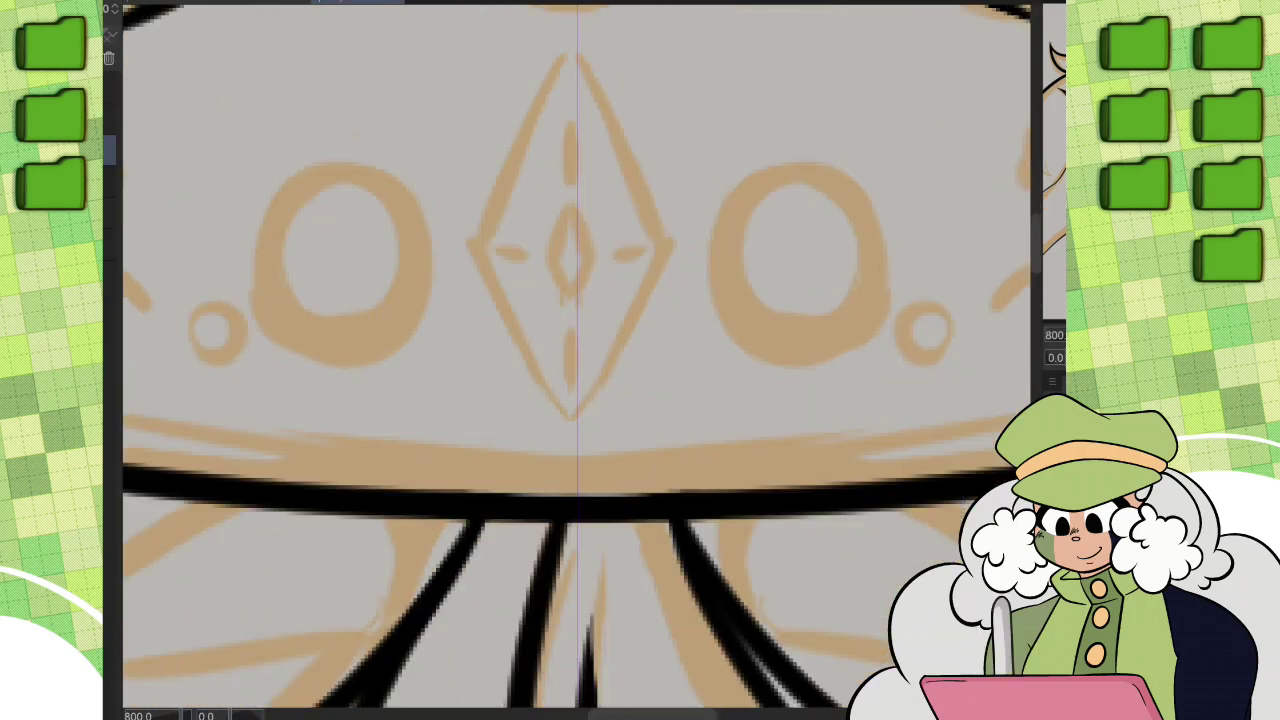
{"action": "left_click_drag", "start_coordinate": [570, 55], "coordinate": [470, 245]}
{"action": "scroll", "coordinate": [577, 300], "scroll_direction": "up", "scroll_amount": 3}
{"action": "left_click_drag", "start_coordinate": [486, 428], "coordinate": [571, 614]}
{"action": "key", "text": "ctrl+z"}
{"action": "key", "text": "ctrl+z"}
{"action": "left_click_drag", "start_coordinate": [545, 180], "coordinate": [690, 495]}
{"action": "left_click_drag", "start_coordinate": [440, 340], "coordinate": [575, 630]}
{"action": "left_click_drag", "start_coordinate": [577, 500], "coordinate": [580, 388]}
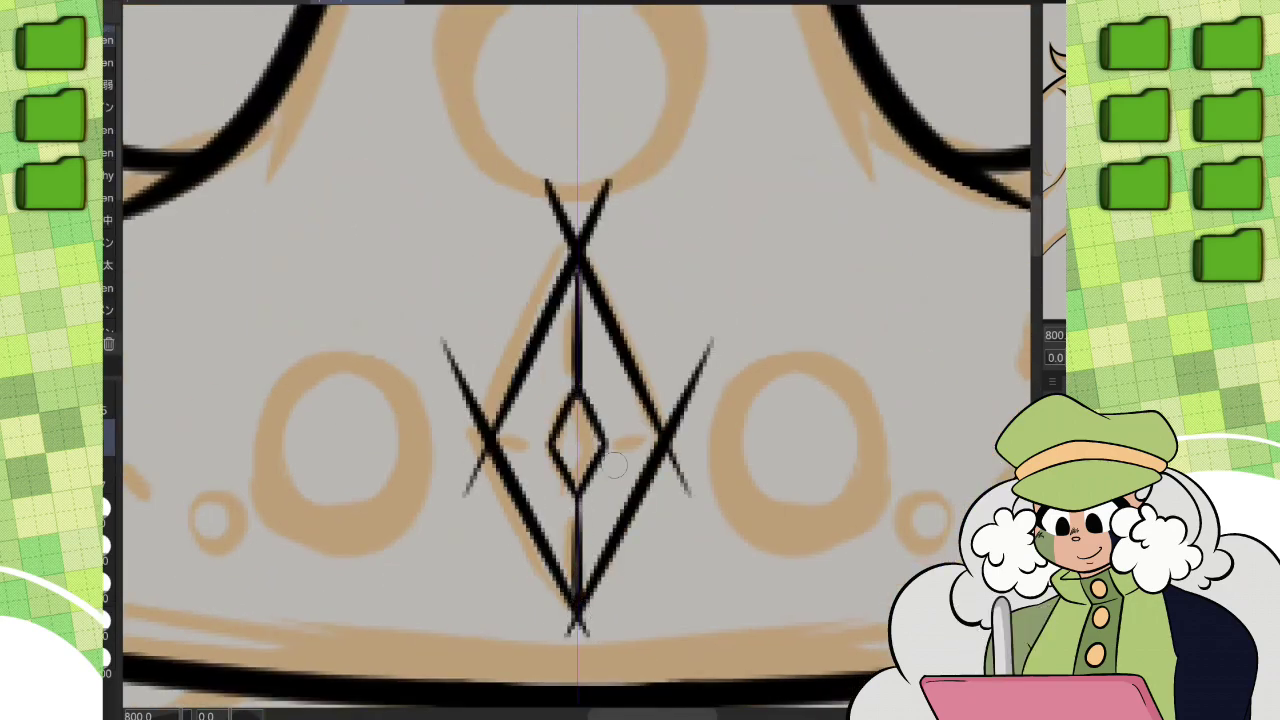
{"action": "left_click_drag", "start_coordinate": [580, 442], "coordinate": [668, 442]}
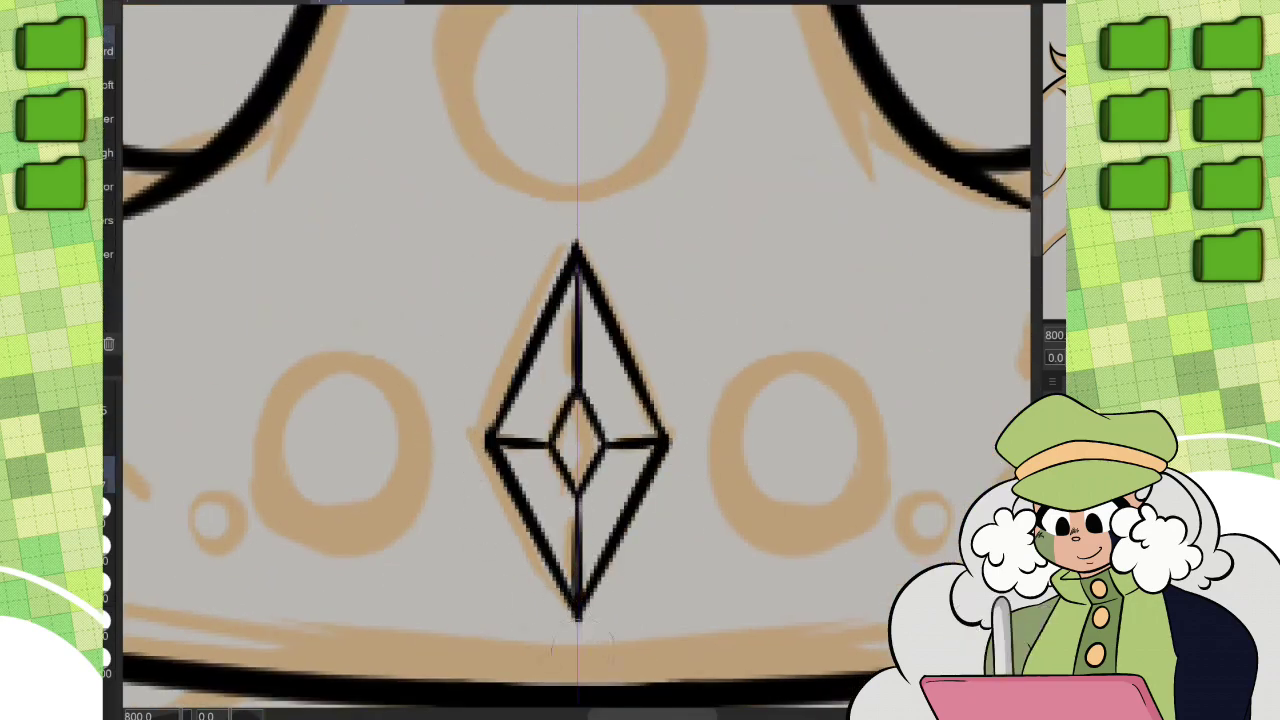
Step: Ink the mirrored angular scroll ornaments on both sides of the crown band
{"action": "scroll", "coordinate": [440, 675], "scroll_direction": "down", "scroll_amount": 3}
{"action": "left_click_drag", "start_coordinate": [642, 262], "coordinate": [632, 334]}
{"action": "left_click_drag", "start_coordinate": [554, 381], "coordinate": [687, 312]}
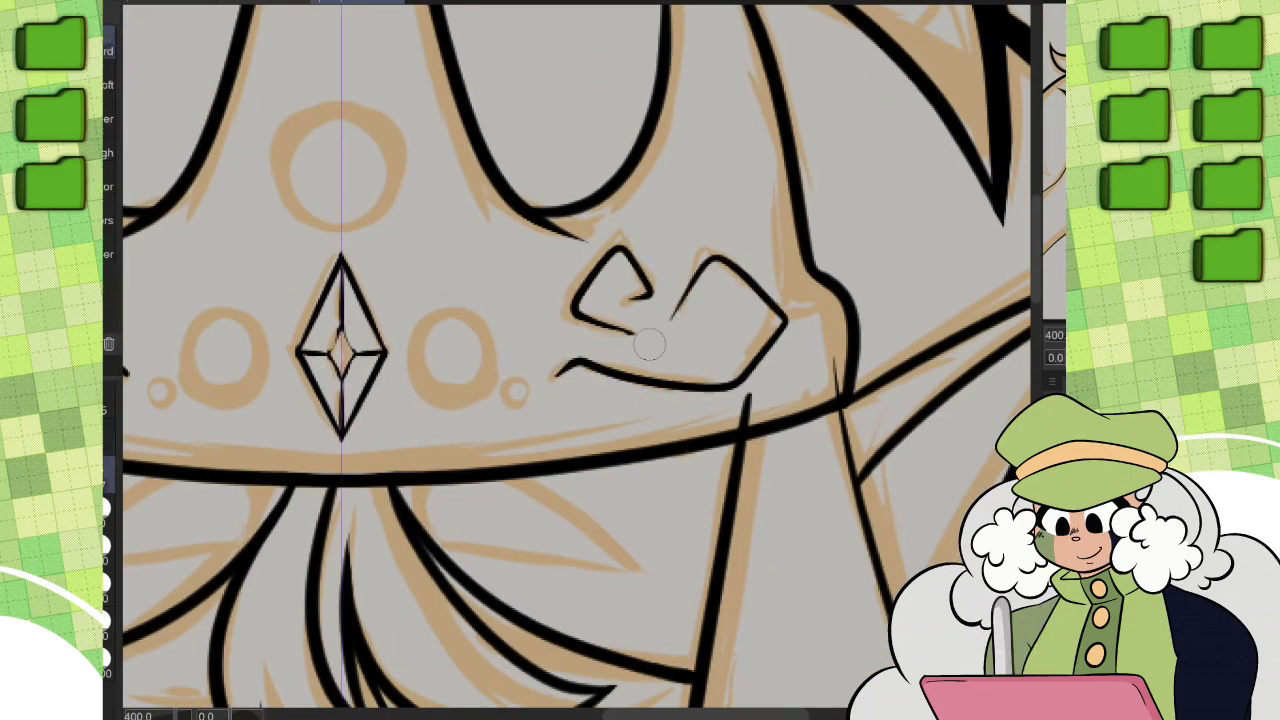
Step: Ink the large and small round gems beside the diamond and the single circle above it
{"action": "scroll", "coordinate": [800, 330], "scroll_direction": "up", "scroll_amount": 1}
{"action": "scroll", "coordinate": [815, 118], "scroll_direction": "up", "scroll_amount": 2}
{"action": "left_click_drag", "start_coordinate": [780, 240], "coordinate": [785, 242]}
{"action": "left_click_drag", "start_coordinate": [905, 375], "coordinate": [812, 232]}
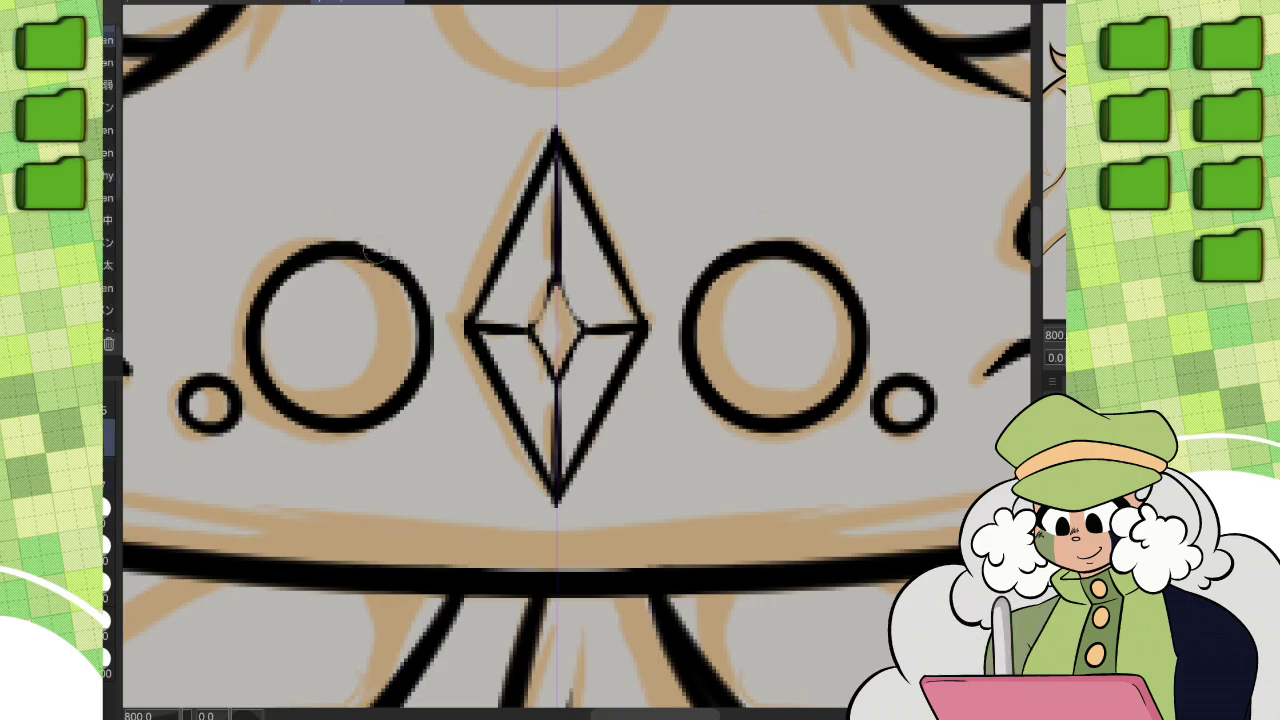
{"action": "scroll", "coordinate": [645, 341], "scroll_direction": "up", "scroll_amount": 3}
{"action": "left_click_drag", "start_coordinate": [510, 118], "coordinate": [560, 120]}
Step: Ink the collar around the neck and the large round brooch with a smaller circle on each side
{"action": "scroll", "coordinate": [640, 360], "scroll_direction": "down", "scroll_amount": 2}
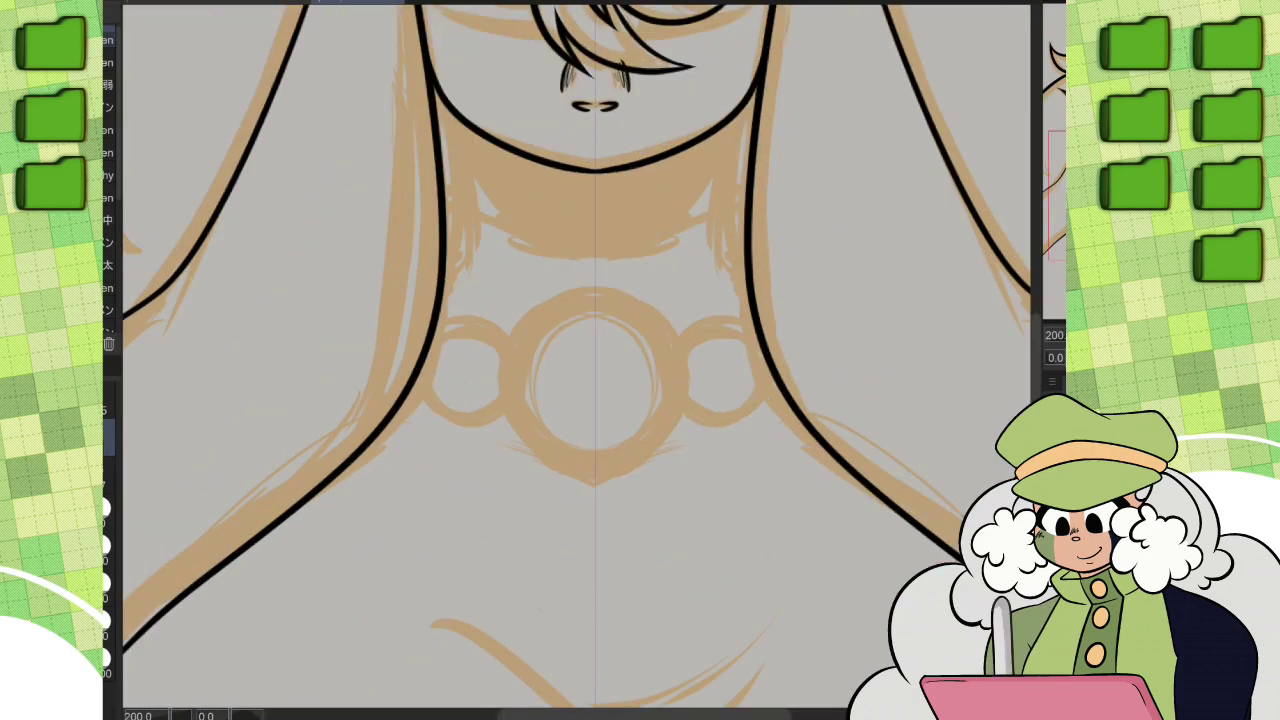
{"action": "scroll", "coordinate": [640, 360], "scroll_direction": "up", "scroll_amount": 1}
{"action": "mouse_move", "coordinate": [872, 150]}
{"action": "left_mouse_down"}
{"action": "mouse_move", "coordinate": [885, 322]}
{"action": "mouse_move", "coordinate": [600, 423]}
{"action": "left_mouse_up"}
{"action": "scroll", "coordinate": [651, 222], "scroll_direction": "down", "scroll_amount": 3}
{"action": "left_click_drag", "start_coordinate": [600, 206], "coordinate": [597, 588]}
{"action": "left_click_drag", "start_coordinate": [762, 285], "coordinate": [762, 455]}
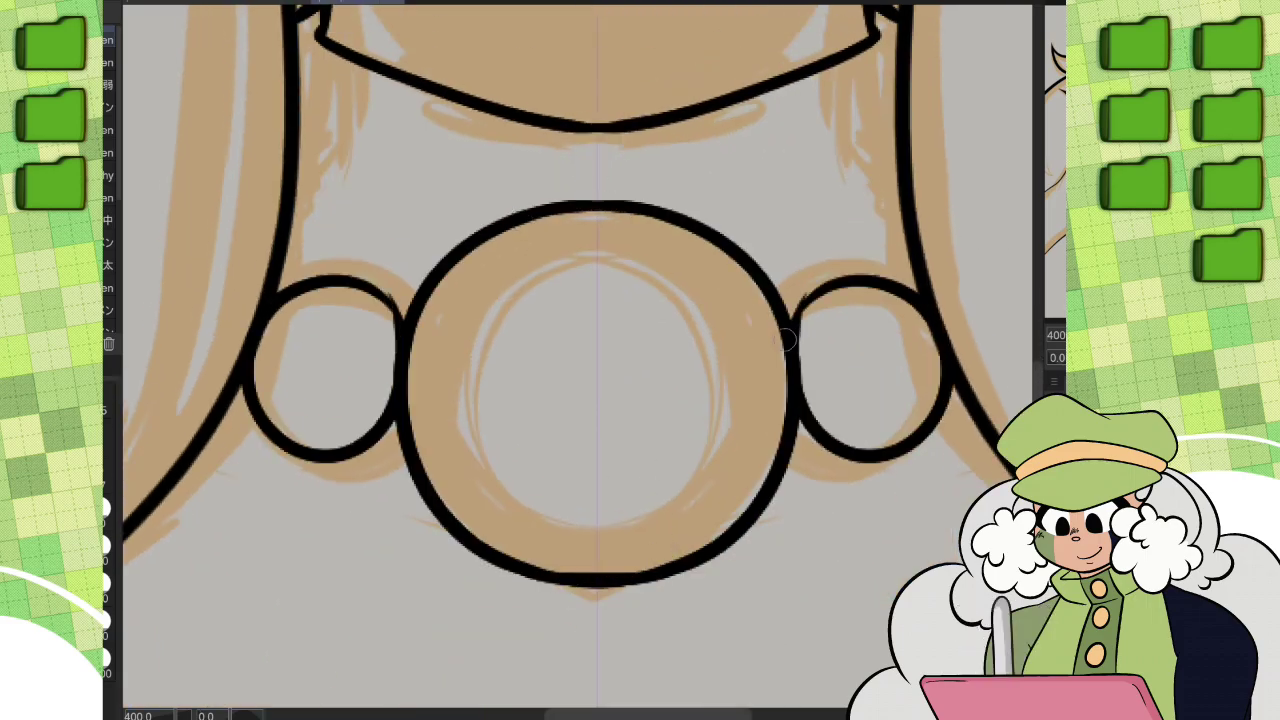
Step: Ink the mirrored eyebrow shapes beneath the crown's rim
{"action": "scroll", "coordinate": [670, 490], "scroll_direction": "up", "scroll_amount": 2}
{"action": "scroll", "coordinate": [670, 490], "scroll_direction": "down", "scroll_amount": 5}
{"action": "scroll", "coordinate": [289, 306], "scroll_direction": "up", "scroll_amount": 4}
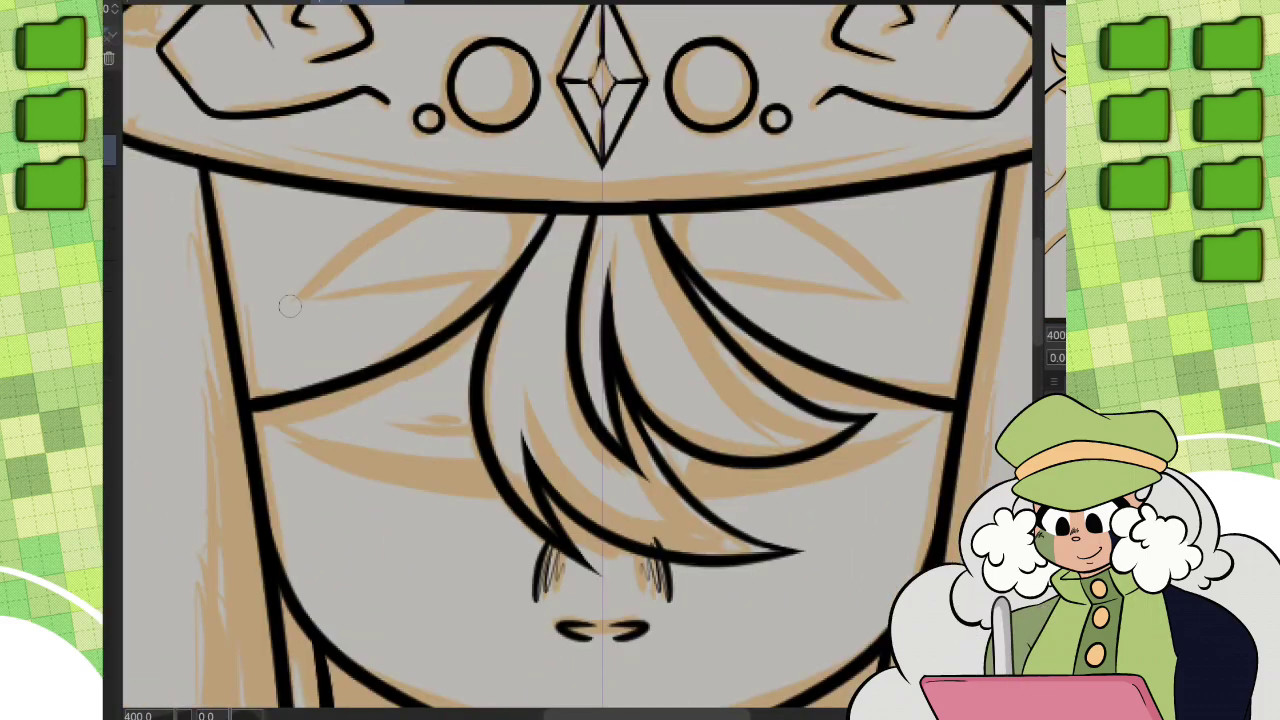
{"action": "left_click_drag", "start_coordinate": [520, 240], "coordinate": [320, 290]}
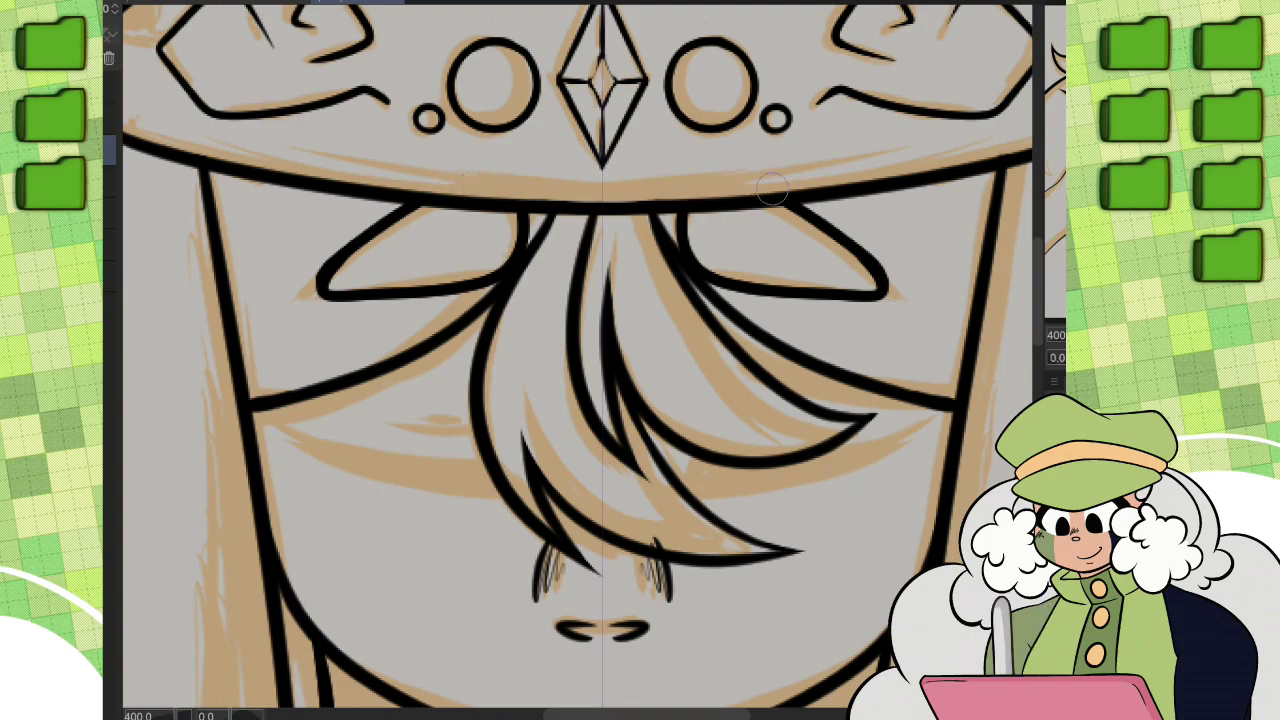
Step: Ink the curved fabric folds on the chest below the brooch, reworking the strokes until they follow the sketch
{"action": "scroll", "coordinate": [686, 190], "scroll_direction": "down", "scroll_amount": 3}
{"action": "scroll", "coordinate": [580, 360], "scroll_direction": "down", "scroll_amount": 5}
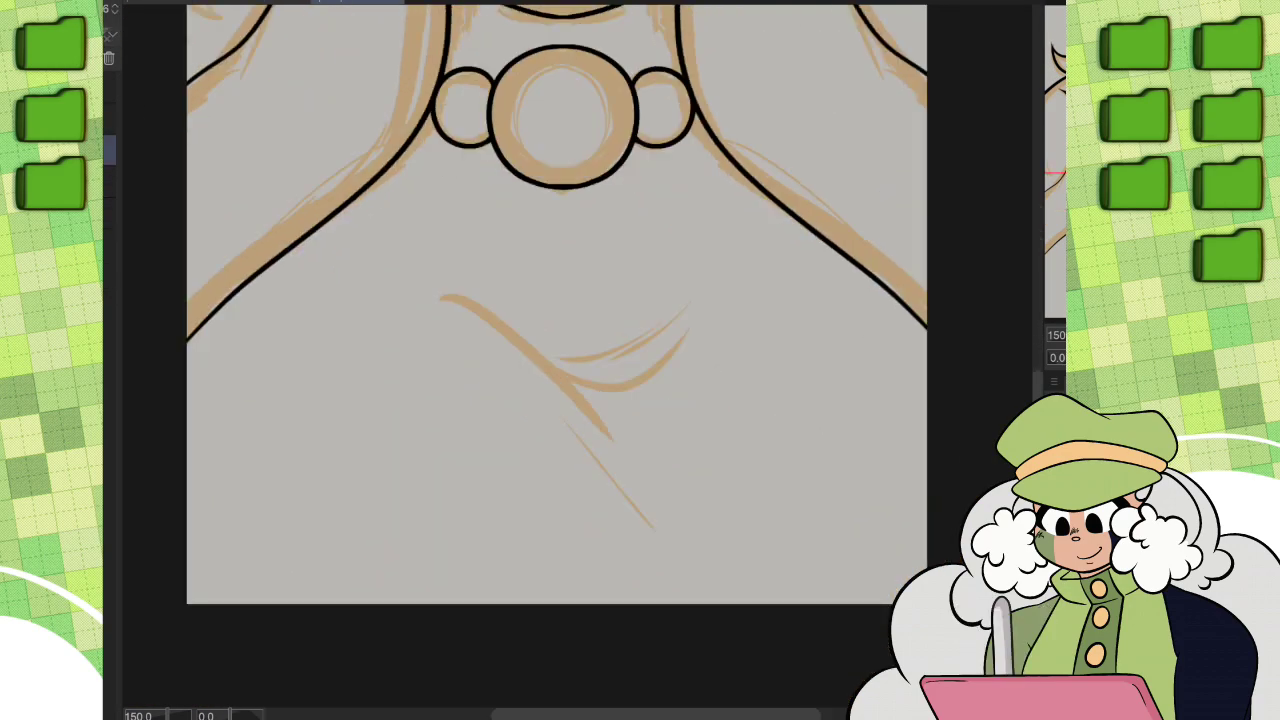
{"action": "scroll", "coordinate": [580, 360], "scroll_direction": "up", "scroll_amount": 1}
{"action": "left_click_drag", "start_coordinate": [450, 263], "coordinate": [657, 525]}
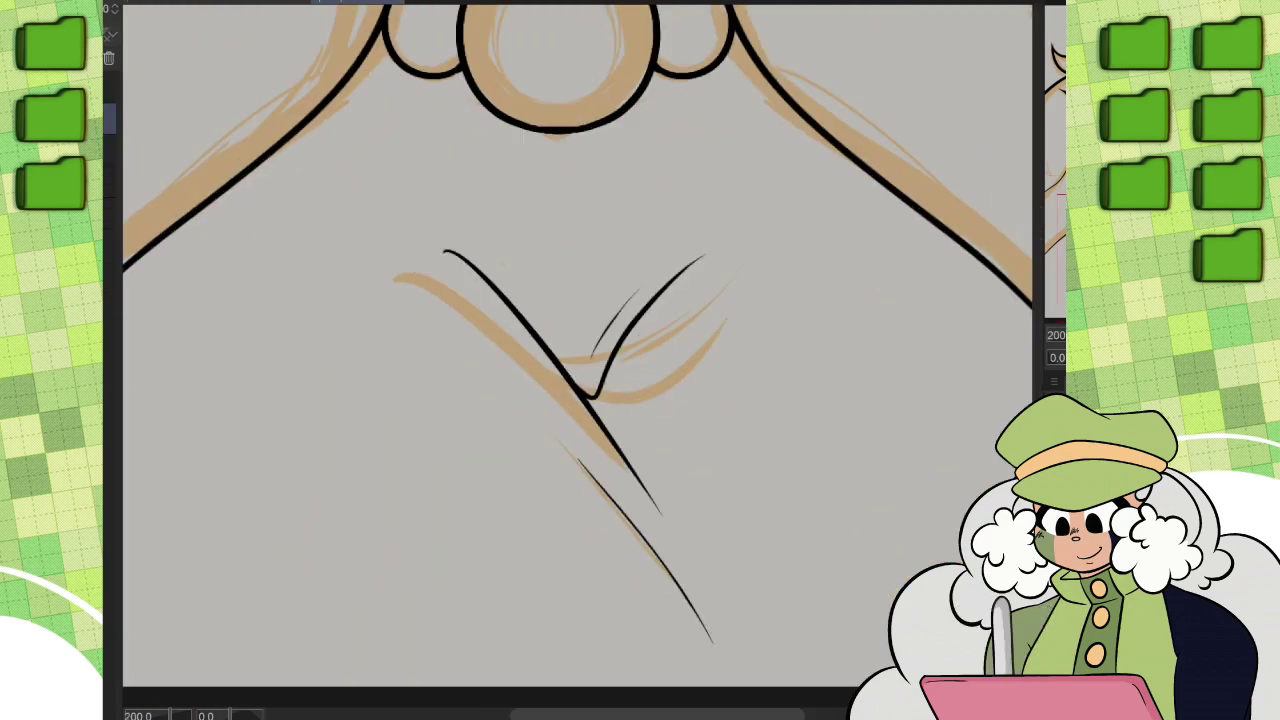
{"action": "key", "text": "ctrl+0"}
{"action": "scroll", "coordinate": [535, 547], "scroll_direction": "up", "scroll_amount": 1}
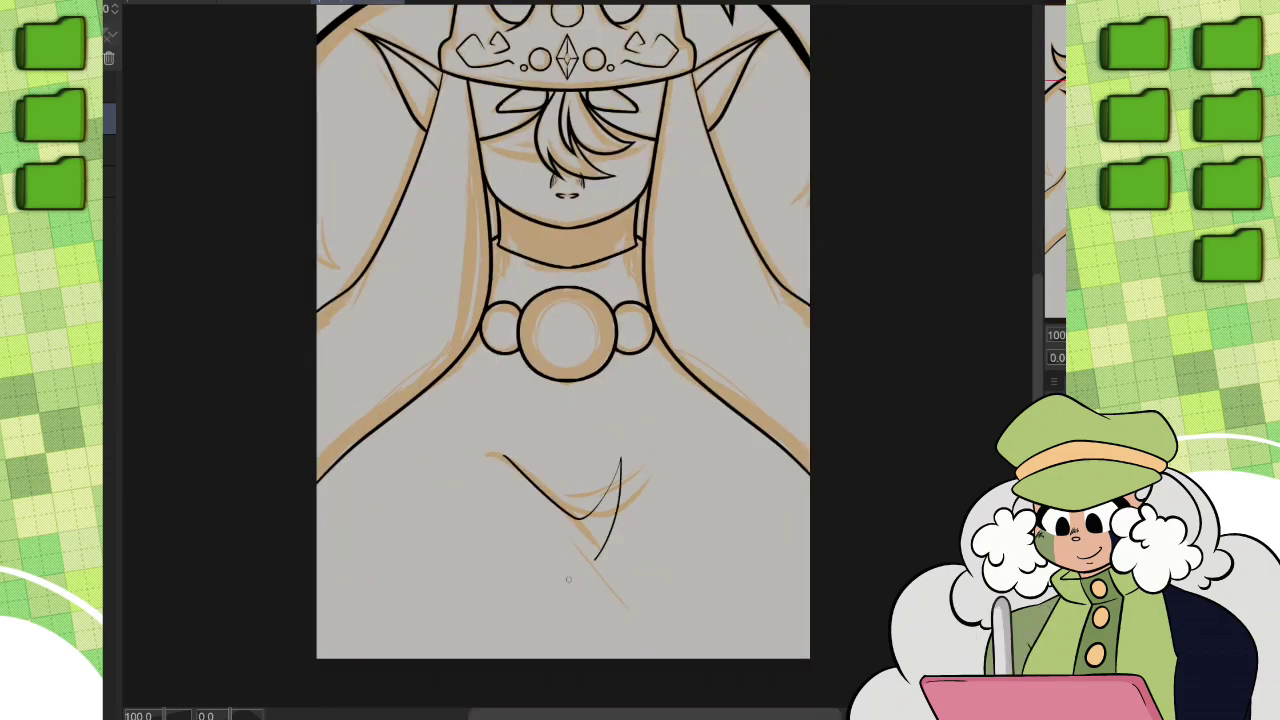
{"action": "scroll", "coordinate": [487, 455], "scroll_direction": "up", "scroll_amount": 1}
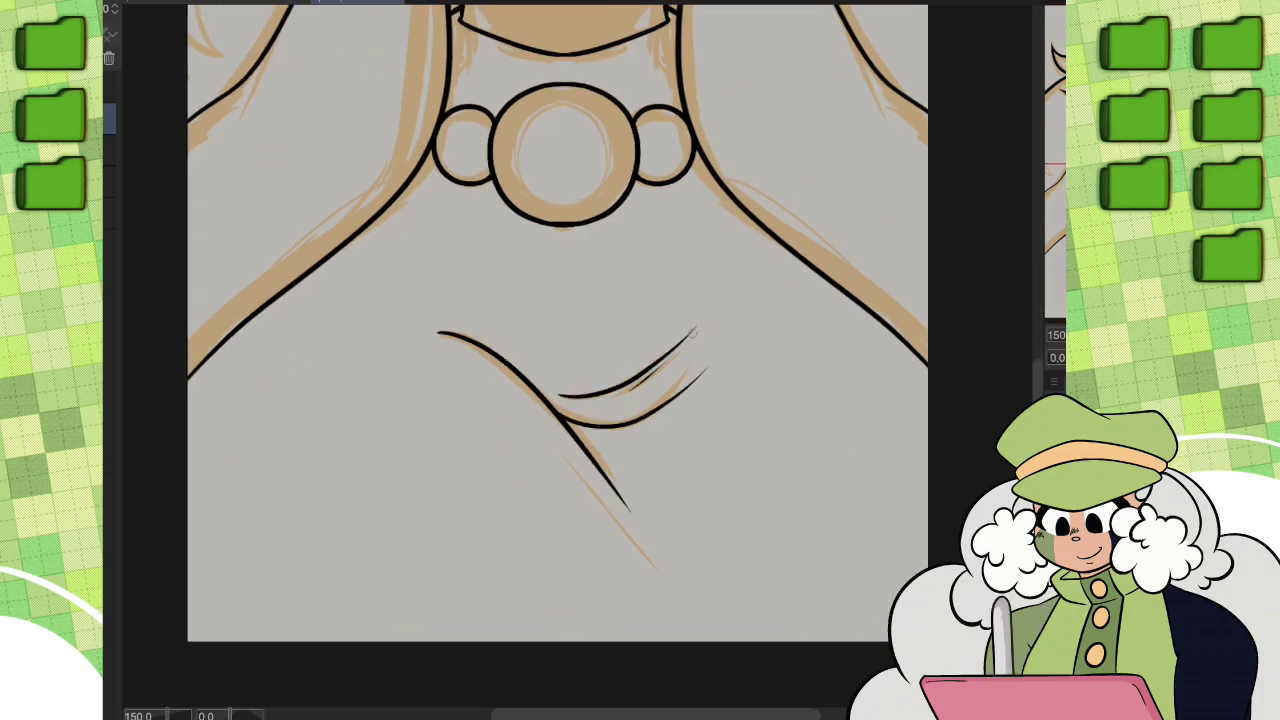
Step: Ink the closed eyes as thick, tapering mirrored black shapes beneath the fringe
{"action": "scroll", "coordinate": [514, 384], "scroll_direction": "down", "scroll_amount": 2}
{"action": "left_click_drag", "start_coordinate": [511, 181], "coordinate": [511, 231]}
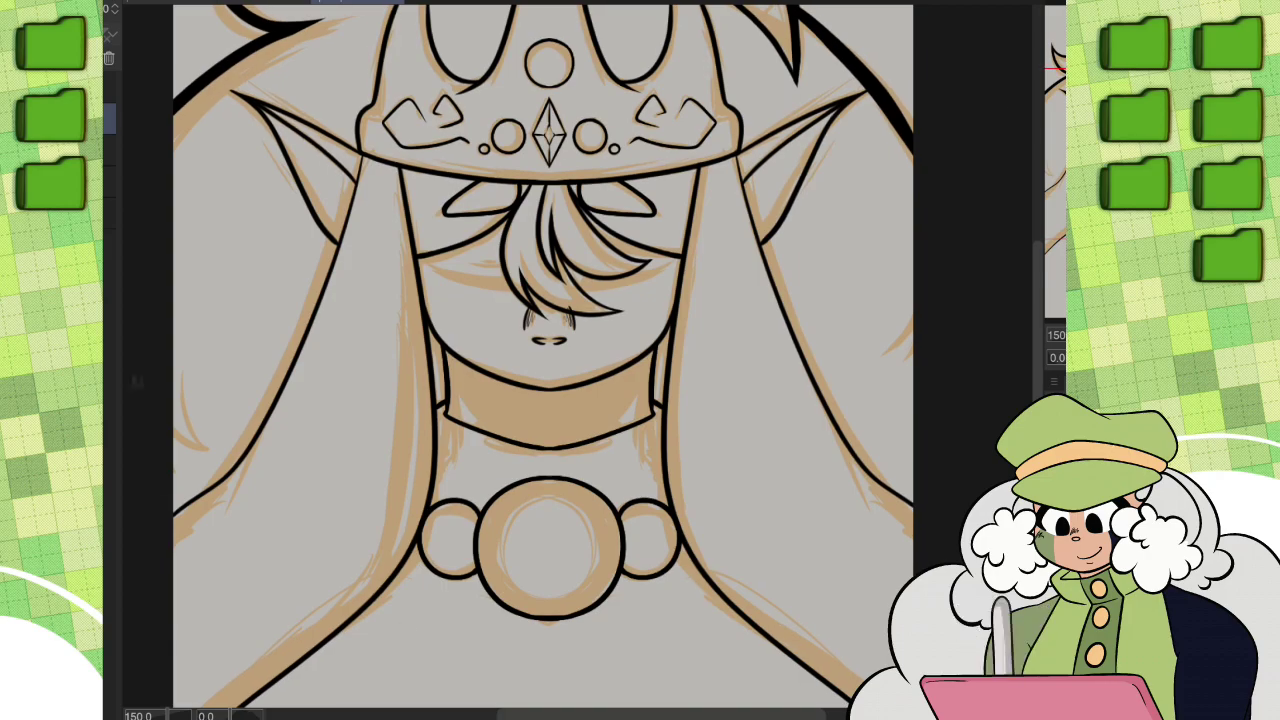
{"action": "scroll", "coordinate": [511, 231], "scroll_direction": "up", "scroll_amount": 3}
{"action": "left_click_drag", "start_coordinate": [727, 152], "coordinate": [600, 175]}
{"action": "left_click_drag", "start_coordinate": [180, 118], "coordinate": [408, 147]}
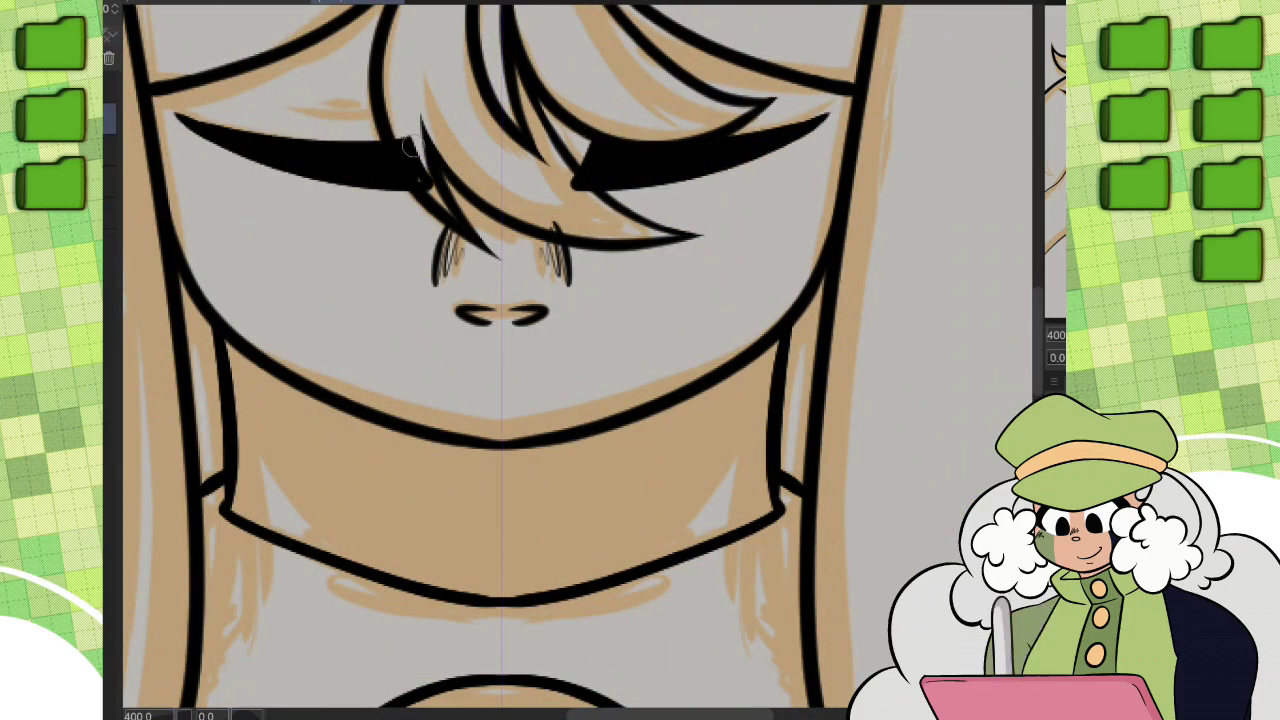
Step: Switch the display to the blue figure's sketch and ink mirrored lines down both sides of its face
{"action": "scroll", "coordinate": [184, 95], "scroll_direction": "down", "scroll_amount": 3}
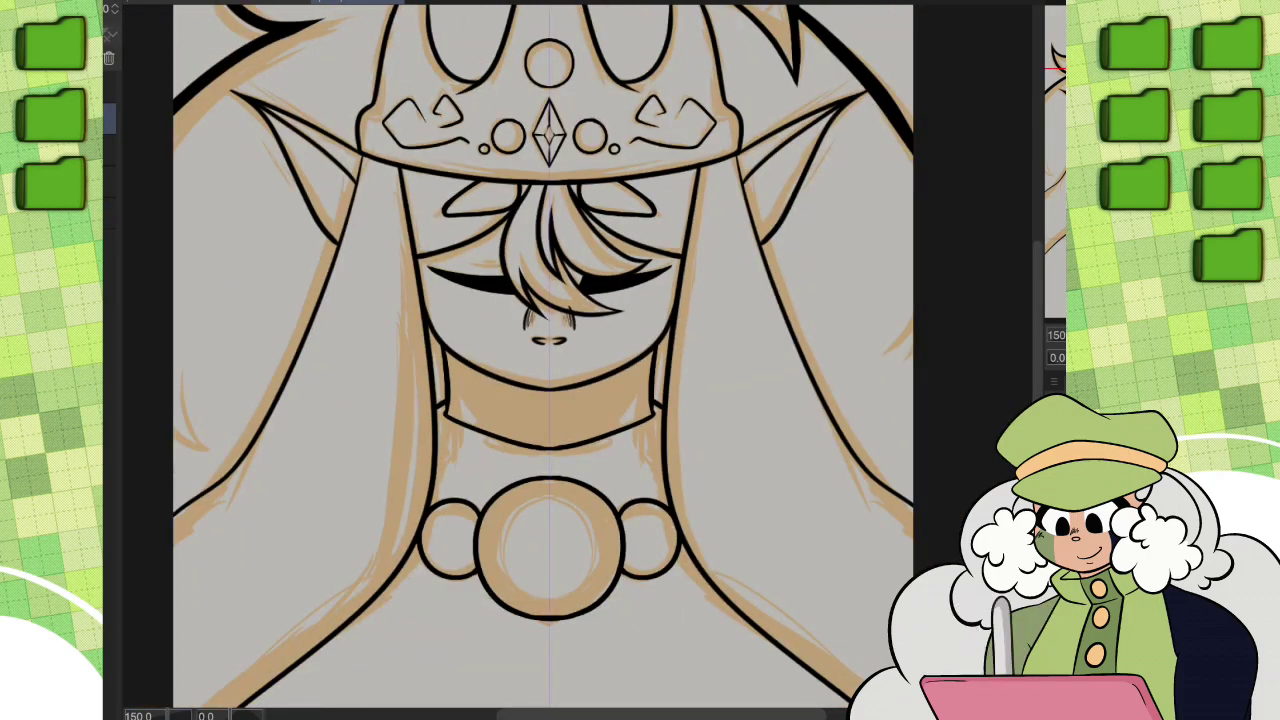
{"action": "scroll", "coordinate": [543, 360], "scroll_direction": "down", "scroll_amount": 3}
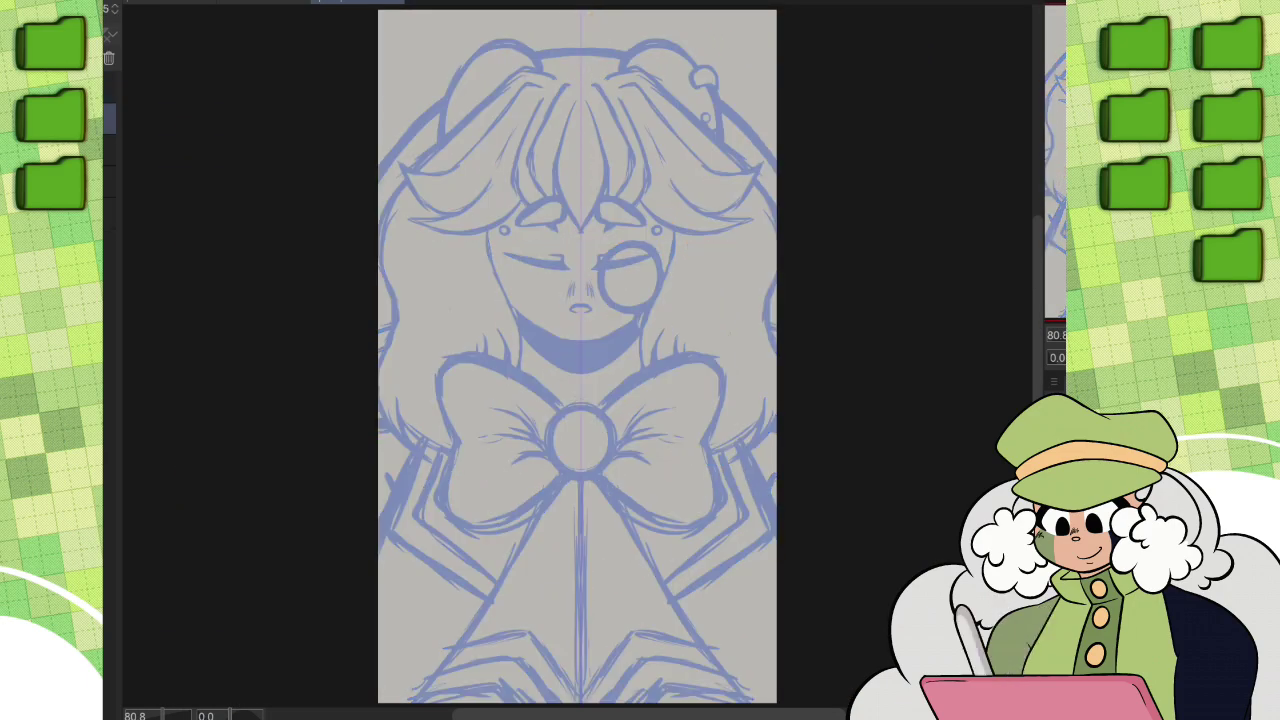
{"action": "scroll", "coordinate": [580, 300], "scroll_direction": "up", "scroll_amount": 3}
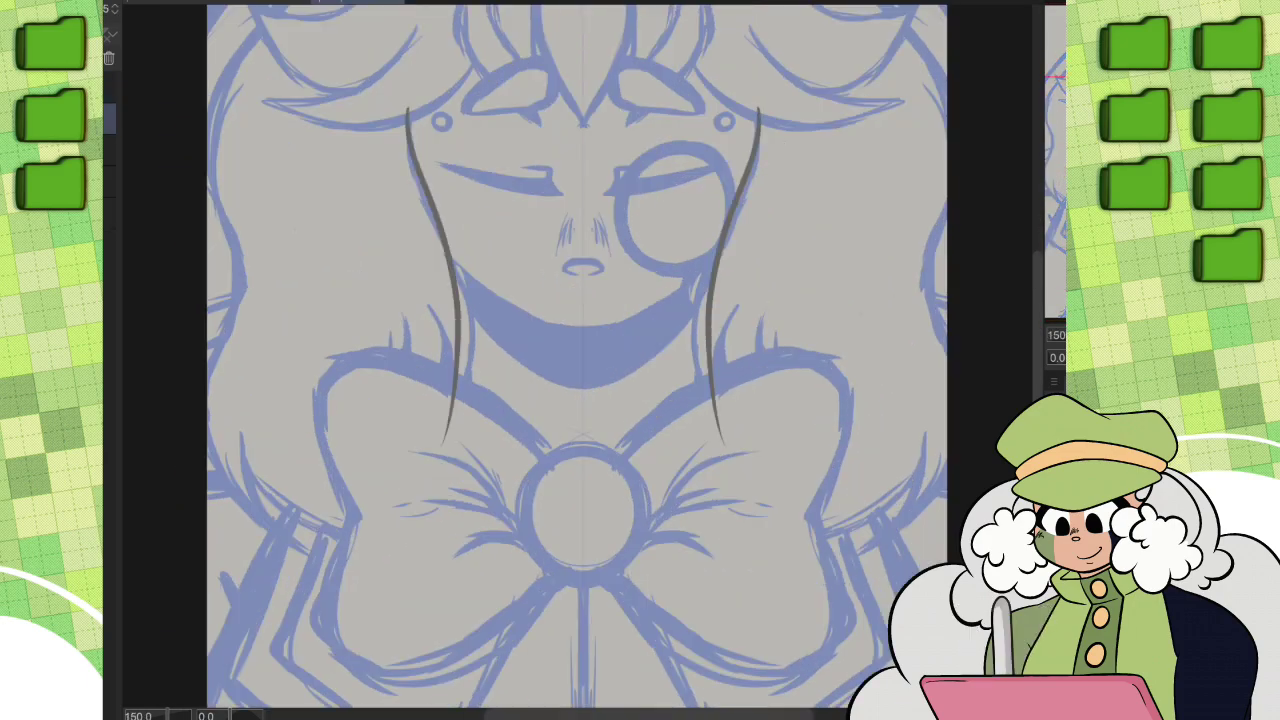